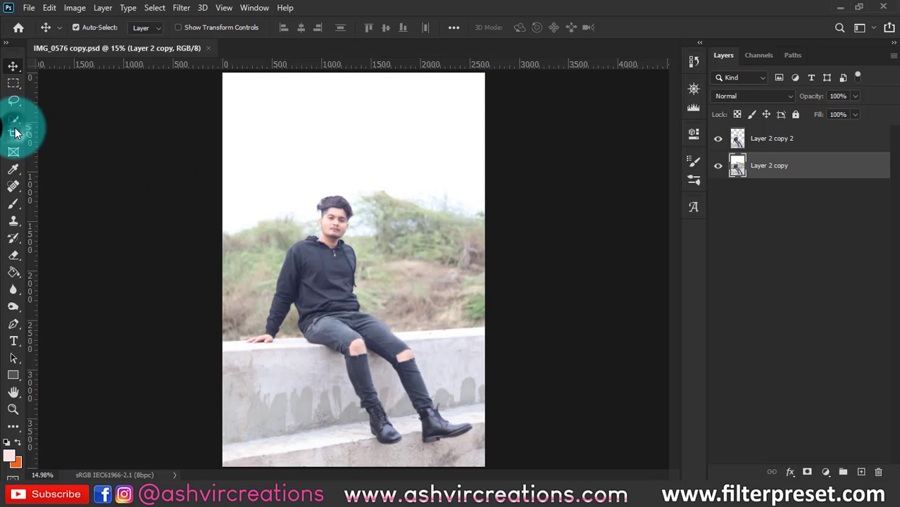
# Crop the image at a 4:5 (8:10) ratio, repositioning the photo in the frame and extending the canvas past its right edge
pyautogui.click(14, 135)
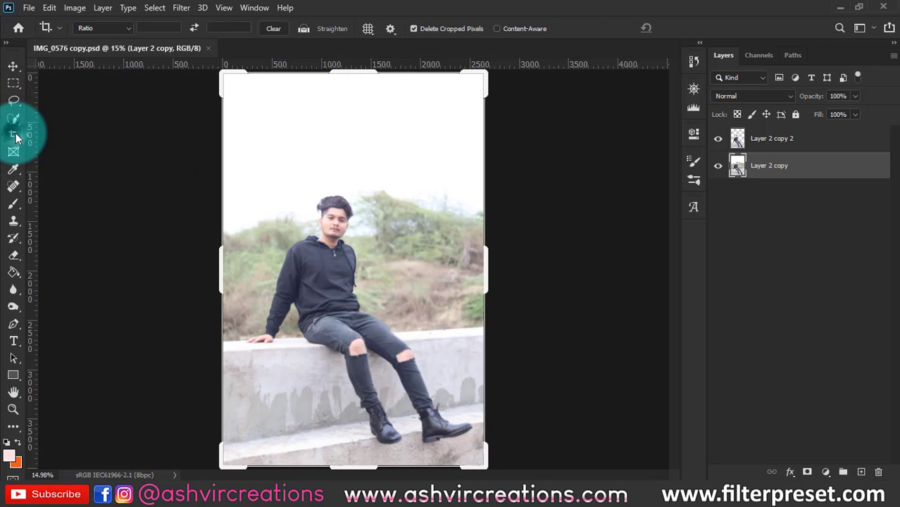
pyautogui.click(90, 27)
pyautogui.click(108, 87)
pyautogui.moveTo(378, 223); pyautogui.dragTo(395, 178)
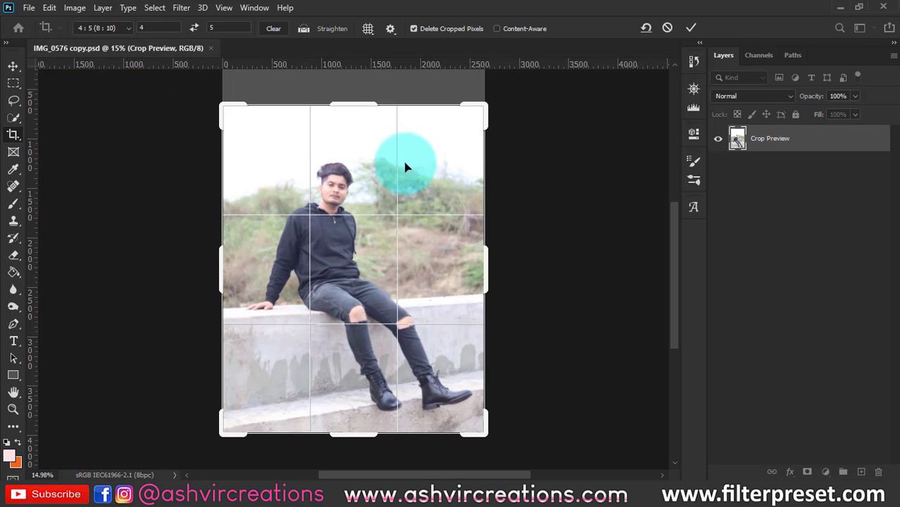
pyautogui.click(483, 123)
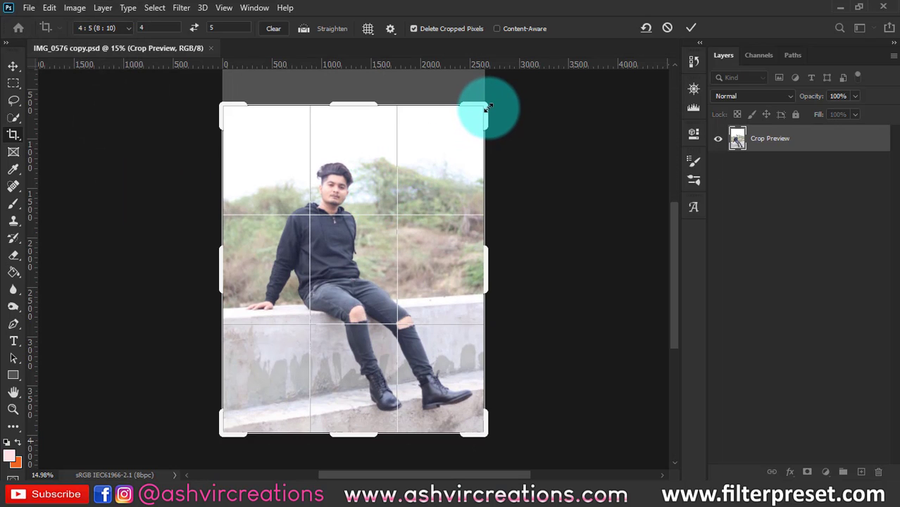
pyautogui.moveTo(485, 109); pyautogui.dragTo(511, 96)
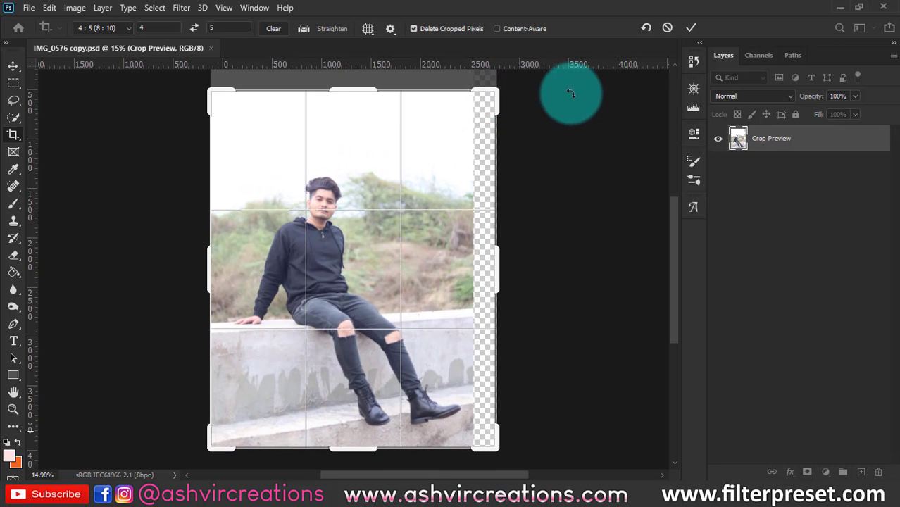
pyautogui.click(687, 31)
pyautogui.press('v')
pyautogui.click(505, 194)
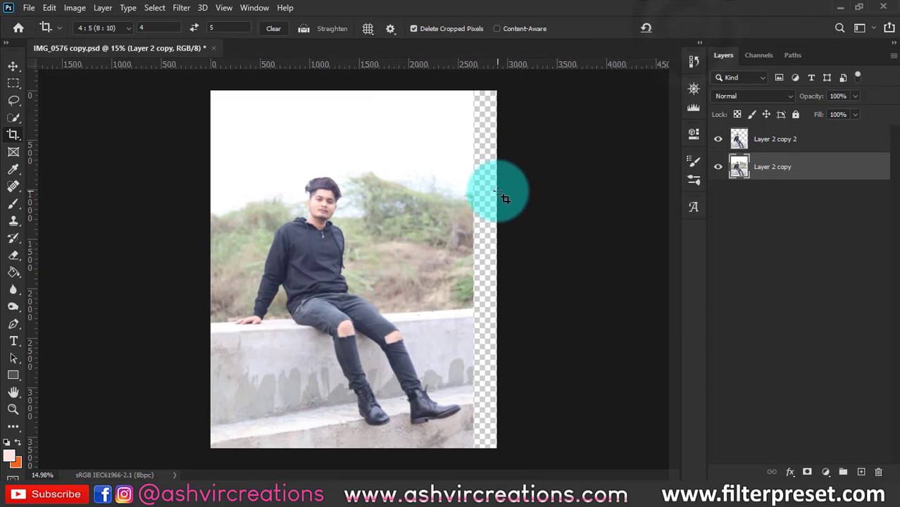
pyautogui.click(426, 205)
pyautogui.click(738, 140)
pyautogui.click(226, 184)
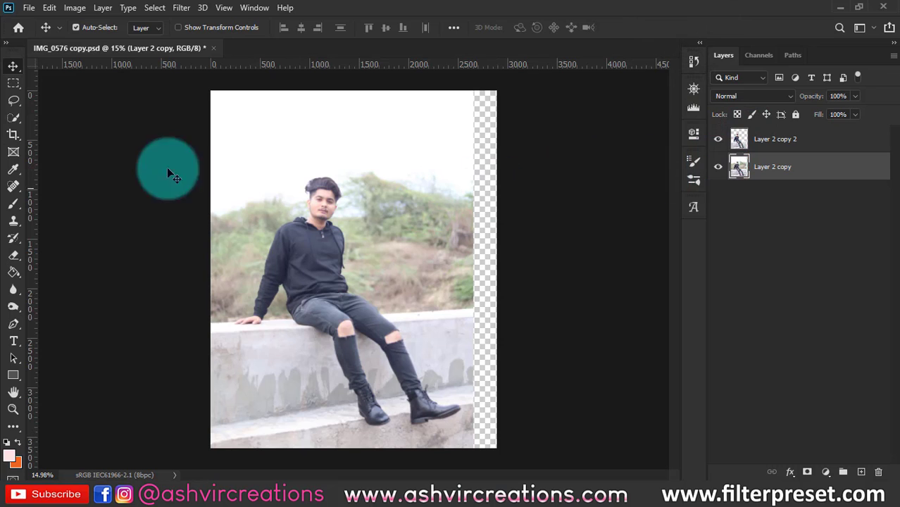
# Quick-select the seated man and the concrete wall on Layer 2 copy, and hide Layer 2 copy 2
pyautogui.click(15, 121)
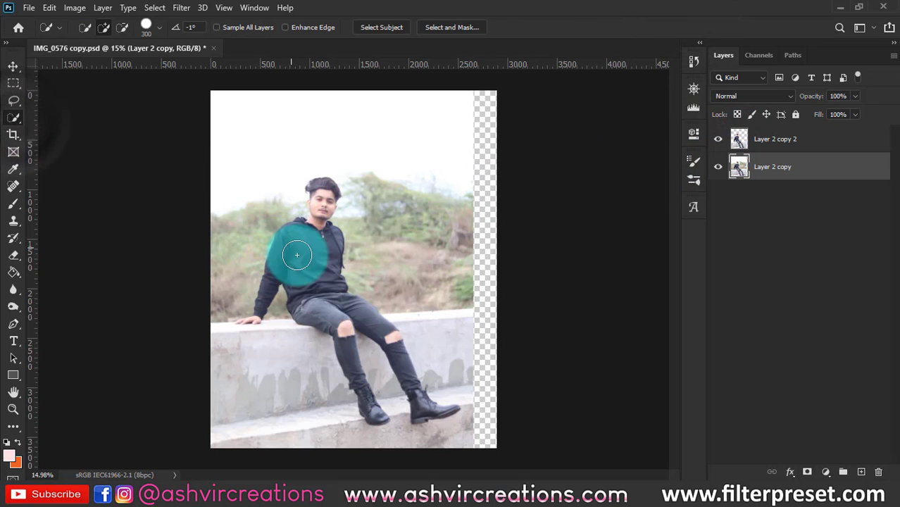
pyautogui.click(386, 382)
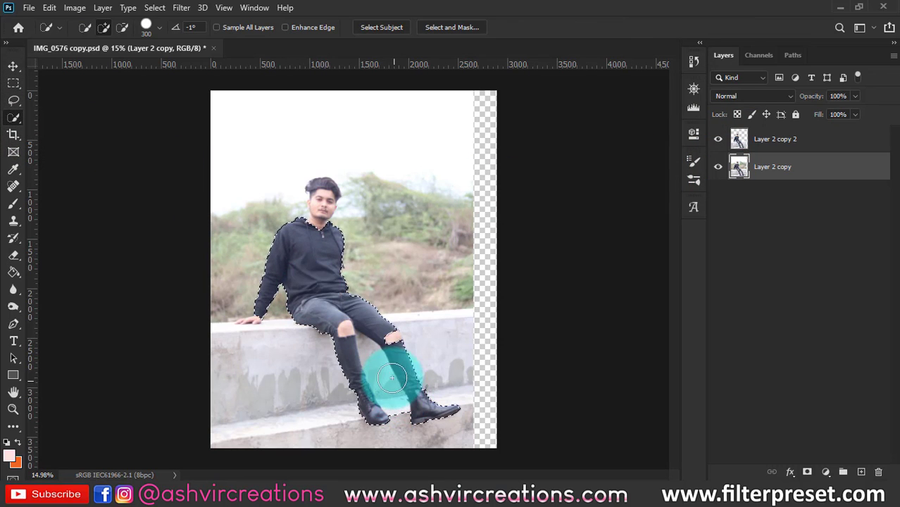
pyautogui.moveTo(466, 350)
pyautogui.mouseDown()
pyautogui.moveTo(461, 396)
pyautogui.moveTo(422, 408)
pyautogui.mouseUp()
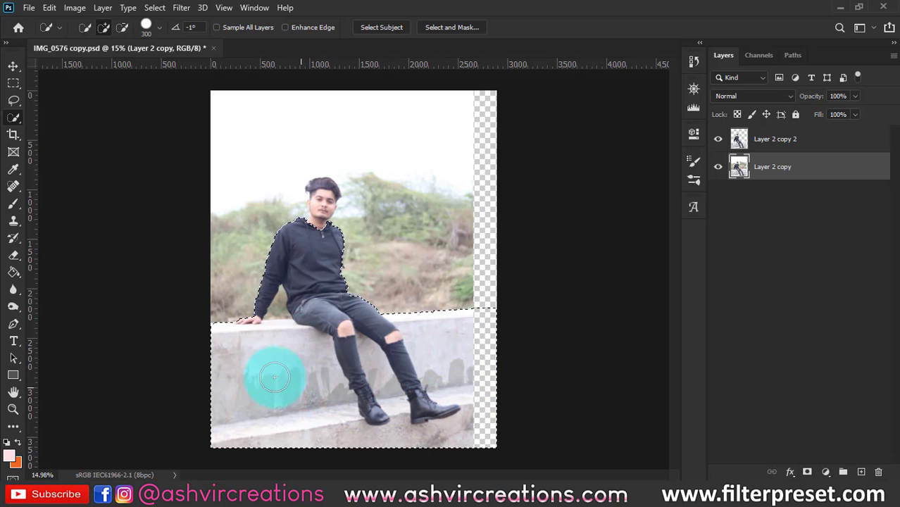
pyautogui.moveTo(232, 366)
pyautogui.mouseDown()
pyautogui.moveTo(316, 246)
pyautogui.moveTo(324, 201)
pyautogui.mouseUp()
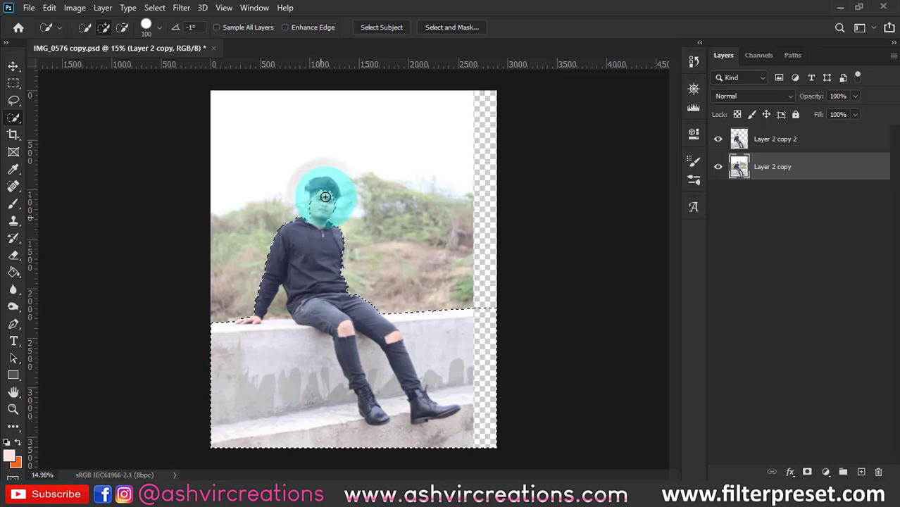
pyautogui.click(717, 139)
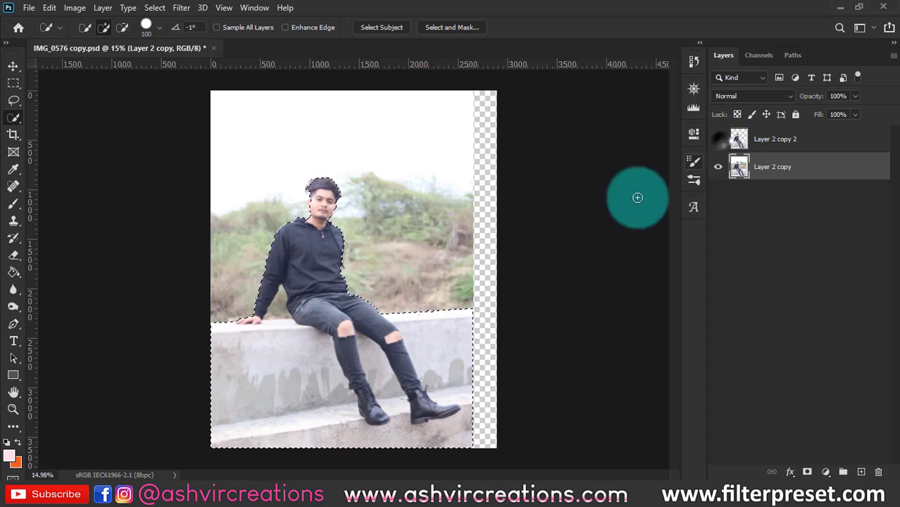
# Refine the selection's hair edges in Select and Mask with an enlarged Refine Edge brush and apply the result
pyautogui.scroll(4, 303, 197)
pyautogui.scroll(2, 308, 163)
pyautogui.rightClick(303, 149)
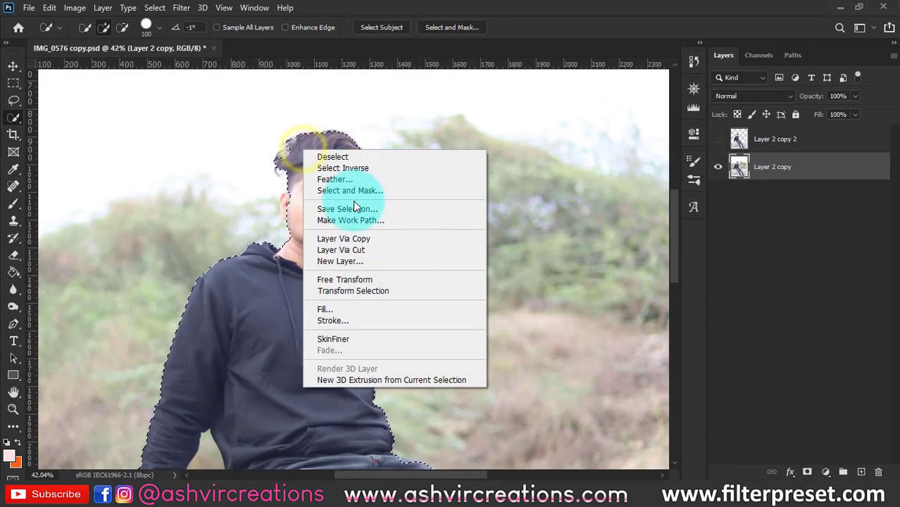
pyautogui.click(349, 190)
pyautogui.scroll(4, 275, 144)
pyautogui.click(5, 96)
pyautogui.click(137, 29)
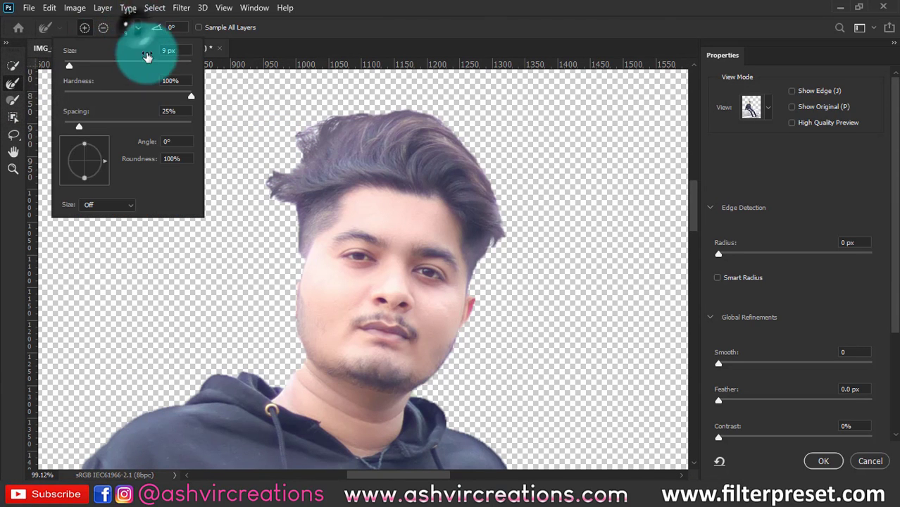
pyautogui.click(103, 65)
pyautogui.moveTo(339, 130)
pyautogui.mouseDown()
pyautogui.moveTo(278, 167)
pyautogui.moveTo(278, 220)
pyautogui.moveTo(270, 141)
pyautogui.moveTo(337, 121)
pyautogui.moveTo(421, 114)
pyautogui.moveTo(495, 152)
pyautogui.moveTo(518, 195)
pyautogui.mouseUp()
pyautogui.moveTo(508, 254); pyautogui.dragTo(509, 260)
pyautogui.click(832, 467)
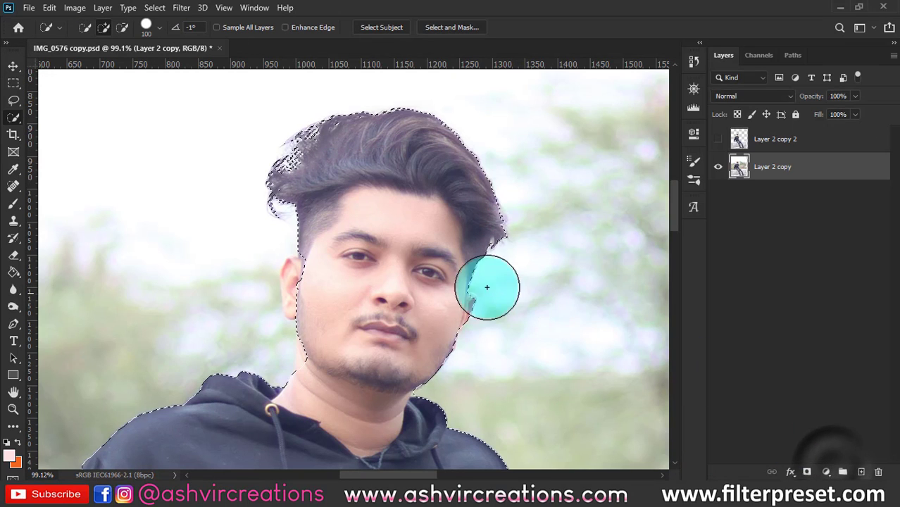
# Copy the refined selection of the man and wall to a new layer
pyautogui.rightClick(403, 229)
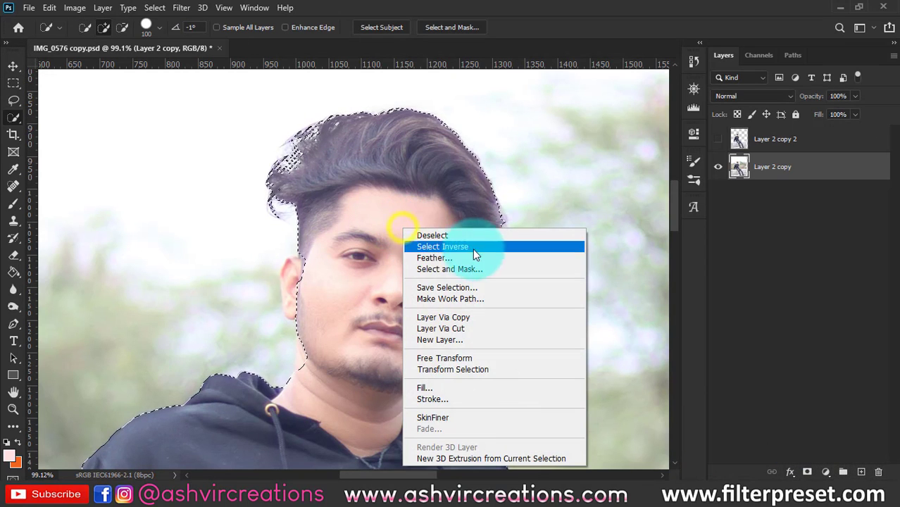
pyautogui.click(469, 316)
# Hide Layer 2 copy, discard the new cutout layer and show the existing cutout on Layer 2 copy 2
pyautogui.click(717, 196)
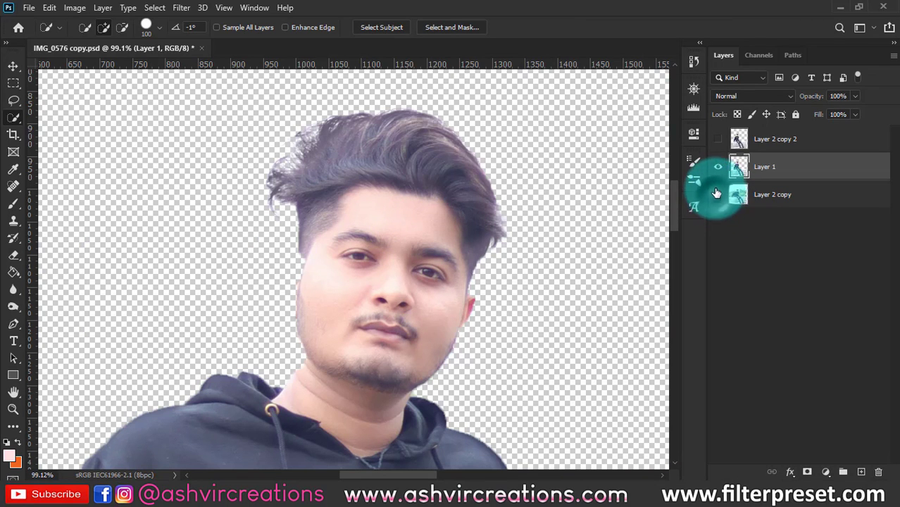
pyautogui.hotkey('ctrl', '0')
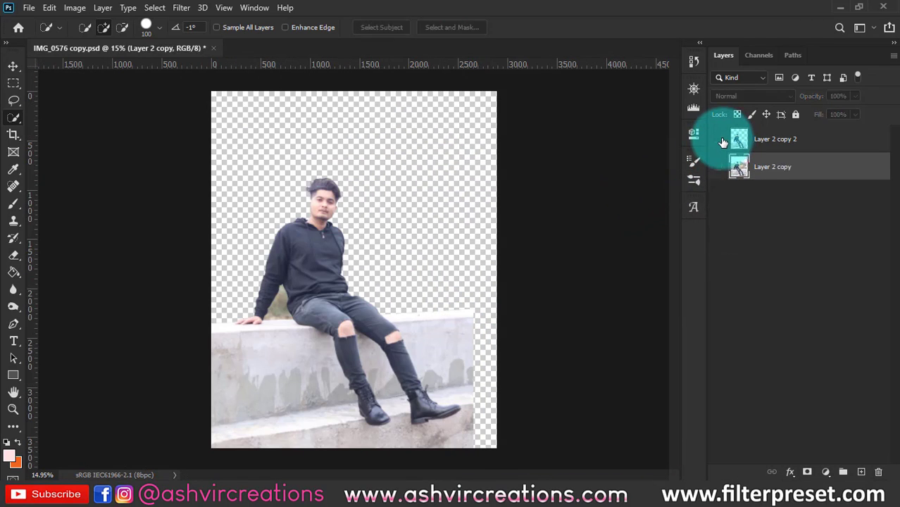
pyautogui.click(721, 140)
pyautogui.click(720, 169)
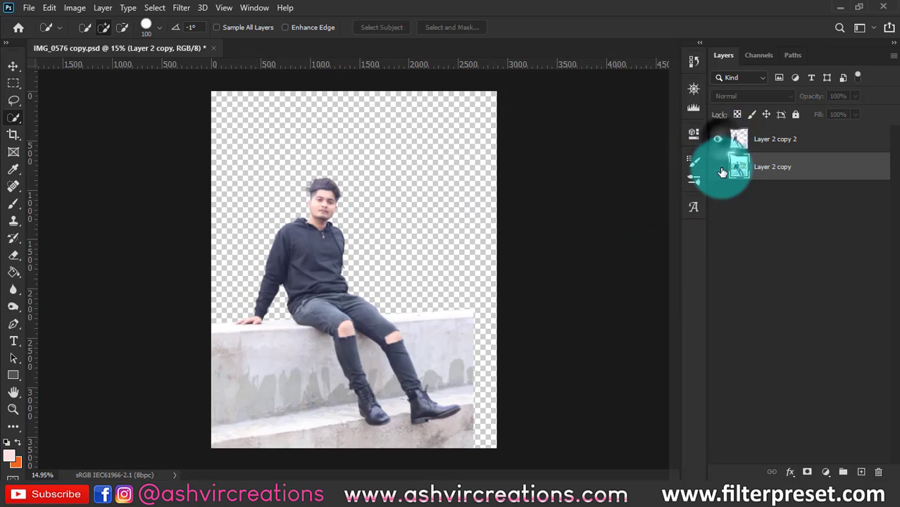
pyautogui.click(719, 174)
pyautogui.click(719, 174)
# Select a rectangular strip at the wall's right end on Layer 2 copy 2 and stretch it to 172.59% width into the empty area
pyautogui.click(13, 84)
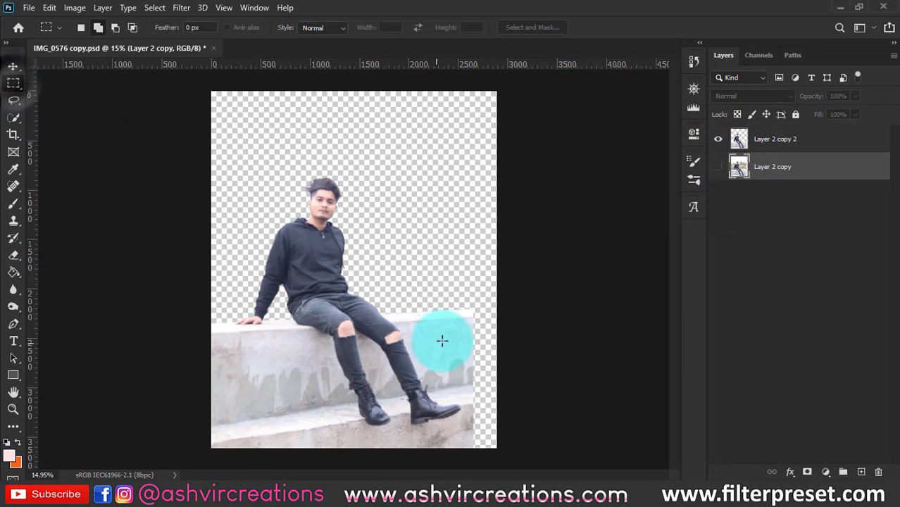
pyautogui.scroll(4, 436, 340)
pyautogui.press('b')
pyautogui.moveTo(531, 303); pyautogui.dragTo(477, 188)
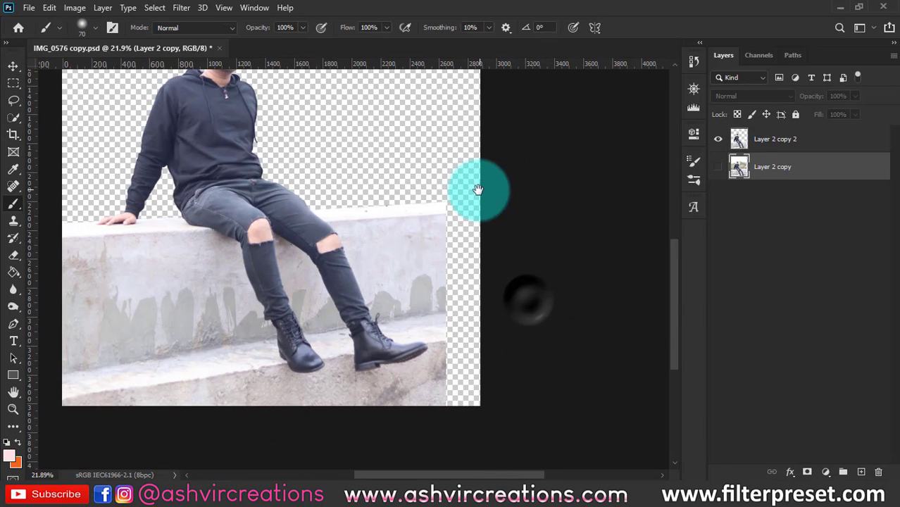
pyautogui.click(16, 85)
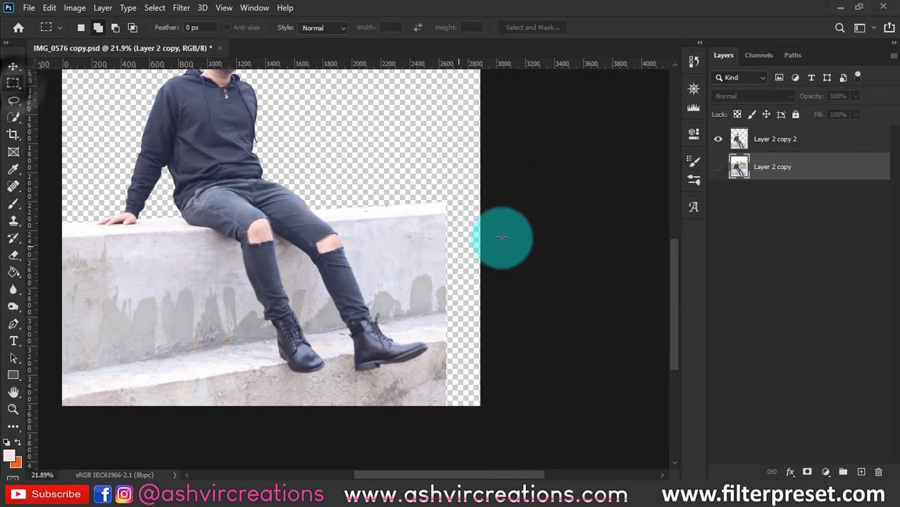
pyautogui.click(820, 141)
pyautogui.moveTo(432, 208); pyautogui.dragTo(532, 422)
pyautogui.hotkey('ctrl', 't')
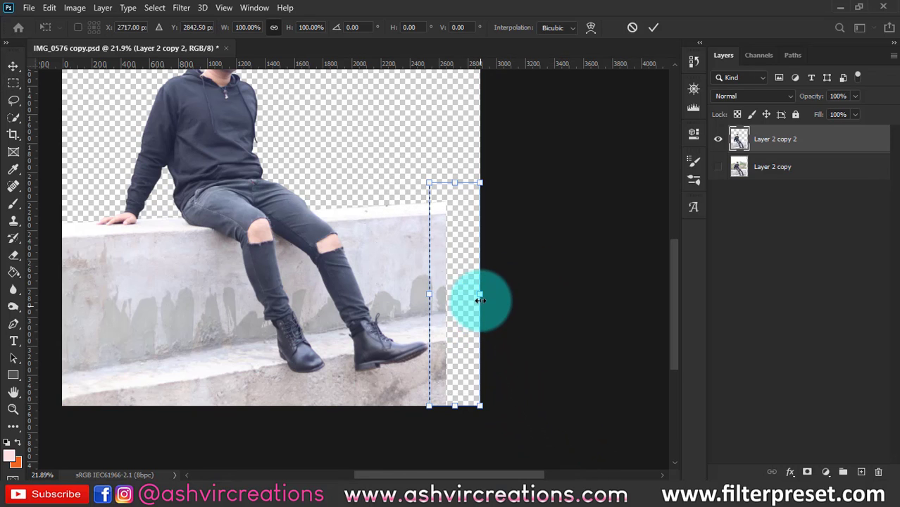
pyautogui.moveTo(485, 295); pyautogui.dragTo(516, 290)
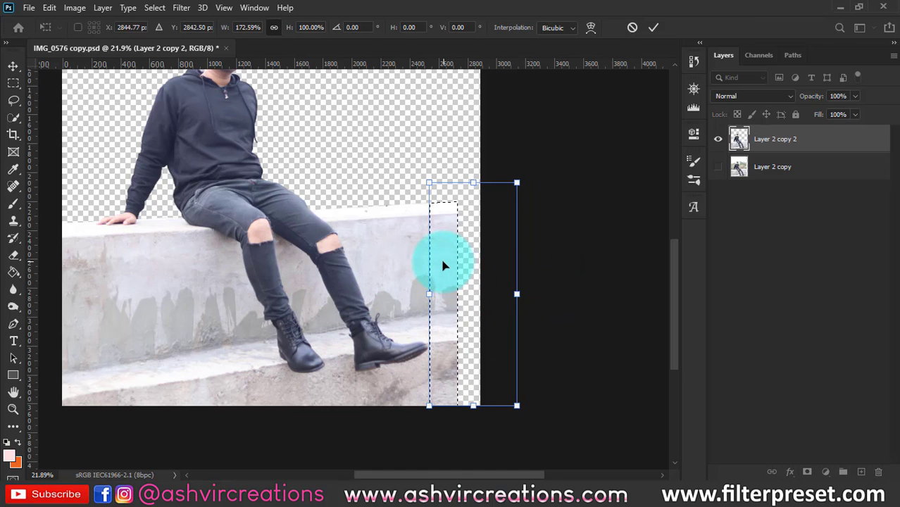
pyautogui.doubleClick(442, 262)
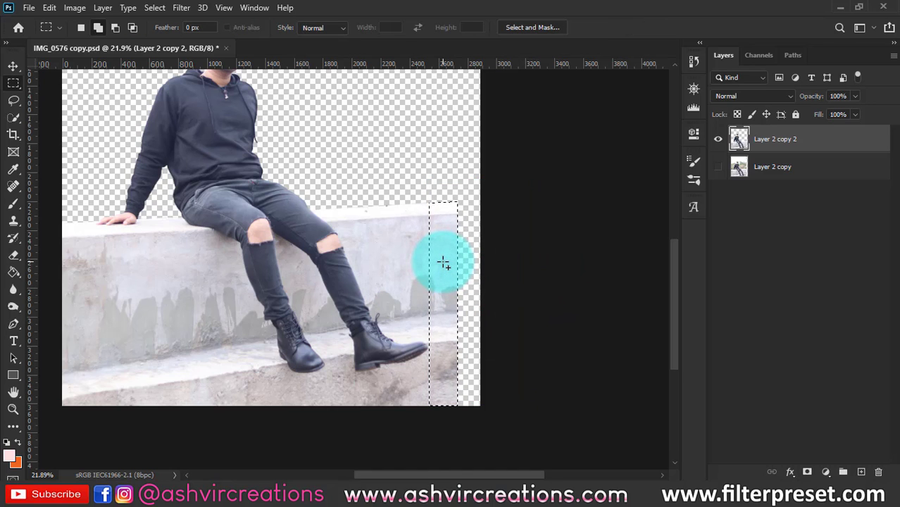
# Copy the wall strip to a new layer, and flip it horizontally to cover the remaining gap at the canvas's right edge
pyautogui.rightClick(446, 266)
pyautogui.click(512, 112)
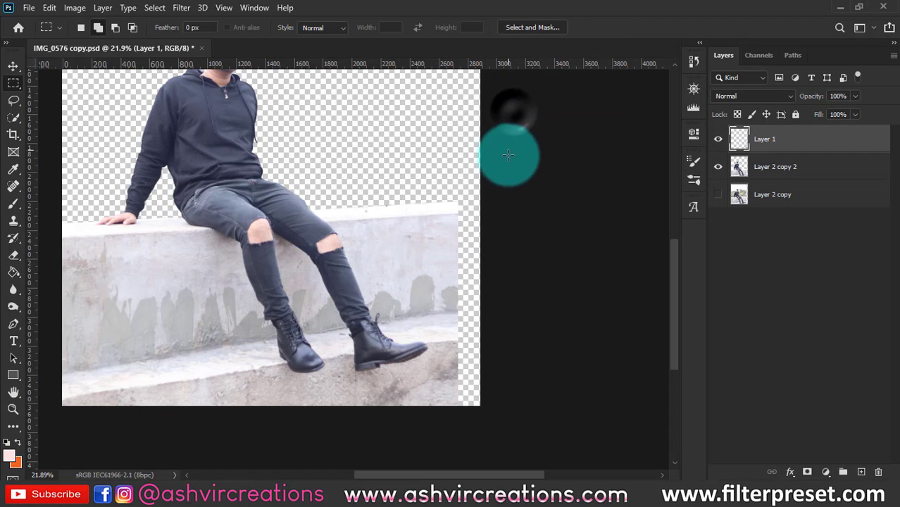
pyautogui.hotkey('ctrl', 't')
pyautogui.rightClick(448, 287)
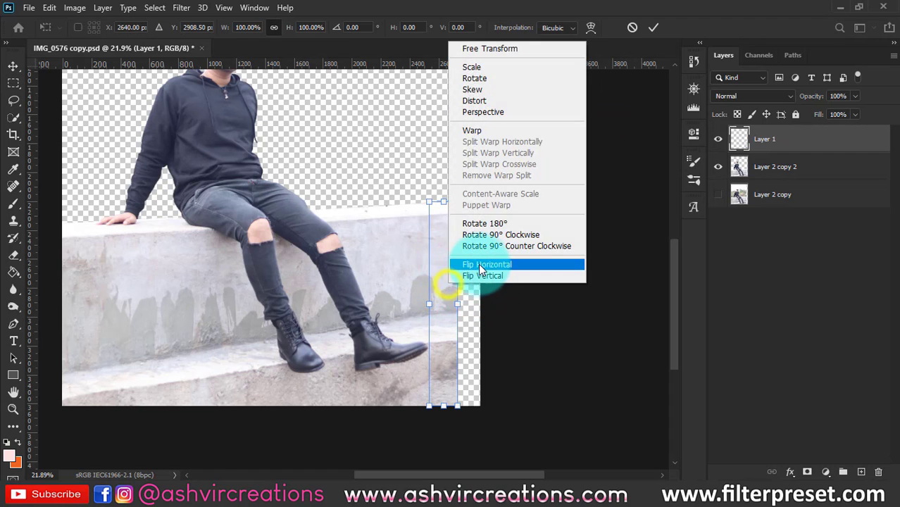
pyautogui.click(478, 265)
pyautogui.moveTo(464, 273); pyautogui.dragTo(476, 272)
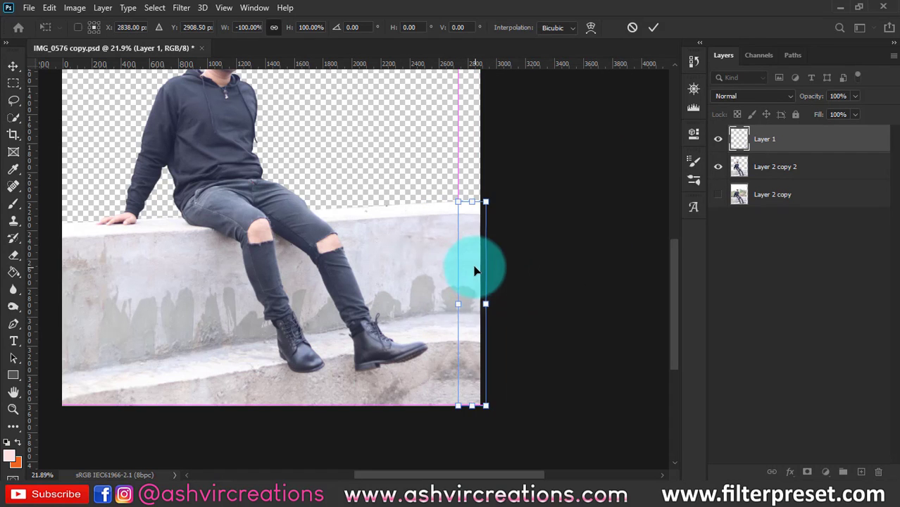
pyautogui.press('Return')
# Merge the flipped wall strip layer with Layer 2 copy 2
pyautogui.scroll(-3, 471, 263)
pyautogui.press('v')
pyautogui.keyDown('ctrl'); pyautogui.click(837, 169); pyautogui.keyUp('ctrl')
pyautogui.hotkey('ctrl', 'e')
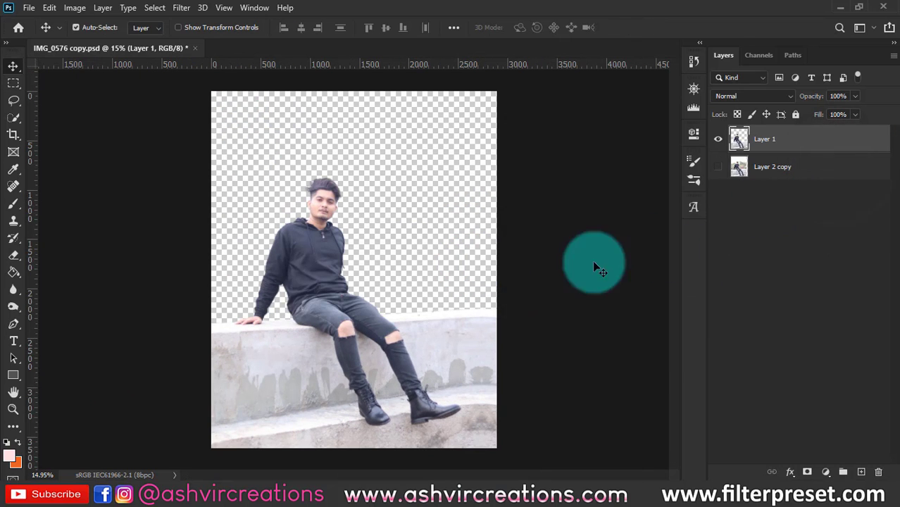
pyautogui.scroll(-1, 491, 258)
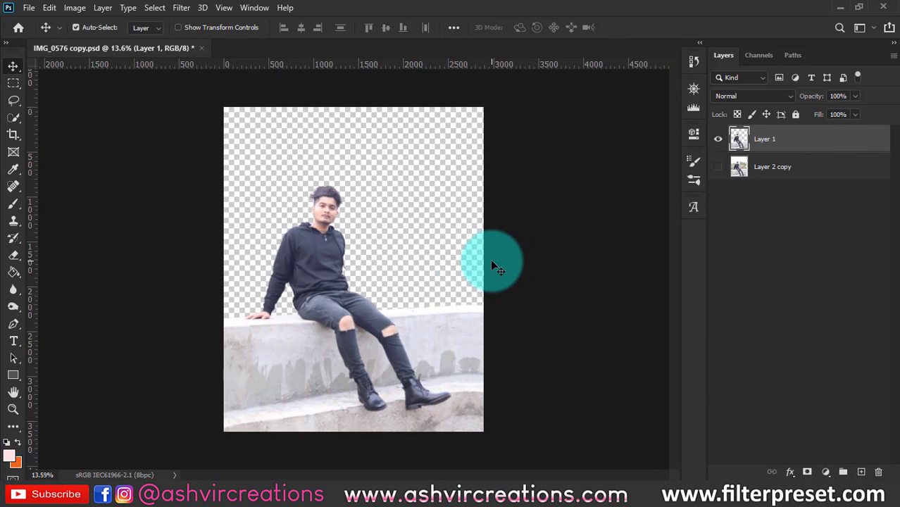
pyautogui.click(11, 138)
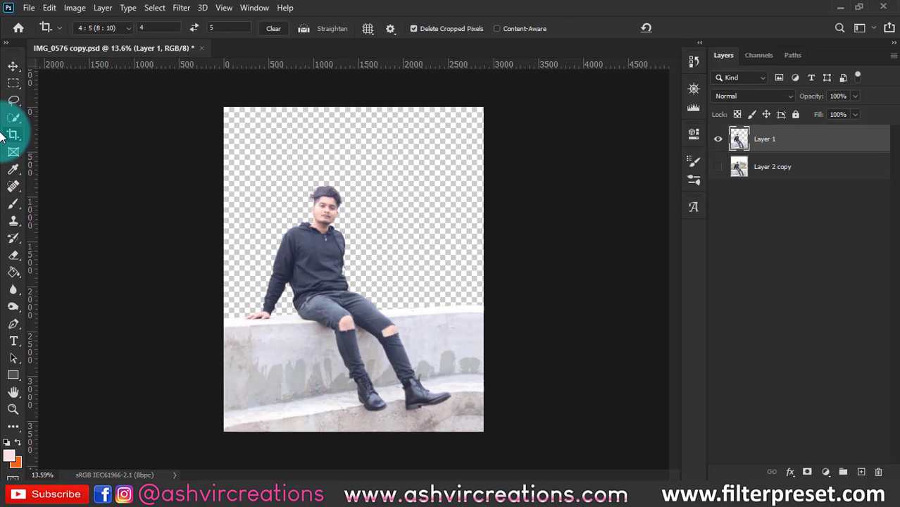
pyautogui.press('v')
pyautogui.click(554, 180)
# Select Layer 2 copy and open the background photo BG!8.jpg from the Desktop
pyautogui.click(777, 178)
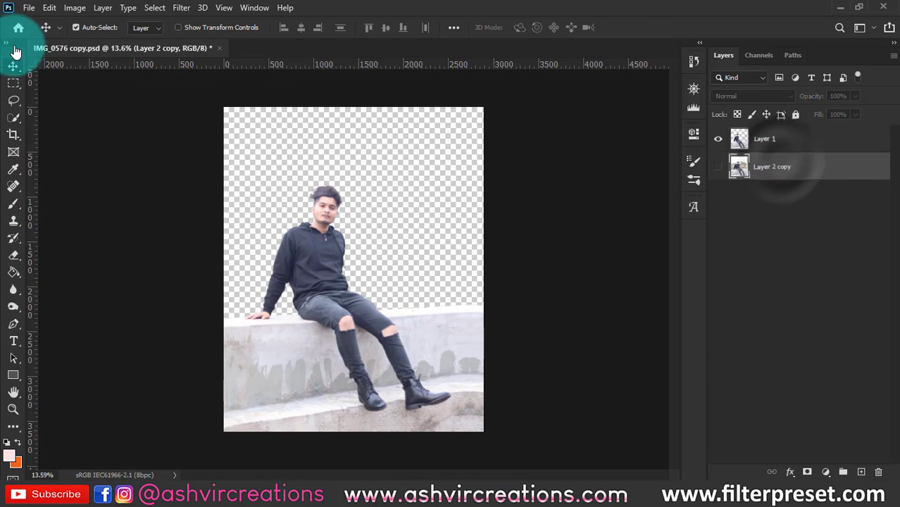
pyautogui.click(29, 7)
pyautogui.click(33, 35)
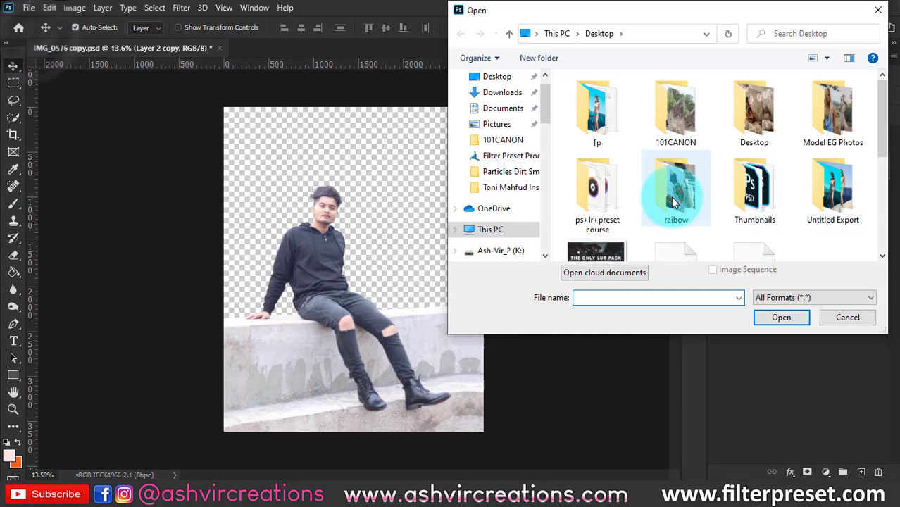
pyautogui.doubleClick(674, 201)
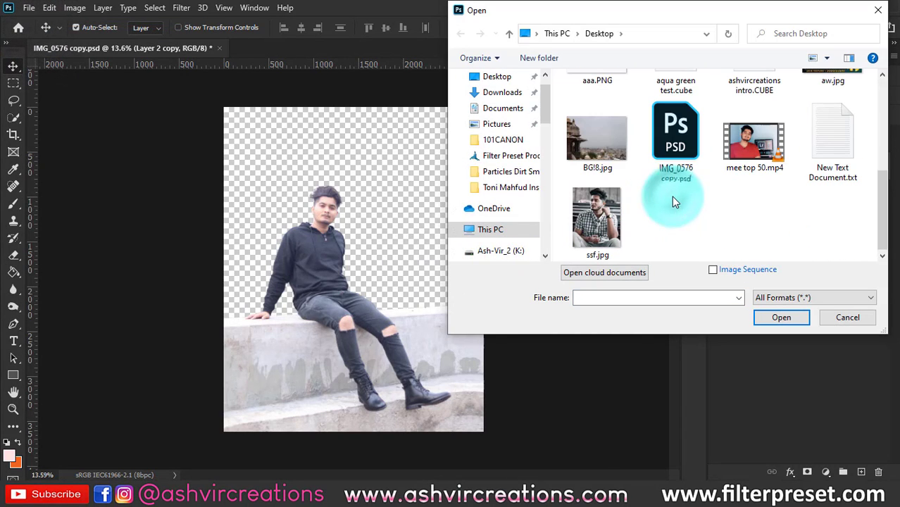
pyautogui.doubleClick(592, 149)
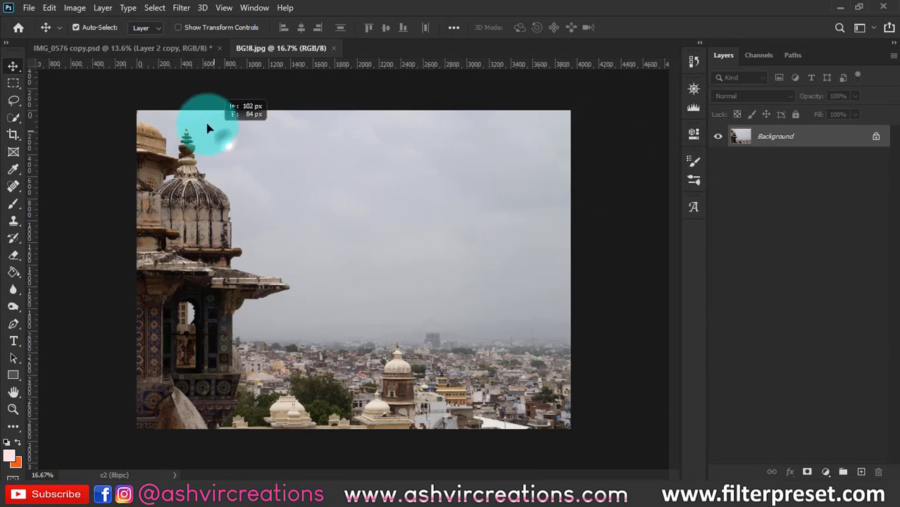
# Bring the city photo from BG!8.jpg into IMG_0576 copy.psd behind the man and flip it horizontally
pyautogui.moveTo(173, 54); pyautogui.dragTo(415, 221)
pyautogui.click(50, 7)
pyautogui.click(129, 294)
pyautogui.rightClick(394, 302)
pyautogui.click(451, 280)
pyautogui.moveTo(398, 261); pyautogui.dragTo(321, 260)
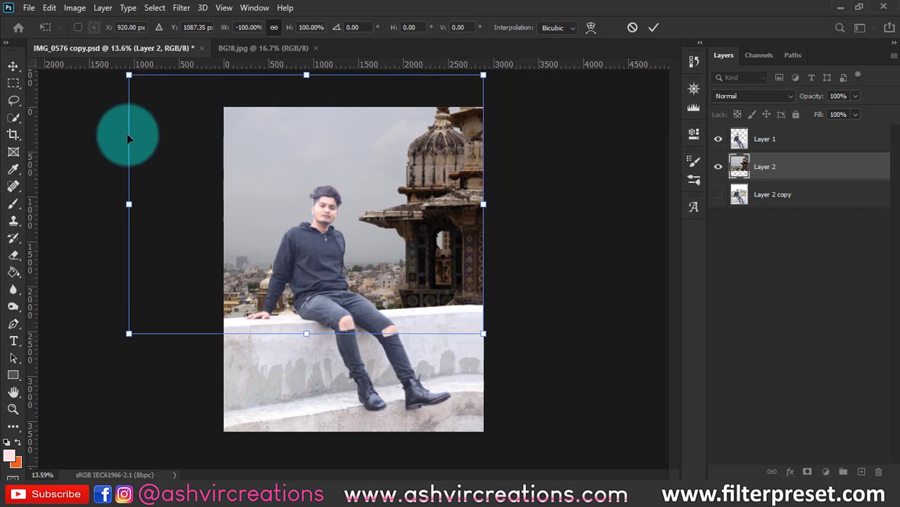
# Scale down the flipped city photo and position it so the domed tower stands beside the man above the wall
pyautogui.moveTo(128, 73); pyautogui.dragTo(173, 106)
pyautogui.moveTo(321, 204); pyautogui.dragTo(323, 204)
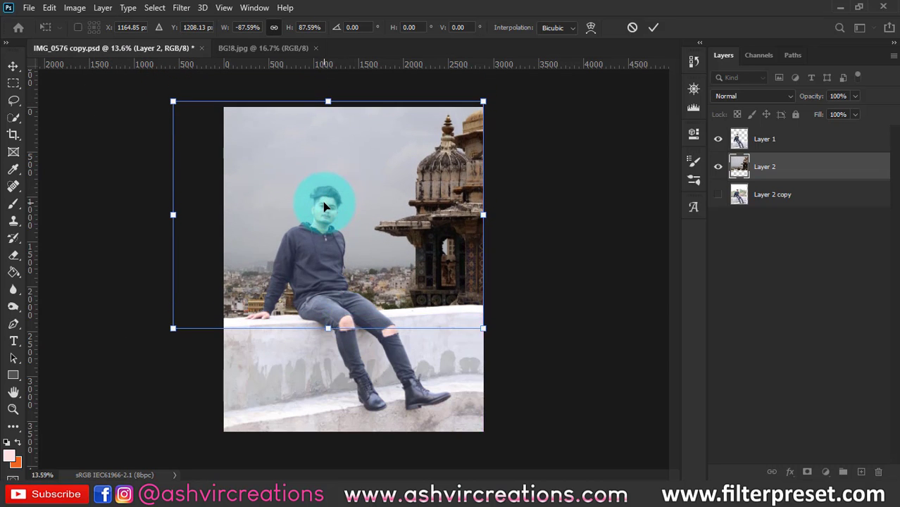
pyautogui.scroll(2, 322, 201)
pyautogui.scroll(-3, 306, 203)
pyautogui.scroll(3, 308, 174)
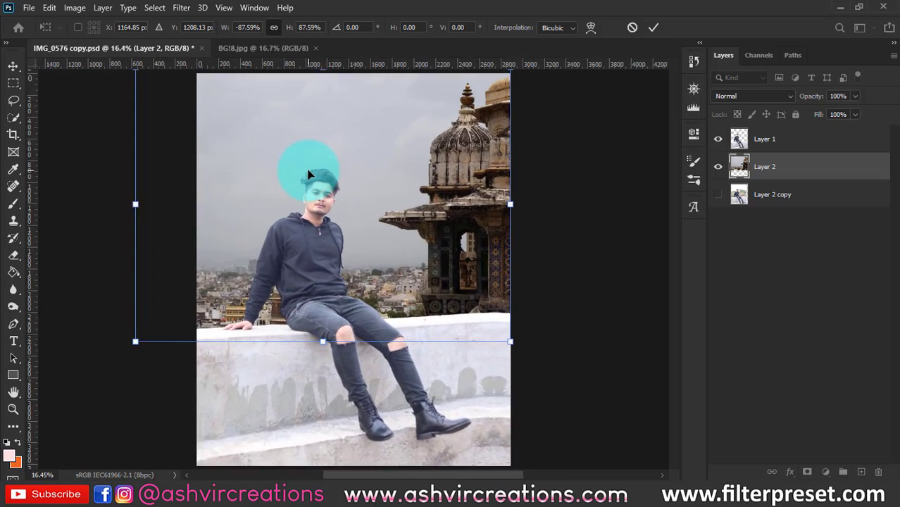
pyautogui.scroll(-1, 308, 174)
pyautogui.moveTo(156, 84); pyautogui.dragTo(164, 89)
pyautogui.scroll(2, 386, 172)
pyautogui.moveTo(123, 361)
pyautogui.mouseDown()
pyautogui.moveTo(81, 376)
pyautogui.moveTo(132, 350)
pyautogui.moveTo(121, 359)
pyautogui.mouseUp()
pyautogui.moveTo(368, 169); pyautogui.dragTo(343, 222)
pyautogui.doubleClick(344, 222)
# Add a new layer above Layer 1 and fill it completely with black
pyautogui.scroll(-2, 344, 222)
pyautogui.scroll(1, 336, 277)
pyautogui.click(304, 238)
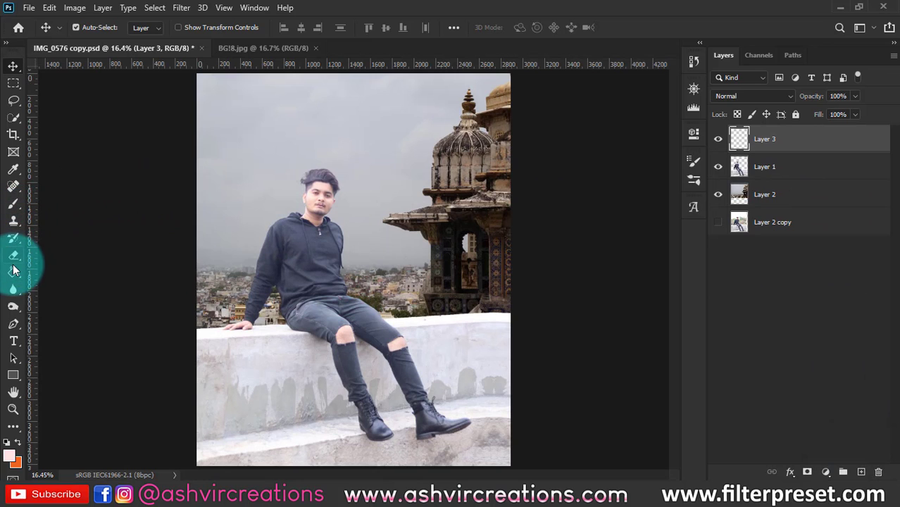
pyautogui.click(11, 454)
pyautogui.moveTo(504, 237); pyautogui.dragTo(405, 273)
pyautogui.click(749, 87)
pyautogui.click(445, 238)
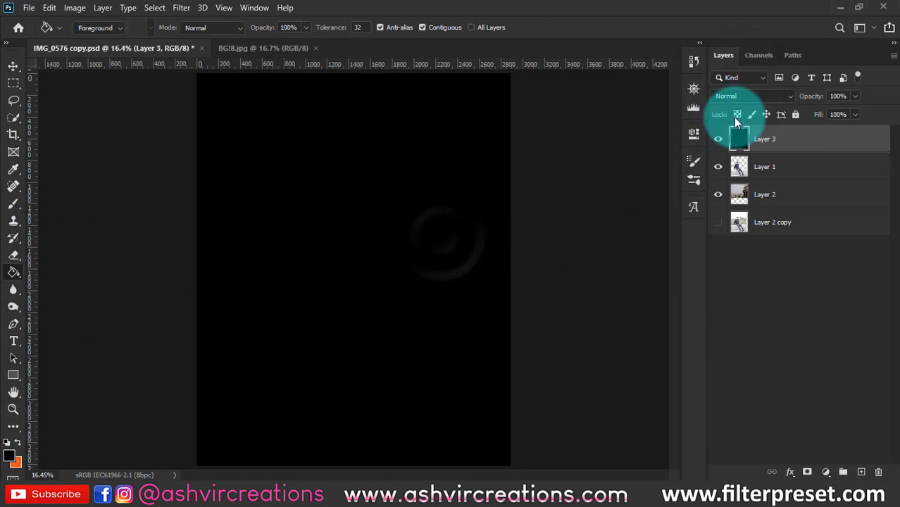
# Set the black Layer 3 to Overlay blending and clip it to Layer 1
pyautogui.click(748, 98)
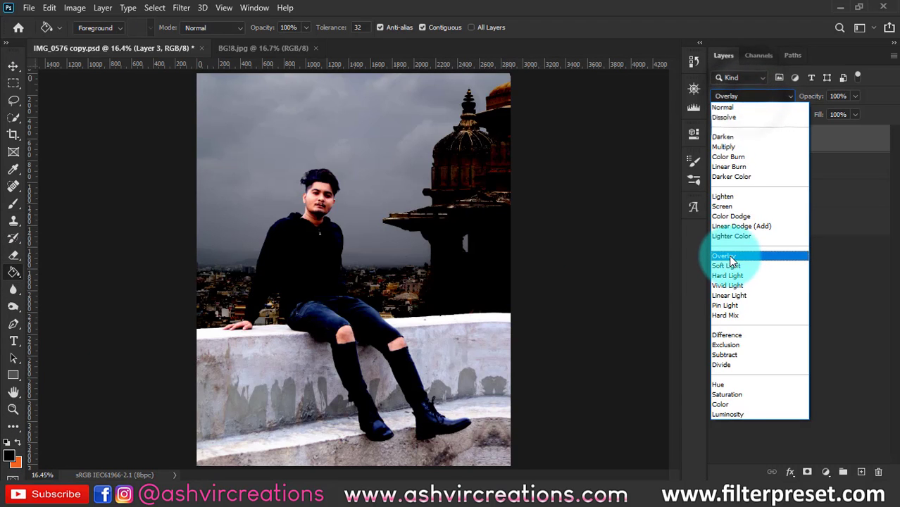
pyautogui.click(732, 256)
pyautogui.rightClick(797, 136)
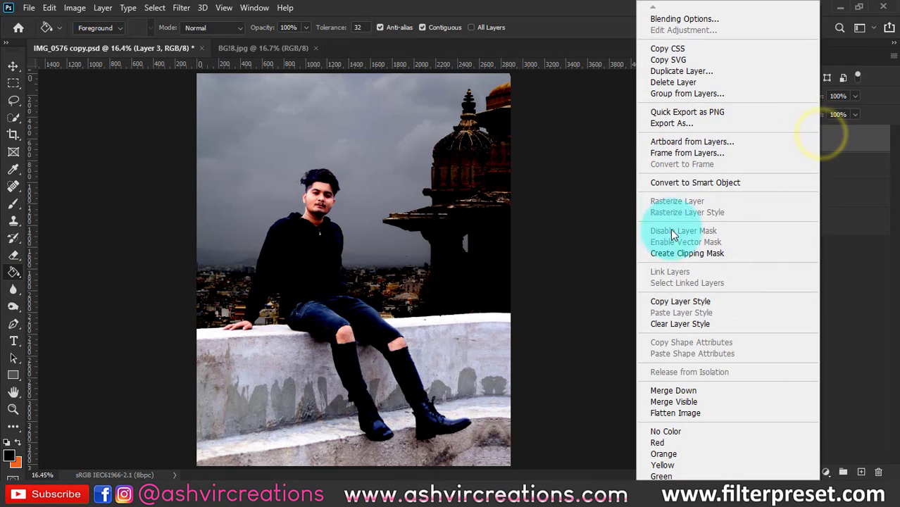
pyautogui.click(672, 254)
pyautogui.click(717, 139)
pyautogui.click(717, 139)
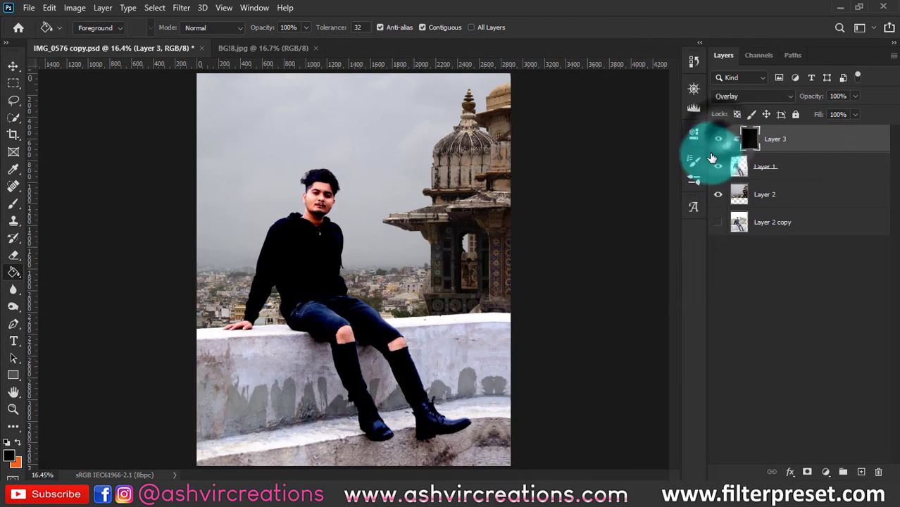
# Erase the black overlay on Layer 3 over the man's head and hoodie with a 700 px Eraser
pyautogui.scroll(3, 402, 339)
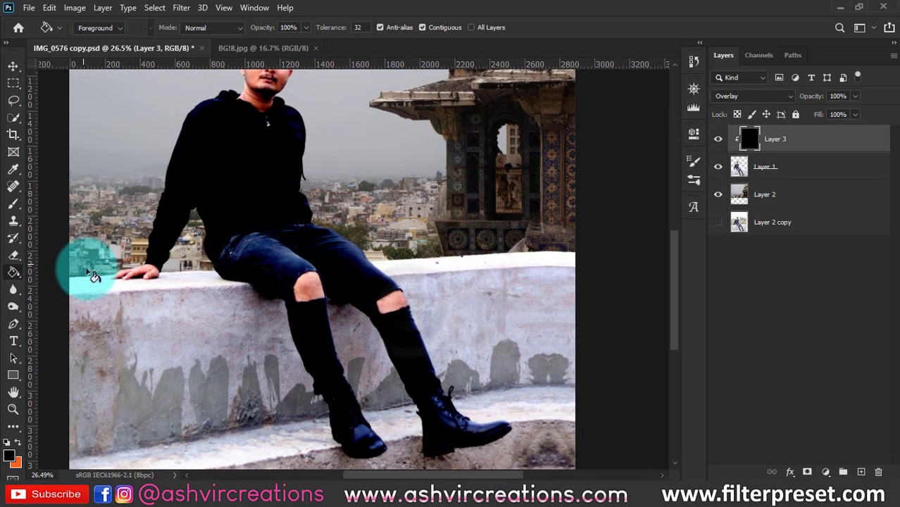
pyautogui.click(13, 207)
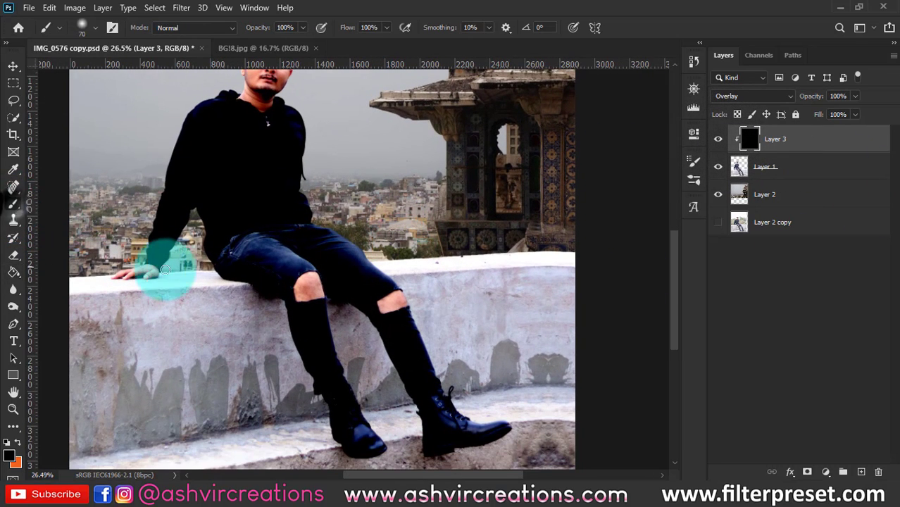
pyautogui.rightClick(233, 282)
pyautogui.moveTo(341, 299)
pyautogui.mouseDown()
pyautogui.moveTo(354, 297)
pyautogui.moveTo(341, 296)
pyautogui.mouseUp()
pyautogui.click(14, 256)
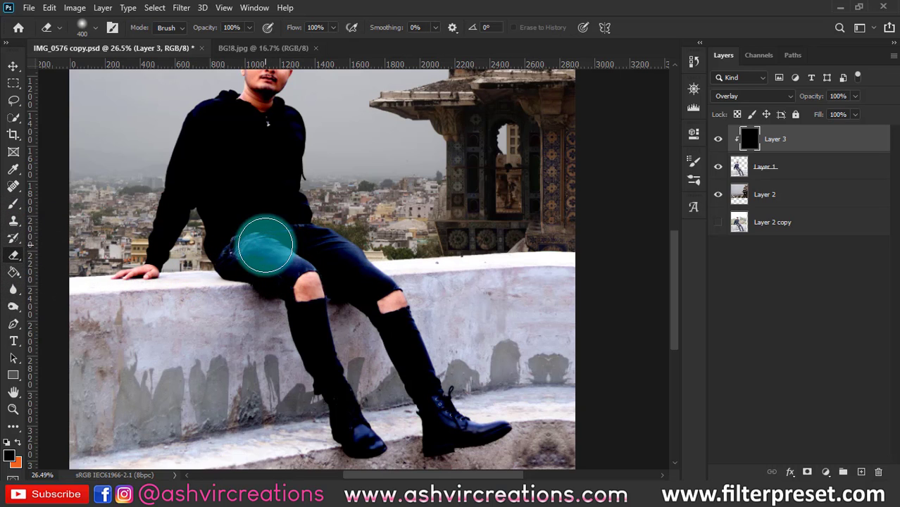
pyautogui.press('[')
pyautogui.press('[')
pyautogui.press(']')
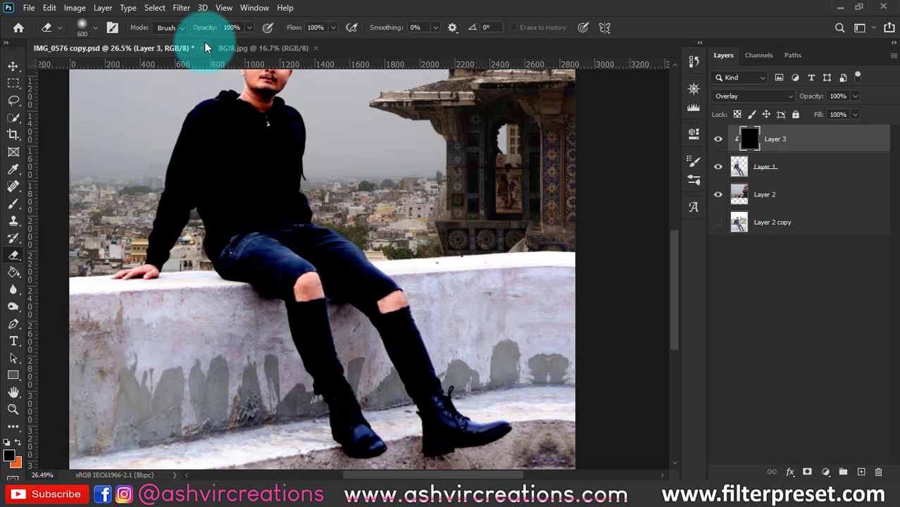
pyautogui.rightClick(254, 136)
pyautogui.doubleClick(352, 272)
pyautogui.press(']')
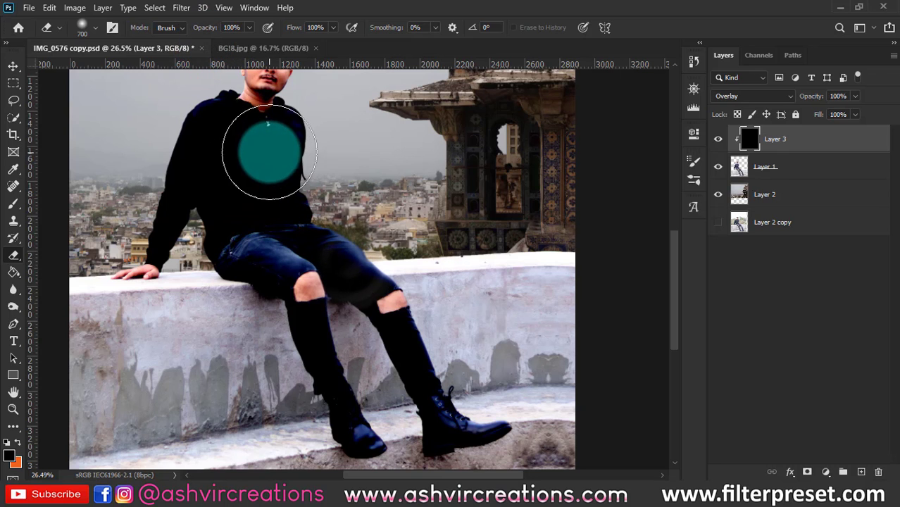
pyautogui.click(264, 153)
pyautogui.scroll(-5, 274, 114)
pyautogui.scroll(4, 328, 218)
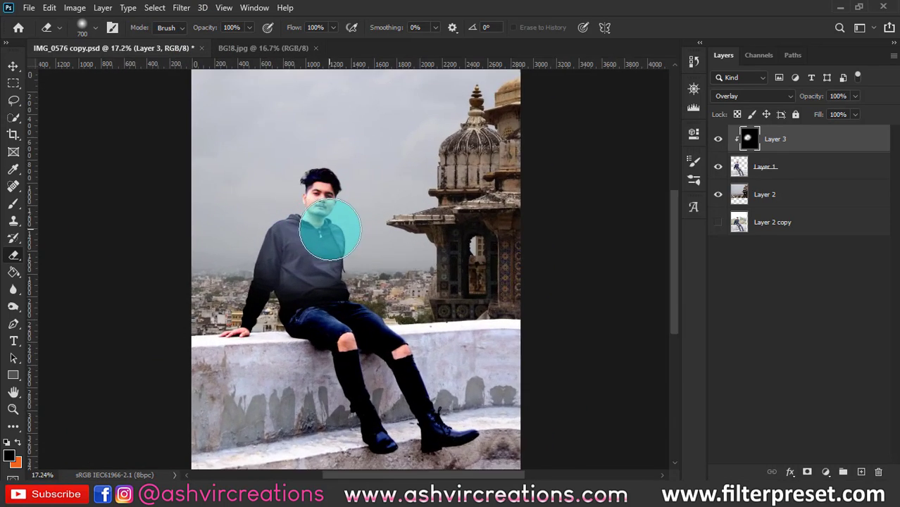
pyautogui.moveTo(319, 178)
pyautogui.mouseDown()
pyautogui.moveTo(304, 216)
pyautogui.moveTo(245, 285)
pyautogui.mouseUp()
# Erase the black overlay over the man's supporting arm, the hoodie's lower edge and the thighs with a 400 px Eraser
pyautogui.press('[')
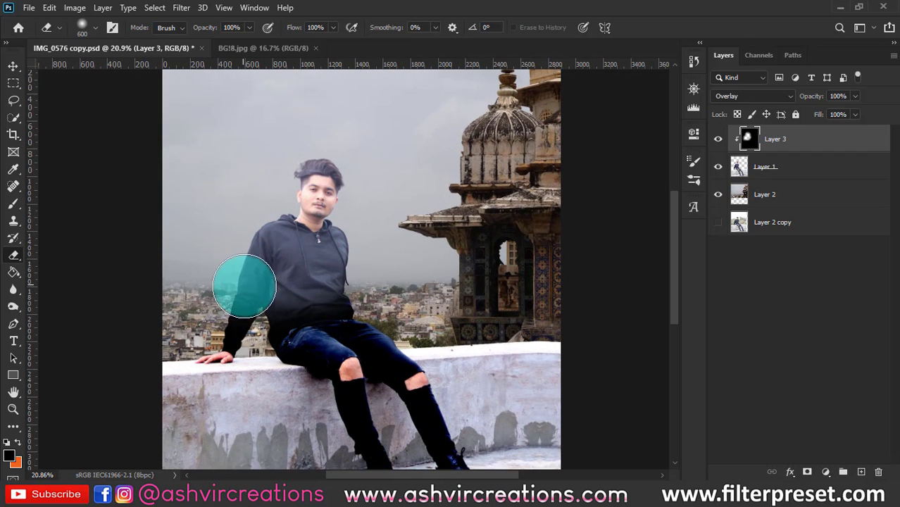
pyautogui.press('[')
pyautogui.scroll(3, 232, 328)
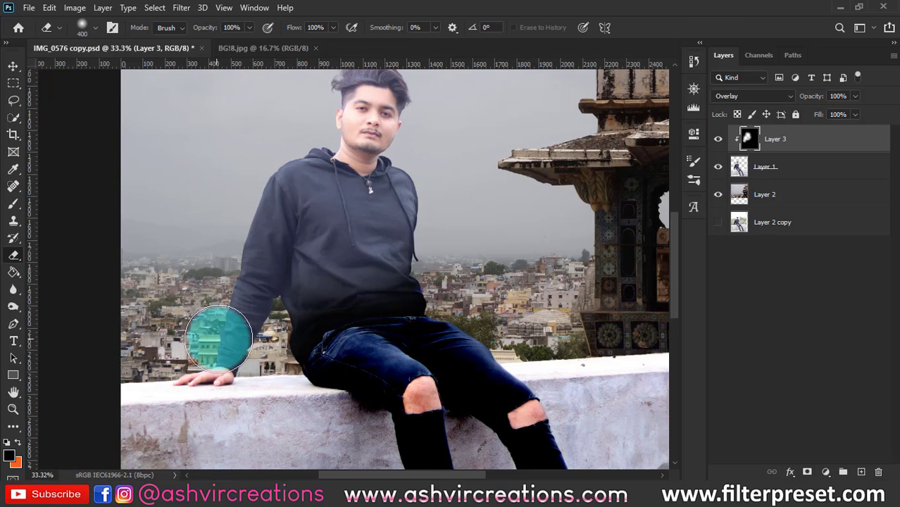
pyautogui.moveTo(285, 293)
pyautogui.mouseDown()
pyautogui.moveTo(334, 289)
pyautogui.moveTo(396, 304)
pyautogui.moveTo(334, 348)
pyautogui.moveTo(415, 373)
pyautogui.mouseUp()
pyautogui.moveTo(464, 359)
pyautogui.mouseDown()
pyautogui.moveTo(432, 213)
pyautogui.moveTo(475, 247)
pyautogui.mouseUp()
# Erase the overlay along the man's legs and boots with a smaller Eraser at reduced opacity
pyautogui.press('[')
pyautogui.press('[')
pyautogui.scroll(-1, 362, 226)
pyautogui.moveTo(205, 27); pyautogui.dragTo(155, 26)
pyautogui.moveTo(383, 271)
pyautogui.mouseDown()
pyautogui.moveTo(397, 327)
pyautogui.moveTo(452, 422)
pyautogui.mouseUp()
pyautogui.moveTo(486, 289)
pyautogui.mouseDown()
pyautogui.moveTo(533, 327)
pyautogui.moveTo(574, 411)
pyautogui.moveTo(527, 373)
pyautogui.mouseUp()
pyautogui.moveTo(526, 373); pyautogui.dragTo(524, 292)
pyautogui.moveTo(458, 183)
pyautogui.mouseDown()
pyautogui.moveTo(424, 290)
pyautogui.moveTo(443, 345)
pyautogui.moveTo(542, 290)
pyautogui.mouseUp()
pyautogui.scroll(-3, 542, 290)
pyautogui.moveTo(486, 176)
pyautogui.mouseDown()
pyautogui.moveTo(457, 235)
pyautogui.moveTo(480, 110)
pyautogui.mouseUp()
# Raise the Eraser's opacity, clear the remaining dark overlay from the legs, and compare with Layer 3 hidden
pyautogui.scroll(2, 458, 235)
pyautogui.moveTo(204, 28); pyautogui.dragTo(223, 33)
pyautogui.moveTo(381, 307)
pyautogui.mouseDown()
pyautogui.moveTo(332, 346)
pyautogui.moveTo(443, 410)
pyautogui.moveTo(343, 383)
pyautogui.moveTo(353, 402)
pyautogui.mouseUp()
pyautogui.moveTo(429, 381); pyautogui.dragTo(440, 395)
pyautogui.moveTo(345, 377); pyautogui.dragTo(366, 415)
pyautogui.scroll(1, 355, 394)
pyautogui.click(718, 139)
pyautogui.press('[')
pyautogui.moveTo(428, 382); pyautogui.dragTo(440, 395)
pyautogui.click(717, 139)
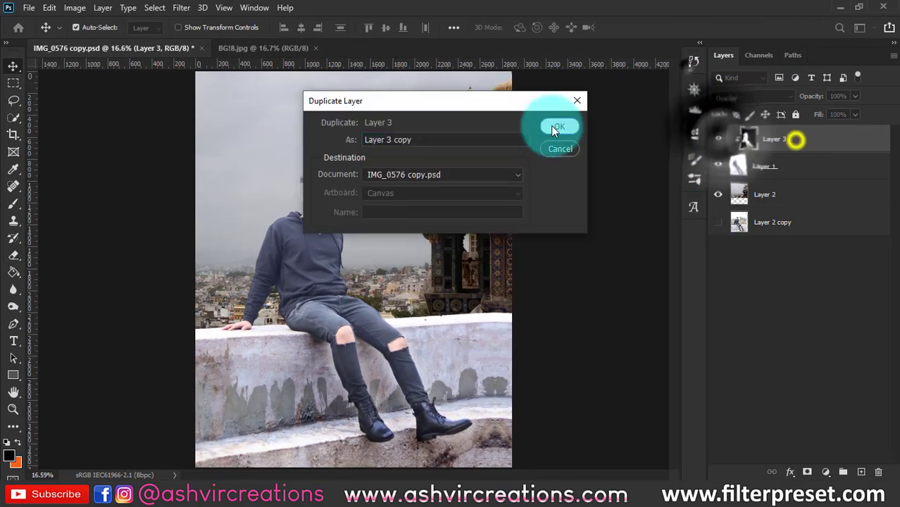
# Duplicate Layer 3 as Layer 3 copy, clipped and blended with Soft Light at 15% opacity
pyautogui.click(533, 128)
pyautogui.keyDown('alt'); pyautogui.click(786, 155); pyautogui.keyUp('alt')
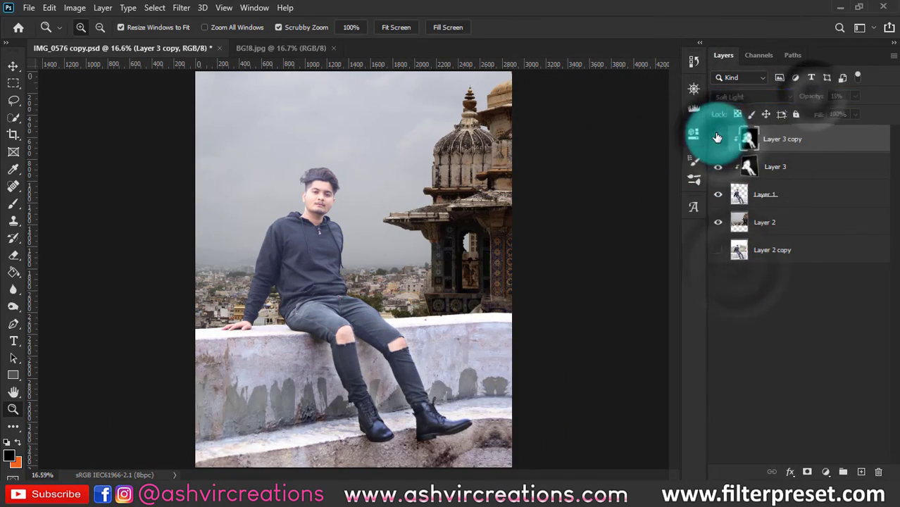
# Paint black on Layer 3 over the wall between the man's legs with a 200 px Brush at 56% opacity
pyautogui.click(759, 166)
pyautogui.press('b')
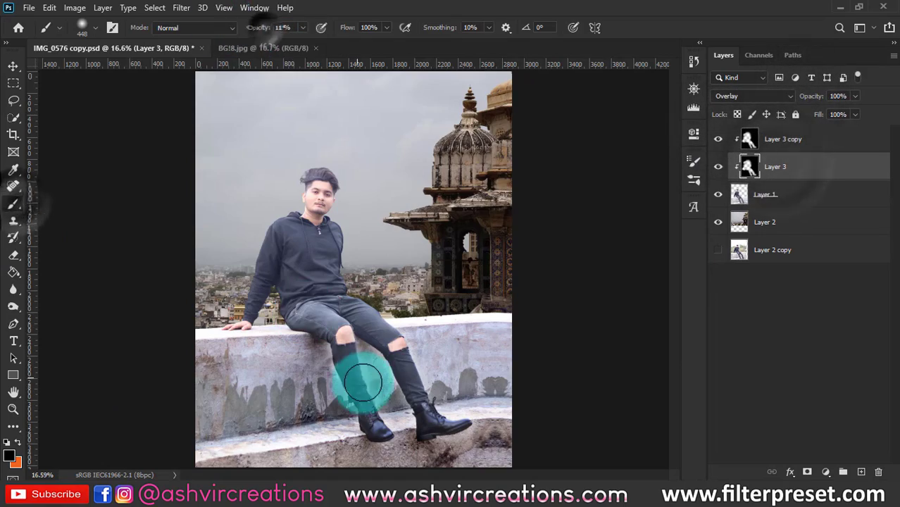
pyautogui.scroll(5, 335, 365)
pyautogui.moveTo(257, 32); pyautogui.dragTo(319, 31)
pyautogui.press('[')
pyautogui.press('[')
pyautogui.press('[')
pyautogui.press('[')
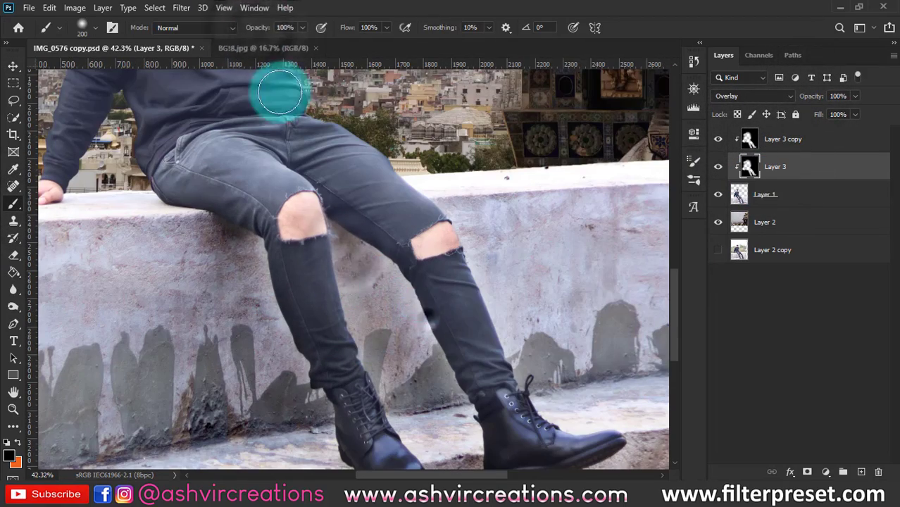
pyautogui.moveTo(261, 29); pyautogui.dragTo(230, 29)
pyautogui.moveTo(332, 236)
pyautogui.mouseDown()
pyautogui.moveTo(251, 249)
pyautogui.moveTo(387, 355)
pyautogui.mouseUp()
pyautogui.scroll(-3, 386, 356)
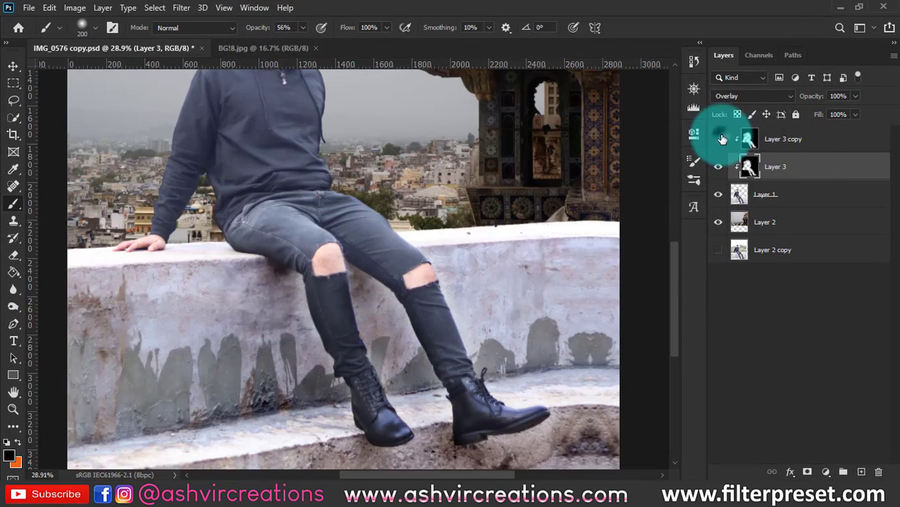
# Set Layer 3 copy's opacity to 36% and compare the image with both overlay layers hidden
pyautogui.click(764, 138)
pyautogui.scroll(-3, 496, 320)
pyautogui.press('e')
pyautogui.moveTo(206, 29); pyautogui.dragTo(243, 31)
pyautogui.moveTo(811, 97)
pyautogui.mouseDown()
pyautogui.moveTo(831, 98)
pyautogui.moveTo(822, 98)
pyautogui.mouseUp()
pyautogui.press('v')
pyautogui.scroll(2, 440, 304)
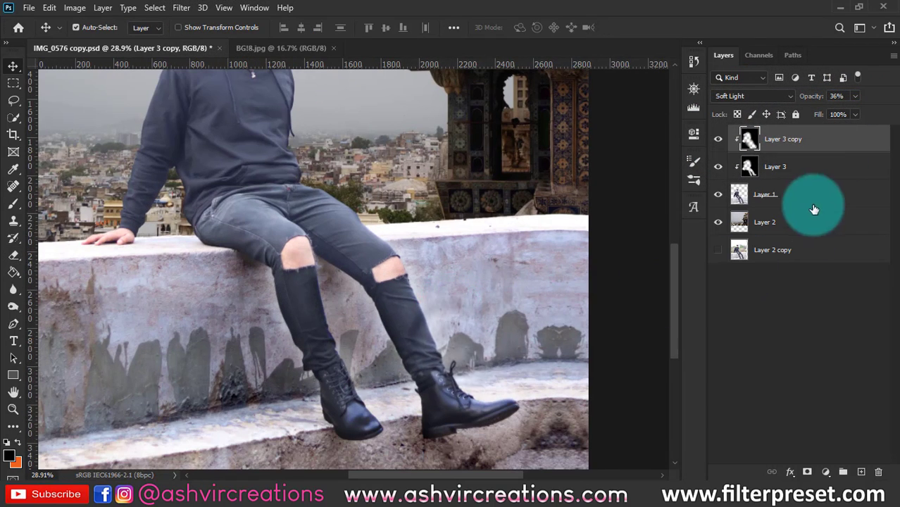
pyautogui.click(717, 140)
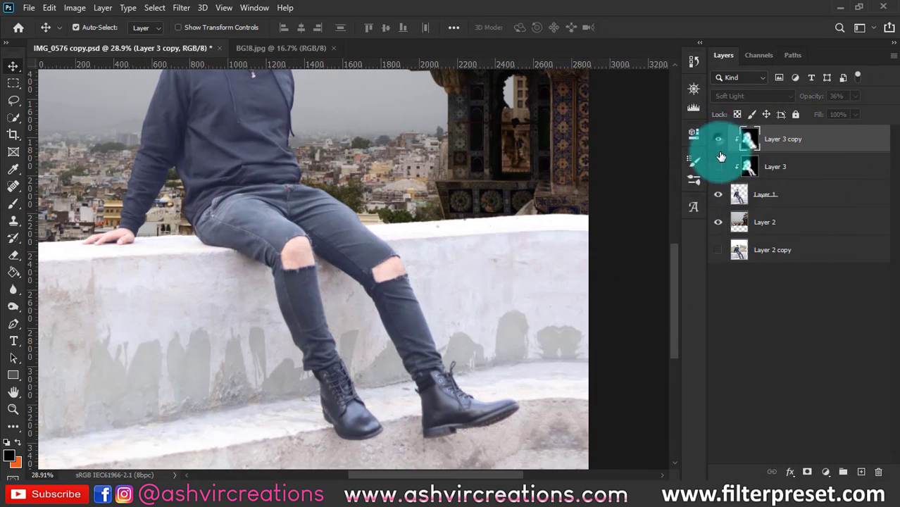
pyautogui.click(718, 167)
pyautogui.scroll(-2, 476, 268)
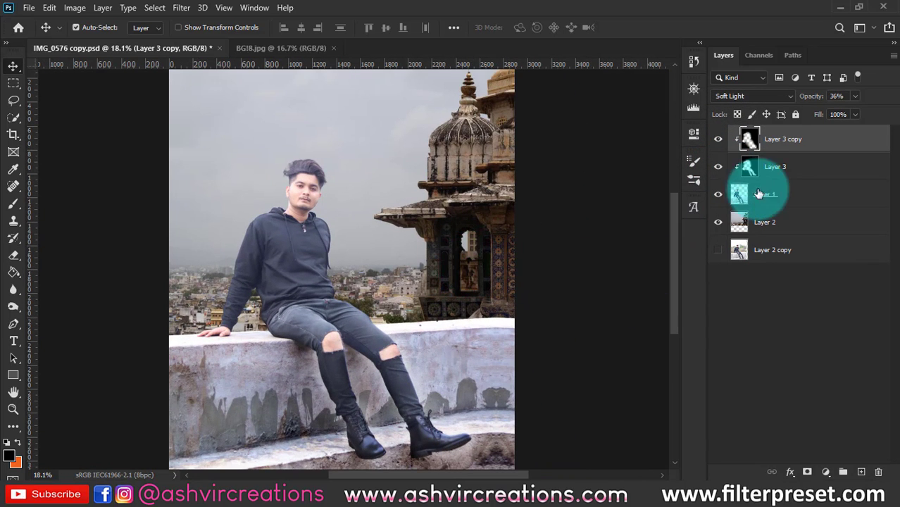
# Merge Layer 3 copy, Layer 3 and Layer 1 into one layer
pyautogui.keyDown('shift'); pyautogui.click(785, 200); pyautogui.keyUp('shift')
pyautogui.rightClick(785, 199)
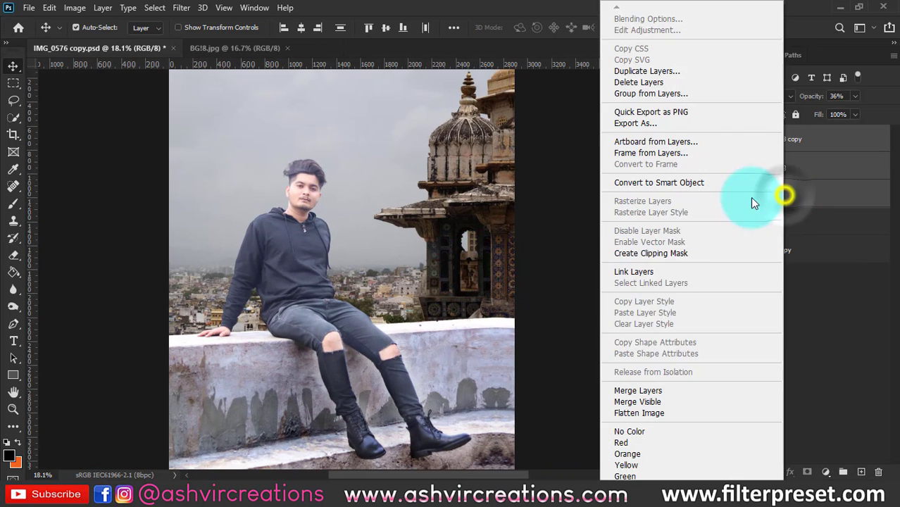
pyautogui.click(644, 392)
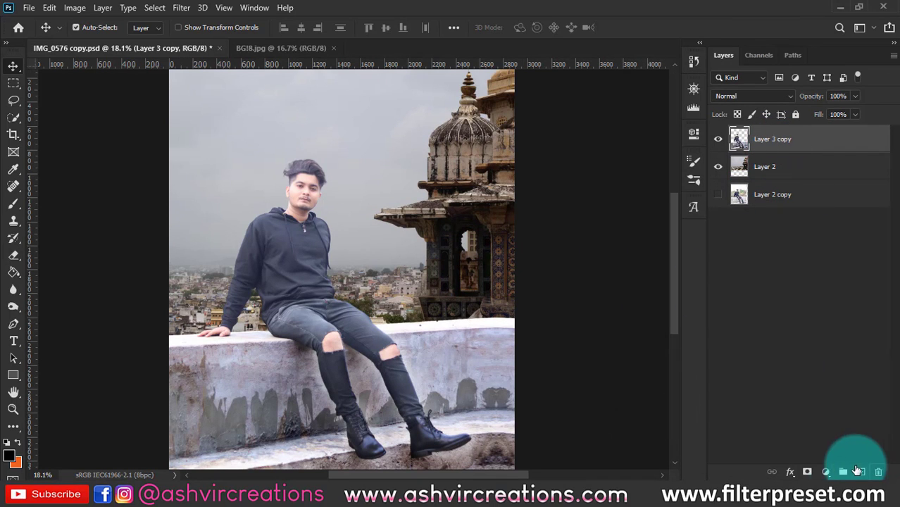
# Add a Levels adjustment clipped to Layer 3 copy, with midtones at 0.94 and the black input level at 2
pyautogui.click(826, 471)
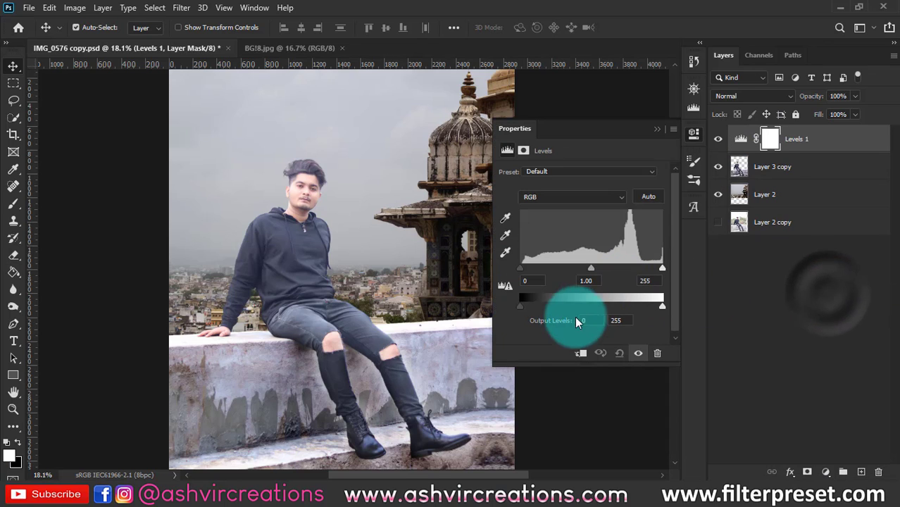
pyautogui.click(653, 195)
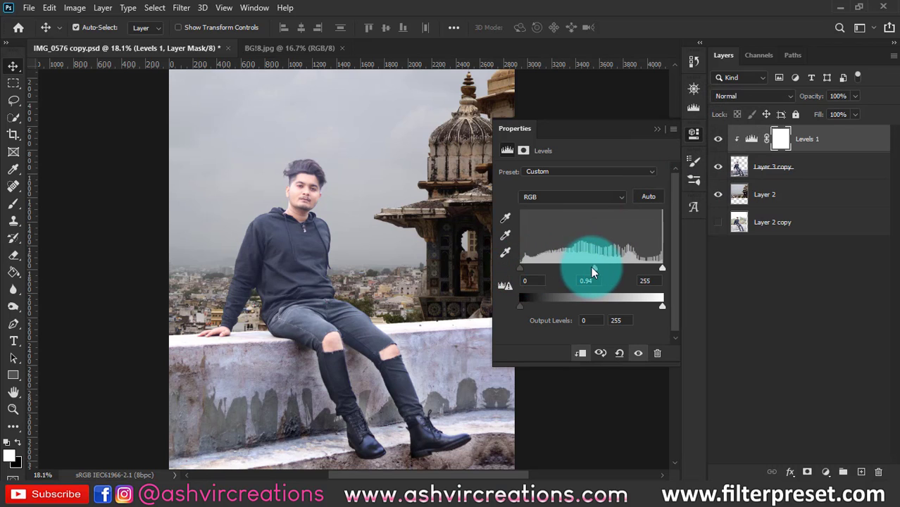
pyautogui.moveTo(595, 269); pyautogui.dragTo(607, 269)
pyautogui.hotkey('ctrl', 'z')
pyautogui.moveTo(521, 268); pyautogui.dragTo(519, 268)
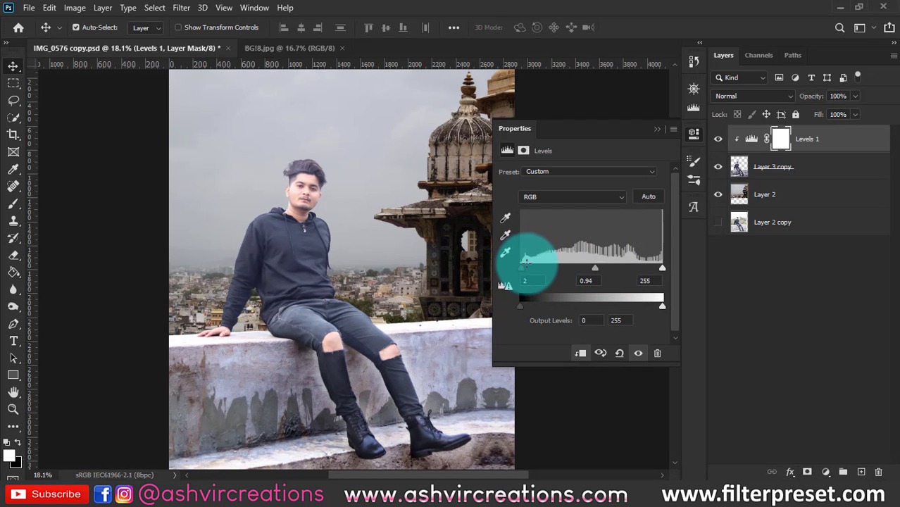
pyautogui.click(657, 130)
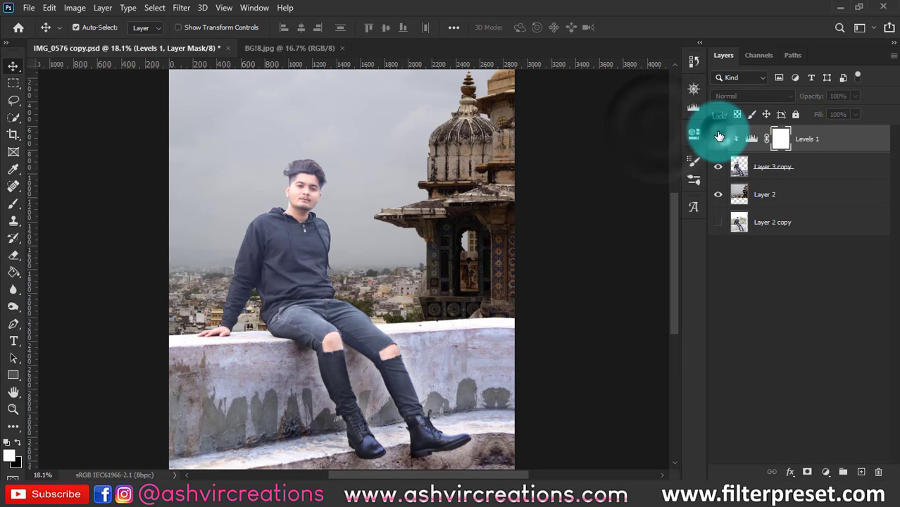
# Merge the Levels 1 adjustment with Layer 3 copy
pyautogui.keyDown('shift'); pyautogui.click(759, 167); pyautogui.keyUp('shift')
pyautogui.rightClick(759, 165)
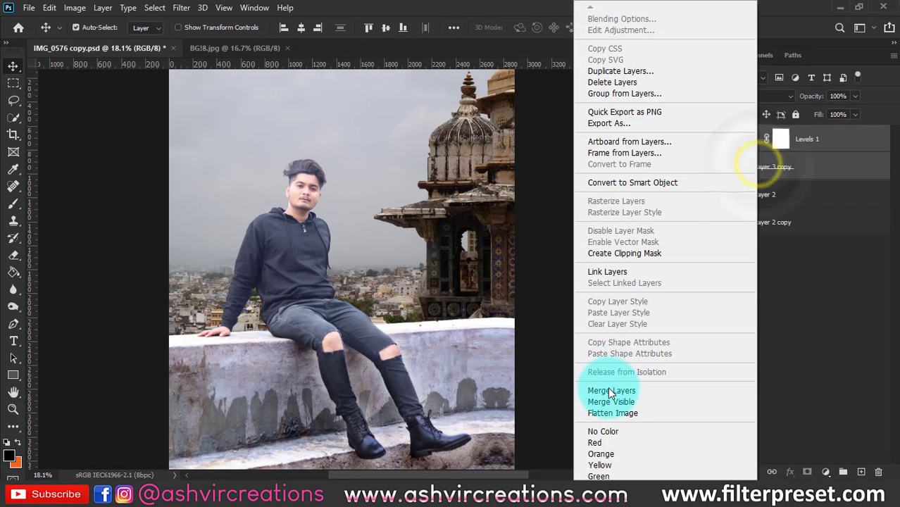
pyautogui.click(598, 445)
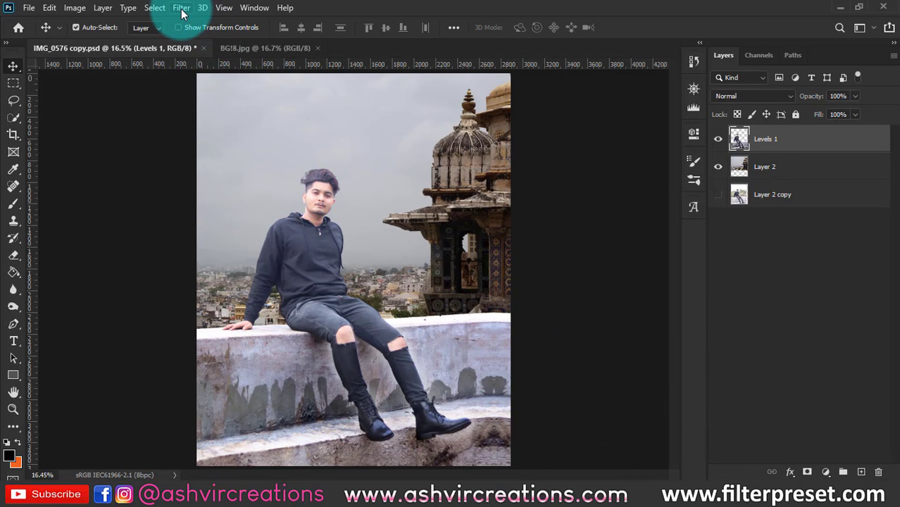
# Open the Camera Raw Filter on the man's layer and set Highlights to -29 and Whites to +3
pyautogui.click(181, 7)
pyautogui.click(207, 85)
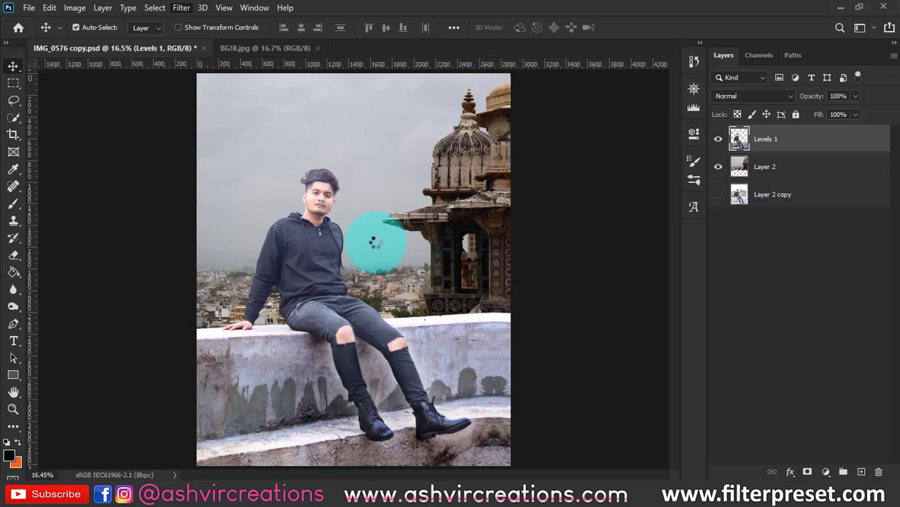
pyautogui.moveTo(315, 139); pyautogui.dragTo(388, 237)
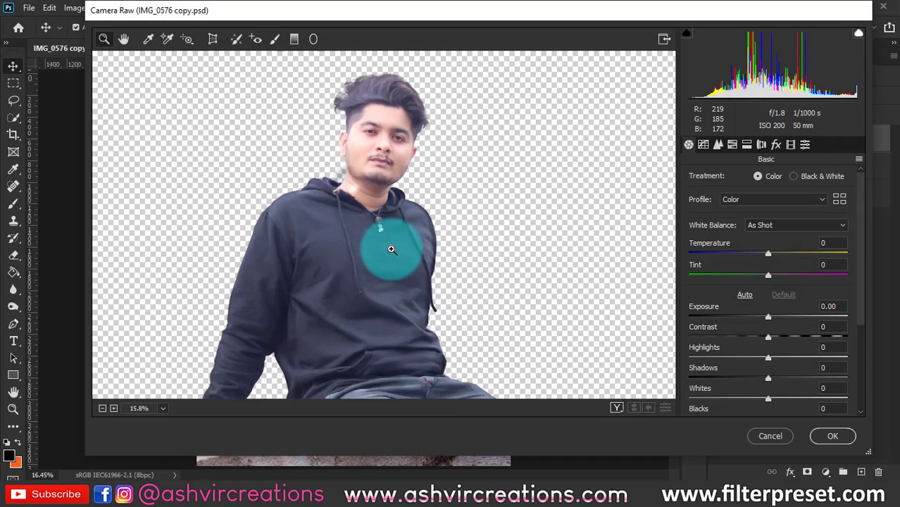
pyautogui.moveTo(767, 360); pyautogui.dragTo(735, 362)
pyautogui.moveTo(762, 396)
pyautogui.mouseDown()
pyautogui.moveTo(704, 400)
pyautogui.moveTo(768, 399)
pyautogui.mouseUp()
# Set Shadows to -43, Blacks to -35 and Contrast to +24, and apply the Camera Raw Filter
pyautogui.scroll(-2, 768, 399)
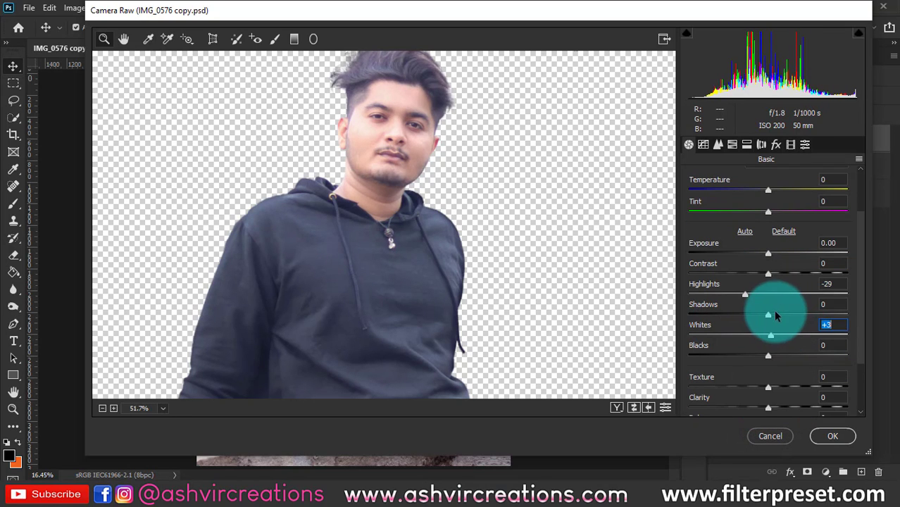
pyautogui.moveTo(769, 318); pyautogui.dragTo(694, 318)
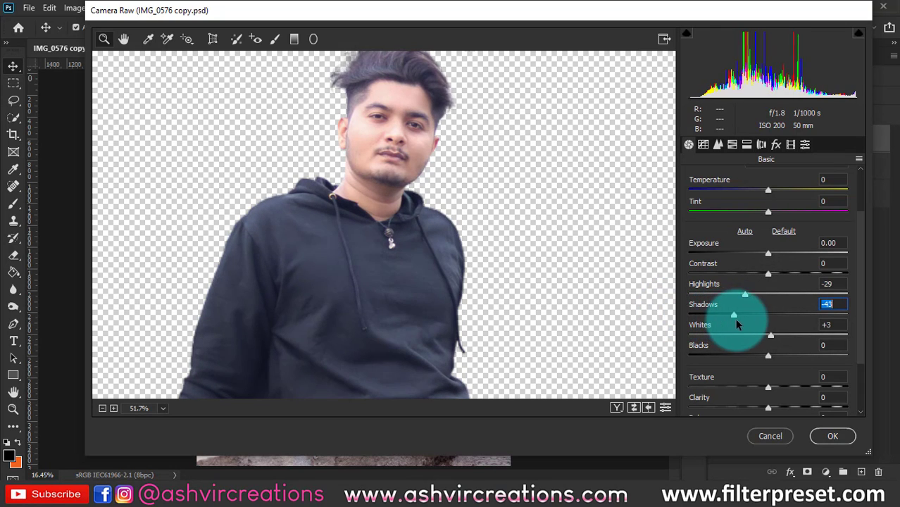
pyautogui.moveTo(720, 357); pyautogui.dragTo(739, 355)
pyautogui.moveTo(773, 272); pyautogui.dragTo(788, 282)
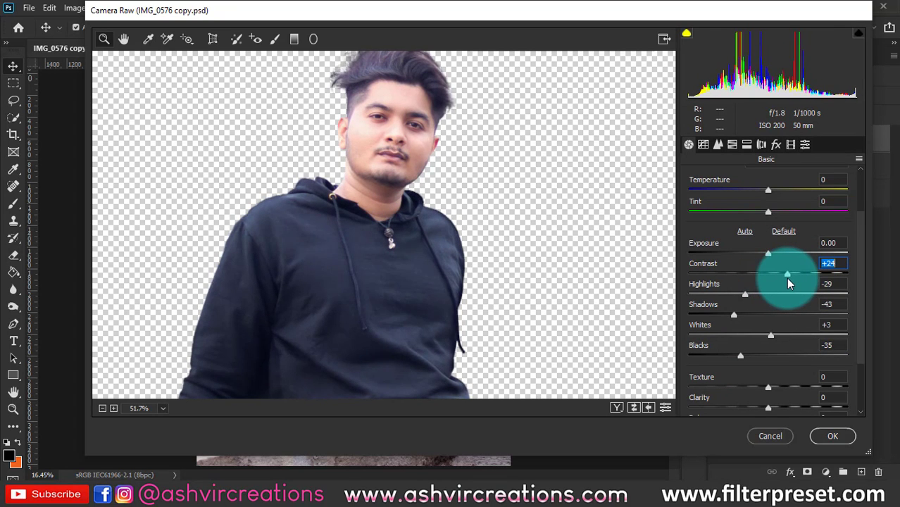
pyautogui.moveTo(768, 259); pyautogui.dragTo(768, 258)
pyautogui.moveTo(411, 345); pyautogui.dragTo(376, 305)
pyautogui.moveTo(427, 332)
pyautogui.mouseDown()
pyautogui.moveTo(398, 309)
pyautogui.moveTo(421, 324)
pyautogui.mouseUp()
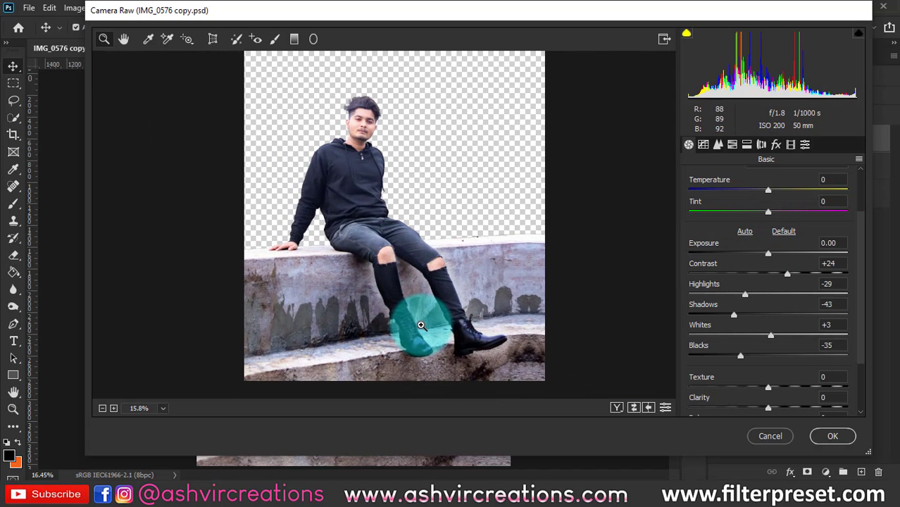
pyautogui.click(828, 434)
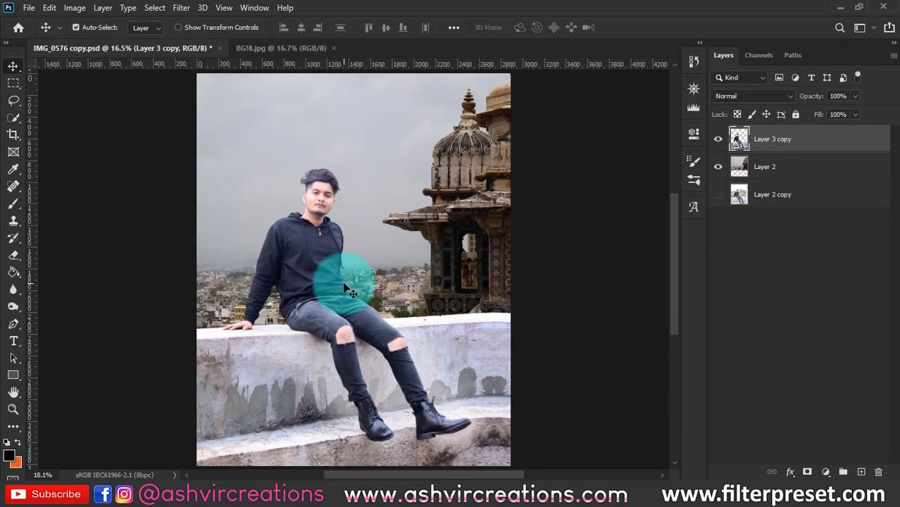
pyautogui.scroll(3, 296, 197)
pyautogui.scroll(-1, 317, 186)
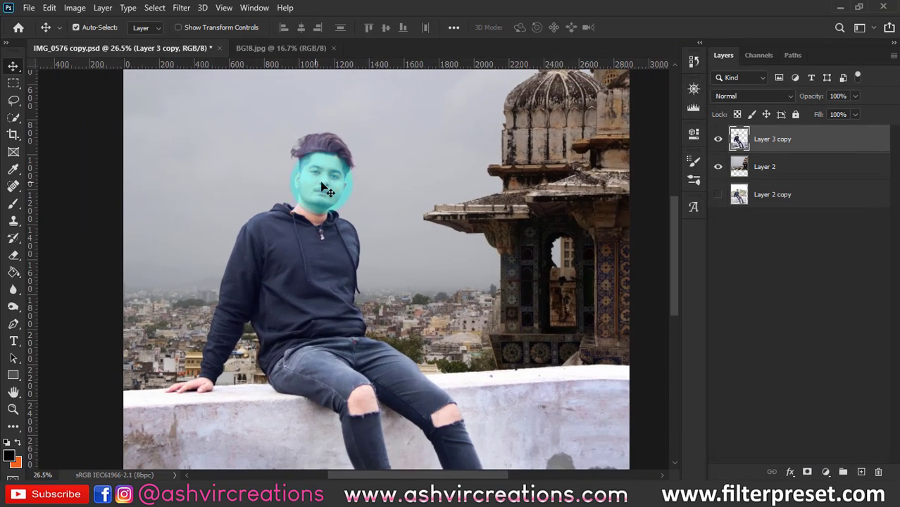
pyautogui.scroll(-2, 320, 186)
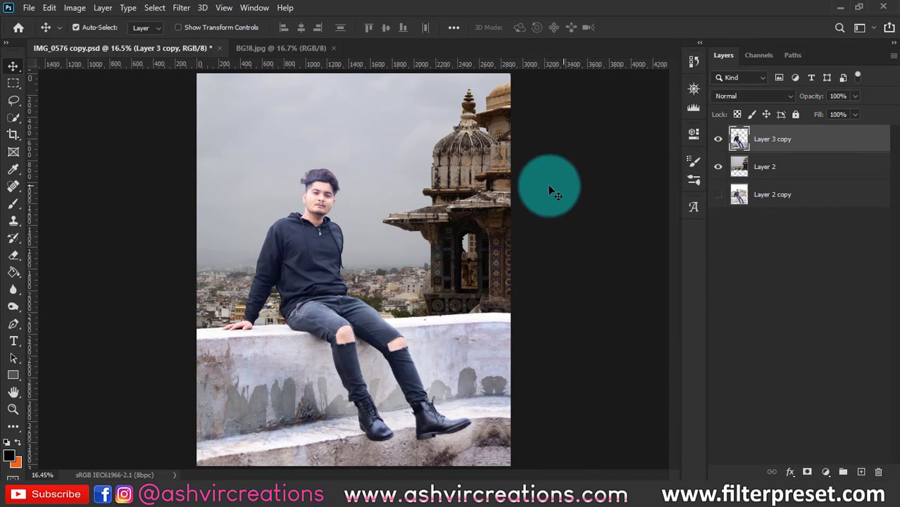
pyautogui.scroll(-1, 451, 163)
pyautogui.press('c')
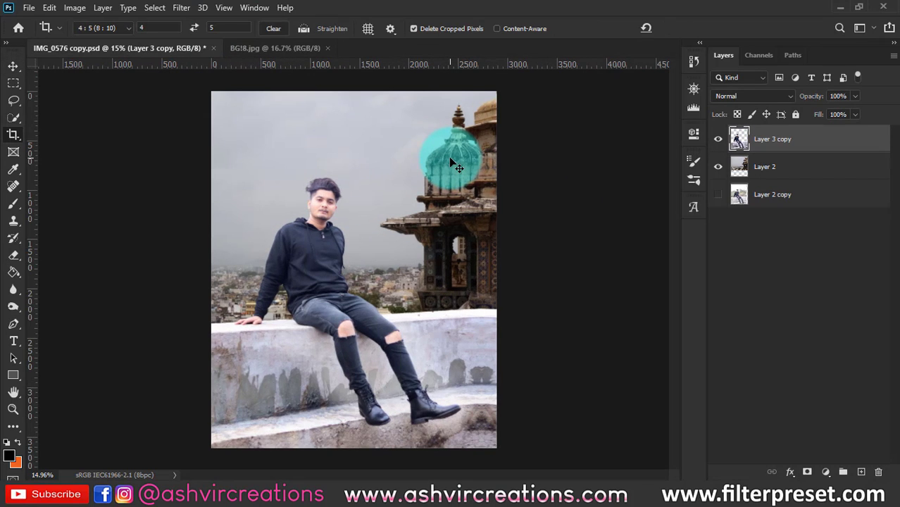
pyautogui.press('v')
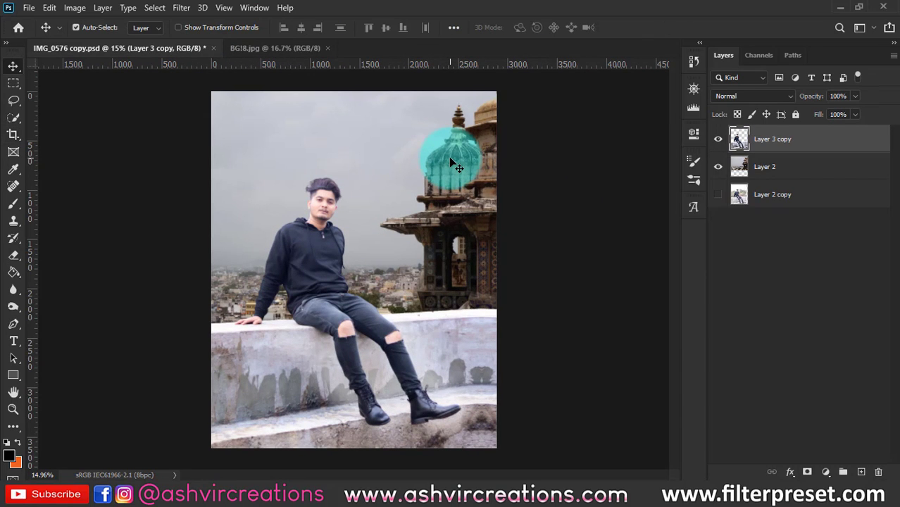
# Merge Layer 3 copy and Layer 2 into one layer
pyautogui.keyDown('shift'); pyautogui.click(777, 167); pyautogui.keyUp('shift')
pyautogui.rightClick(774, 166)
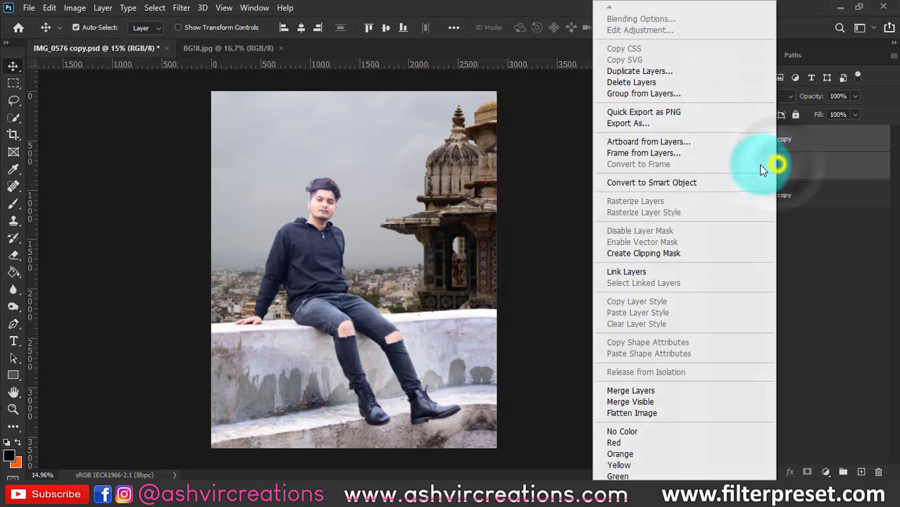
pyautogui.click(645, 391)
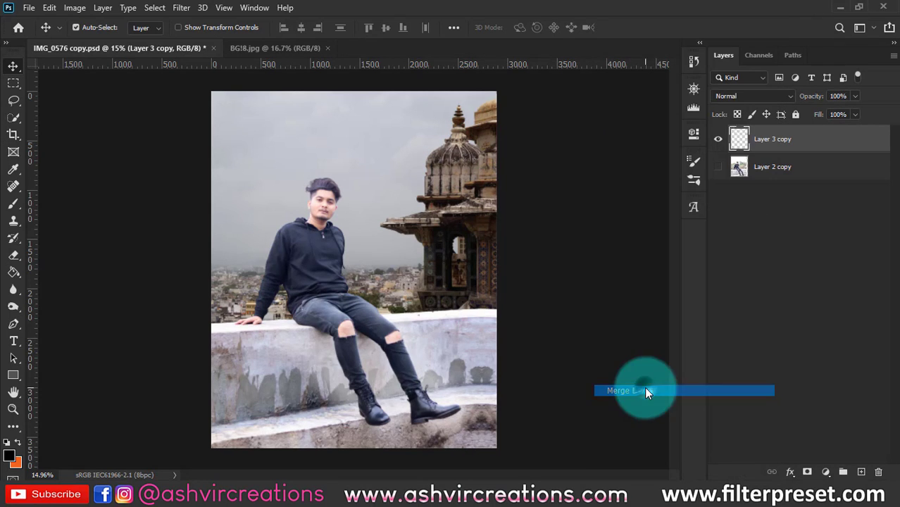
# Open the Camera Raw Filter on the merged layer and set Temperature to +3
pyautogui.click(181, 8)
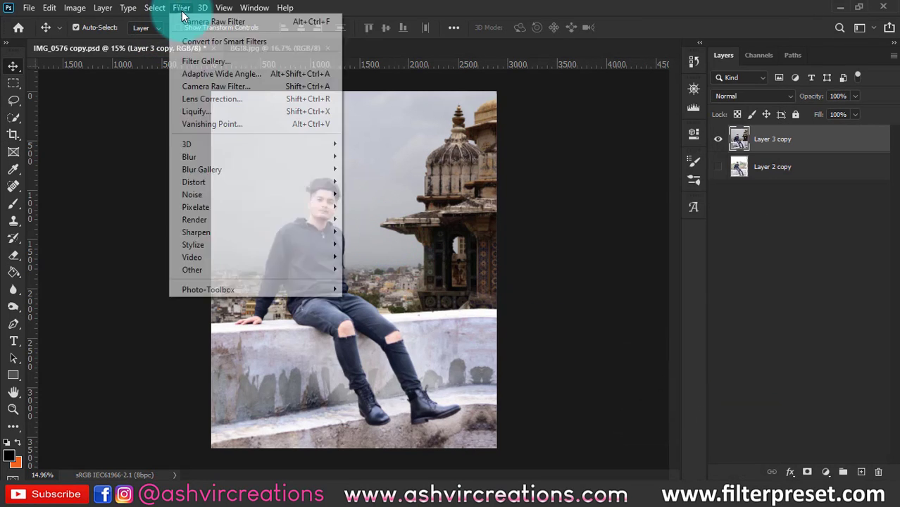
pyautogui.click(209, 86)
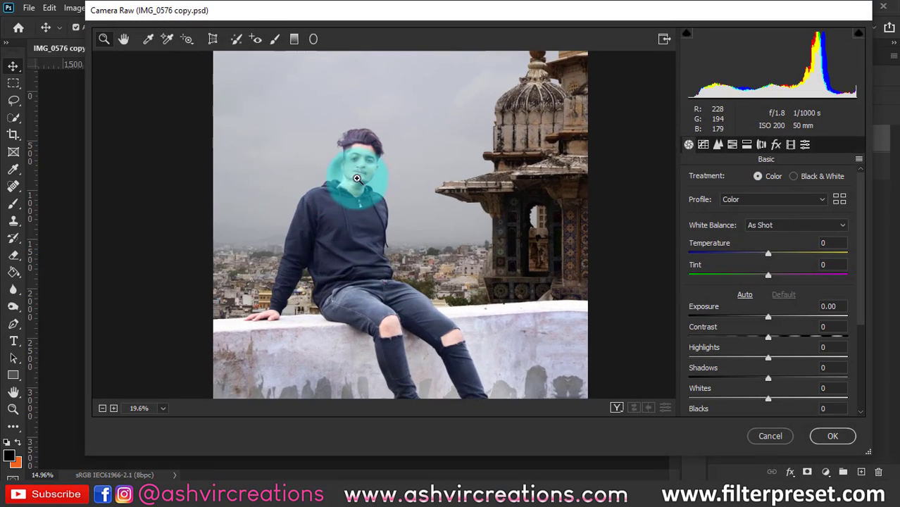
pyautogui.moveTo(768, 255)
pyautogui.mouseDown()
pyautogui.moveTo(760, 252)
pyautogui.moveTo(771, 259)
pyautogui.mouseUp()
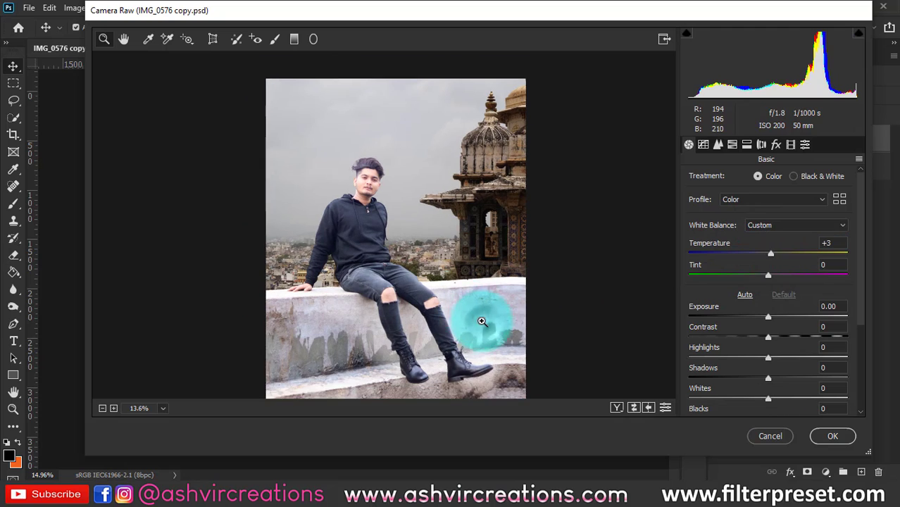
# Set the HSL saturation of both Aquas and Blues to -100
pyautogui.click(732, 145)
pyautogui.click(744, 181)
pyautogui.moveTo(771, 315); pyautogui.dragTo(653, 319)
pyautogui.moveTo(772, 336); pyautogui.dragTo(669, 337)
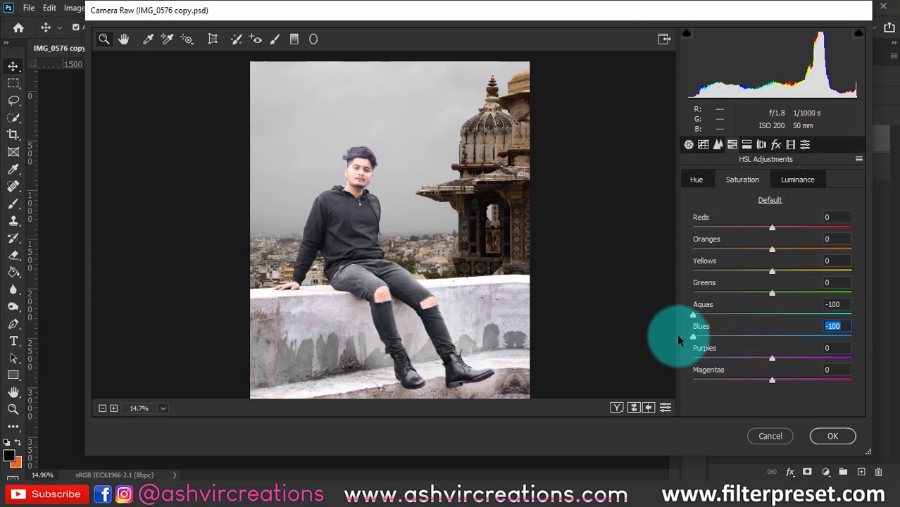
# Set Contrast to +17 and add a post-crop vignette with Amount -28, Midpoint 36, Roundness -35 and Feather 60
pyautogui.click(689, 145)
pyautogui.moveTo(768, 337); pyautogui.dragTo(790, 339)
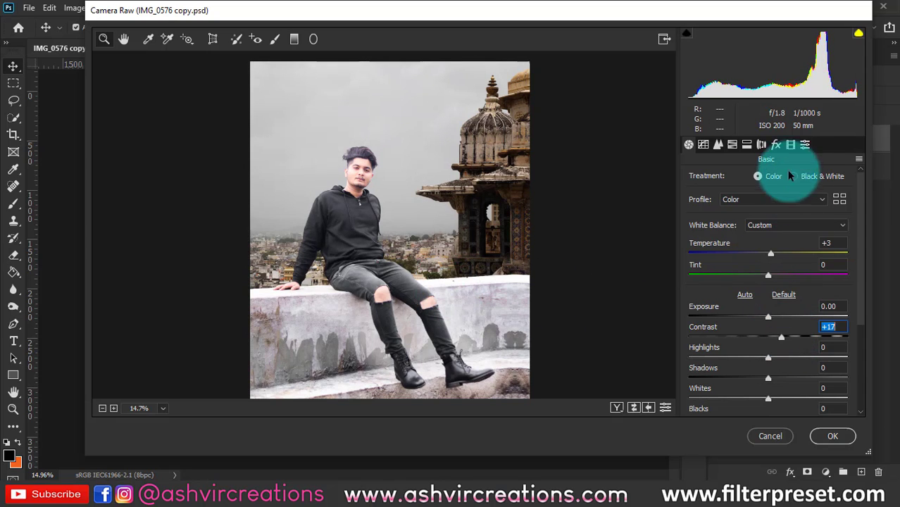
pyautogui.click(776, 145)
pyautogui.moveTo(770, 316); pyautogui.dragTo(782, 374)
pyautogui.moveTo(748, 317)
pyautogui.mouseDown()
pyautogui.moveTo(732, 313)
pyautogui.moveTo(746, 319)
pyautogui.mouseUp()
# Set Highlights to -30 and Whites to +1 for the whole composite
pyautogui.click(687, 144)
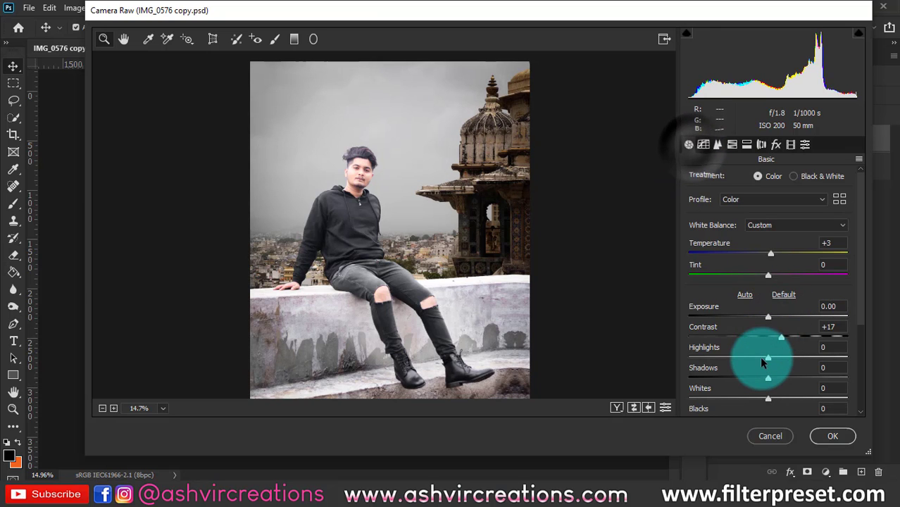
pyautogui.moveTo(766, 359); pyautogui.dragTo(728, 361)
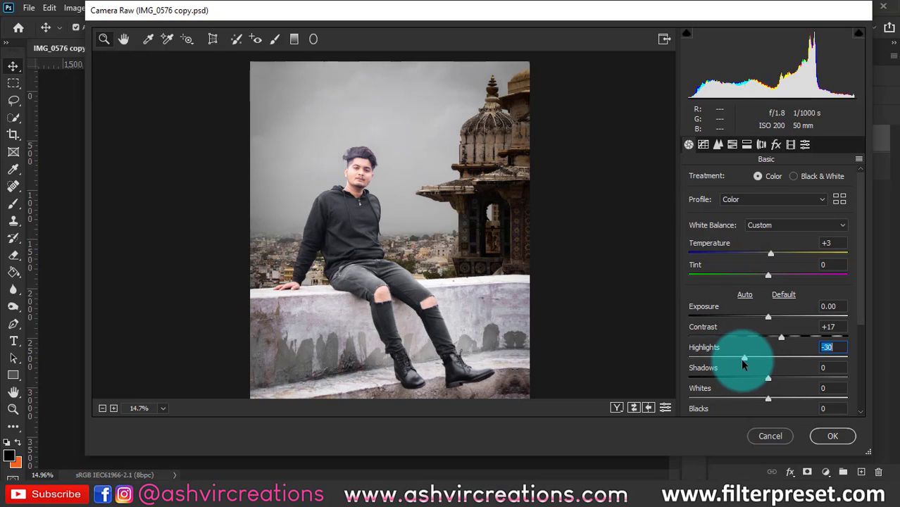
pyautogui.moveTo(360, 185); pyautogui.dragTo(383, 164)
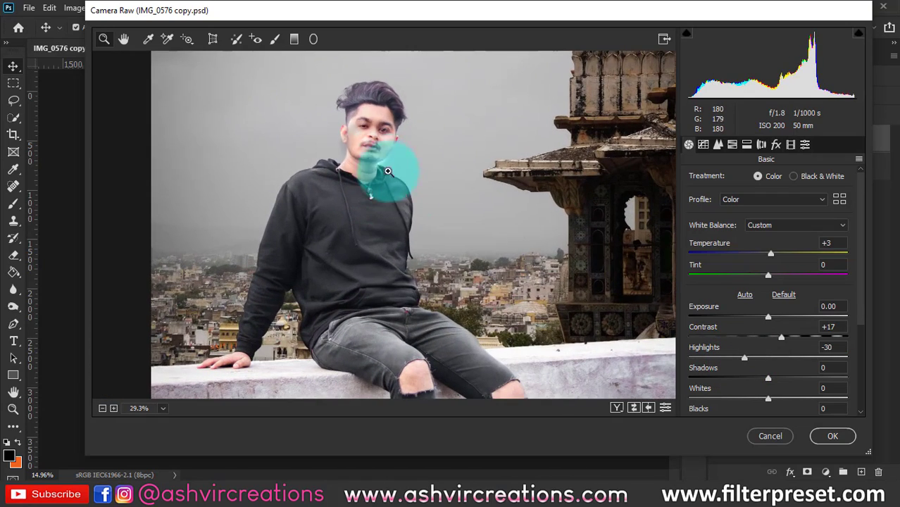
pyautogui.scroll(-3, 793, 393)
pyautogui.moveTo(771, 340)
pyautogui.mouseDown()
pyautogui.moveTo(718, 329)
pyautogui.moveTo(766, 343)
pyautogui.mouseUp()
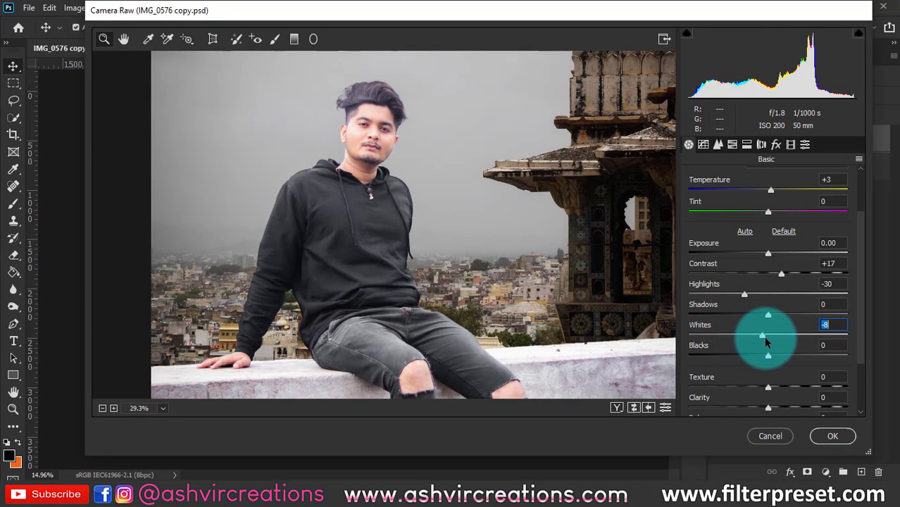
# Set the HSL luminance of Reds to -8 and Oranges to -7
pyautogui.click(730, 146)
pyautogui.click(706, 170)
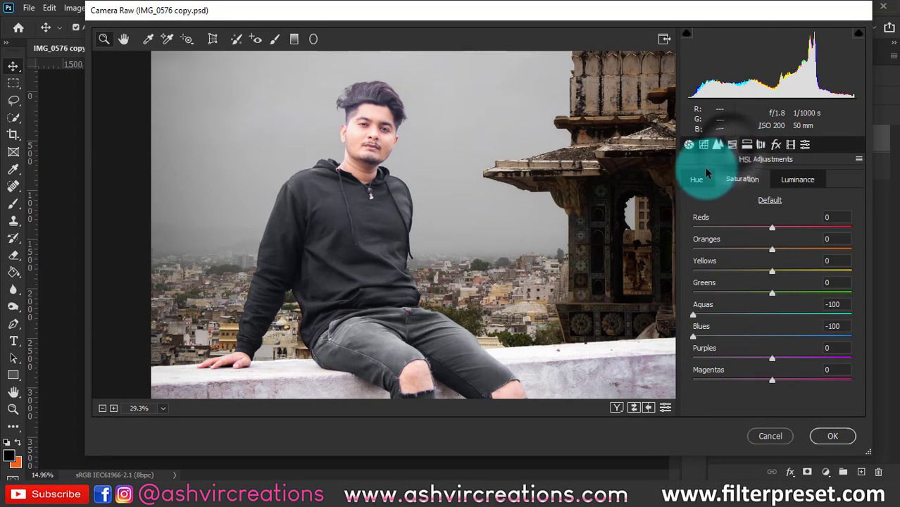
pyautogui.click(795, 179)
pyautogui.moveTo(772, 227); pyautogui.dragTo(763, 245)
# Set the Blue Primary hue to -48 in the camera calibration
pyautogui.click(775, 144)
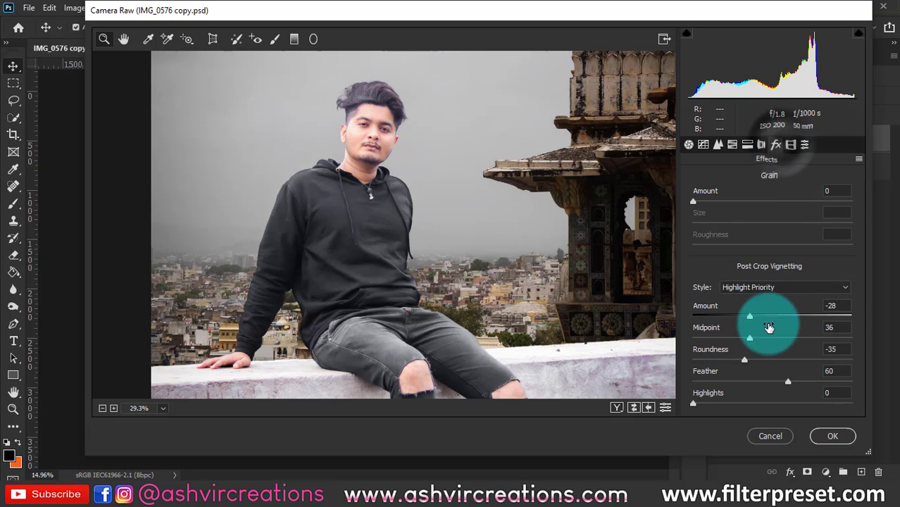
pyautogui.click(805, 145)
pyautogui.moveTo(768, 393); pyautogui.dragTo(730, 391)
# Set the HSL saturation of Reds to -11 and Oranges to -13
pyautogui.click(732, 144)
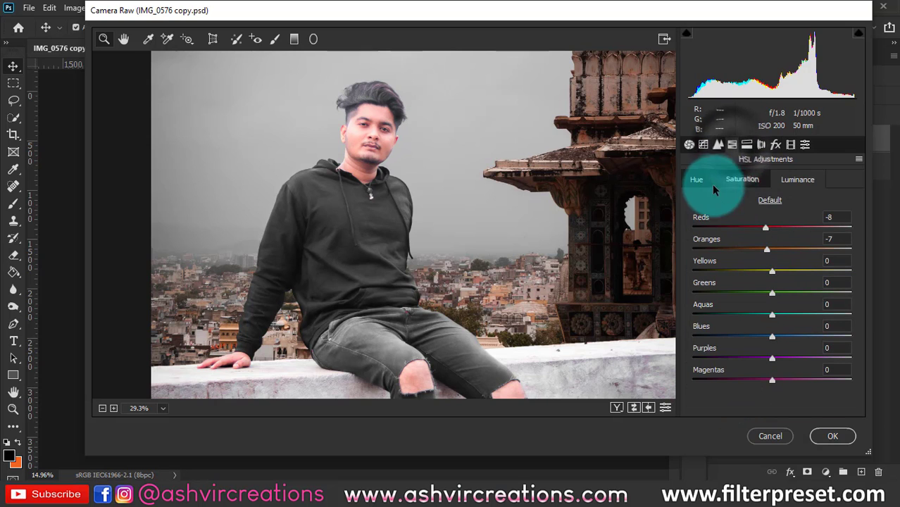
pyautogui.moveTo(774, 248)
pyautogui.mouseDown()
pyautogui.moveTo(825, 248)
pyautogui.moveTo(773, 242)
pyautogui.moveTo(813, 231)
pyautogui.moveTo(780, 250)
pyautogui.moveTo(787, 246)
pyautogui.moveTo(762, 227)
pyautogui.moveTo(745, 227)
pyautogui.moveTo(766, 230)
pyautogui.moveTo(770, 248)
pyautogui.moveTo(746, 246)
pyautogui.moveTo(761, 254)
pyautogui.mouseUp()
pyautogui.click(752, 179)
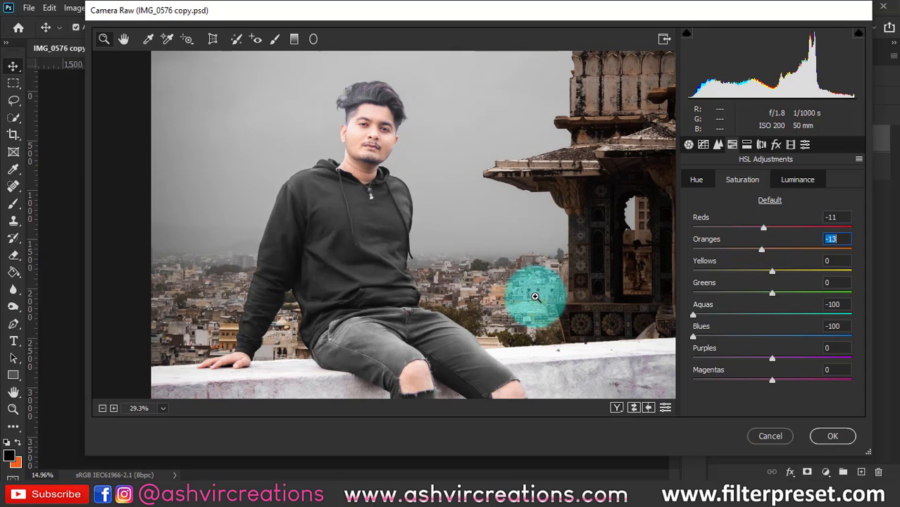
# Check the whole composite in the preview and set Blacks to -8
pyautogui.moveTo(530, 294); pyautogui.dragTo(490, 264)
pyautogui.moveTo(402, 235); pyautogui.dragTo(422, 243)
pyautogui.moveTo(394, 276); pyautogui.dragTo(386, 316)
pyautogui.click(688, 145)
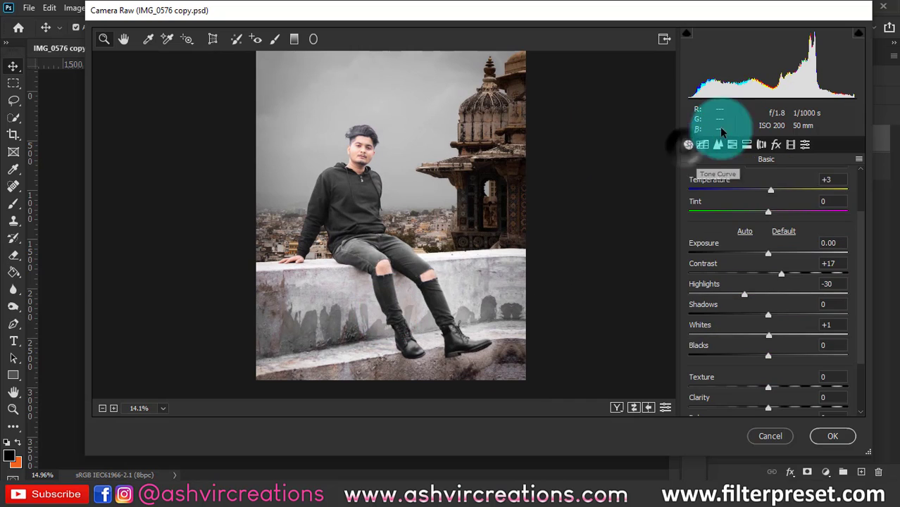
pyautogui.scroll(-3, 848, 205)
pyautogui.click(767, 280)
pyautogui.moveTo(767, 281)
pyautogui.mouseDown()
pyautogui.moveTo(705, 282)
pyautogui.moveTo(761, 284)
pyautogui.mouseUp()
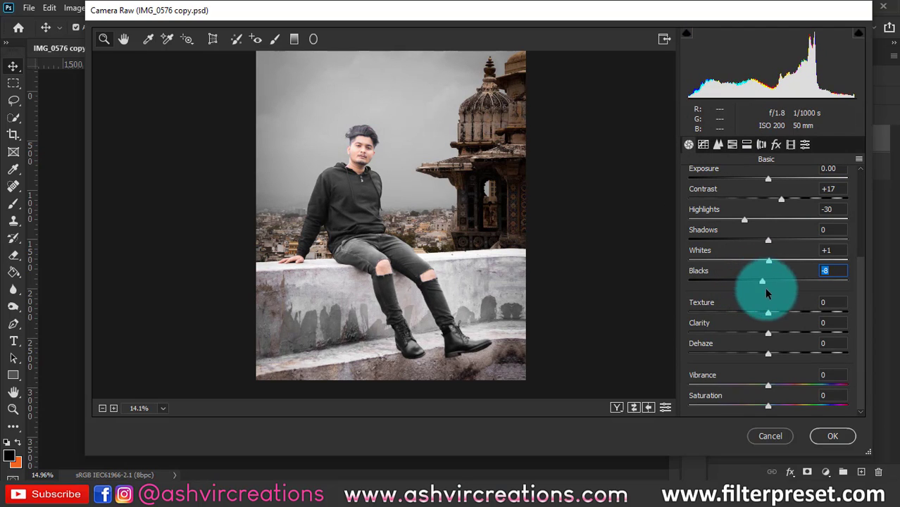
# Try a slight Clarity boost and reset it to 0, and set Vibrance to +10 and Saturation to -10
pyautogui.moveTo(775, 331)
pyautogui.mouseDown()
pyautogui.moveTo(783, 330)
pyautogui.moveTo(776, 335)
pyautogui.mouseUp()
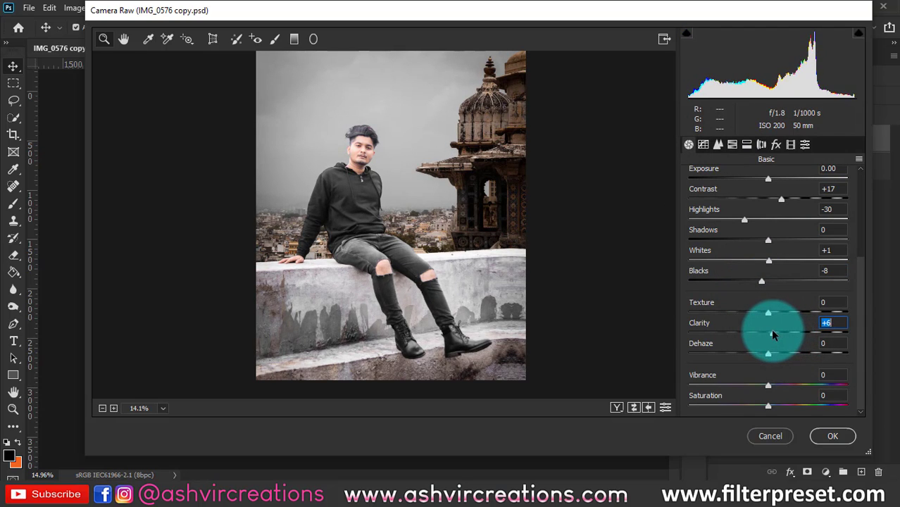
pyautogui.doubleClick(775, 332)
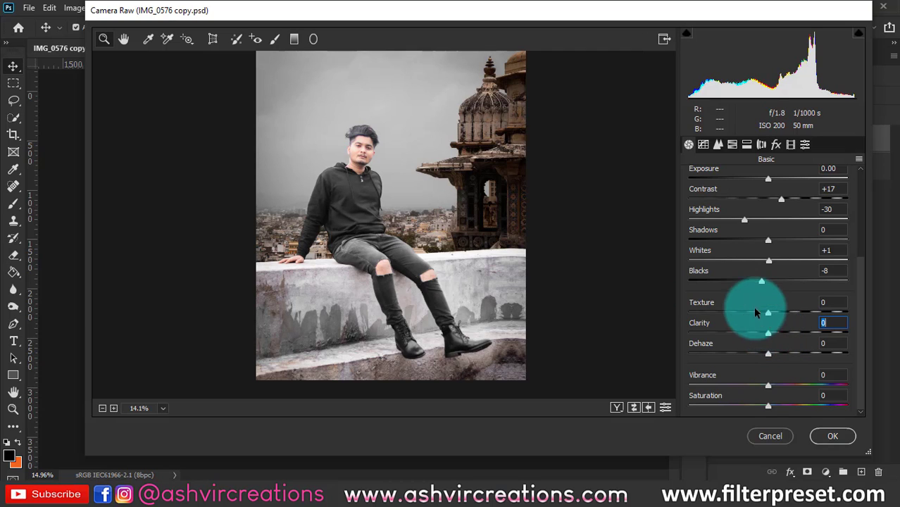
pyautogui.moveTo(772, 382); pyautogui.dragTo(758, 412)
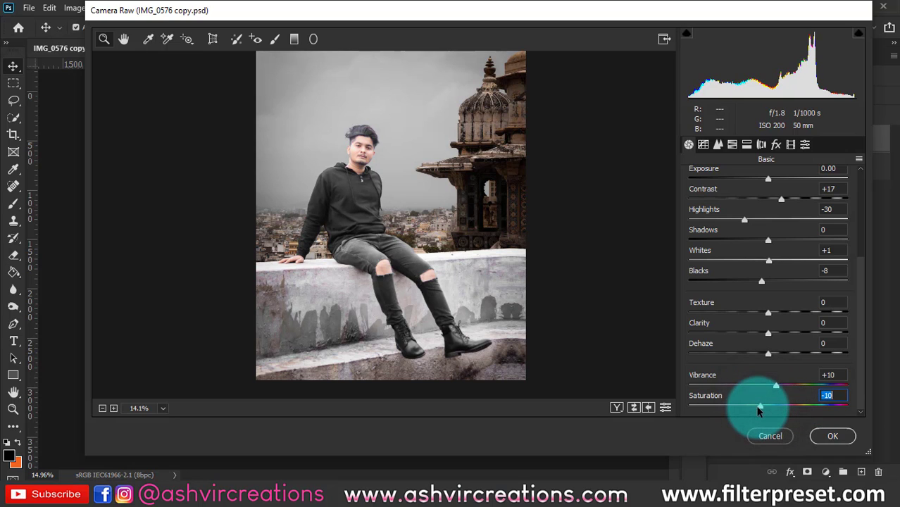
# In the camera calibration, set the Blue Primary saturation to +36 and the Red Primary saturation to +10
pyautogui.click(731, 144)
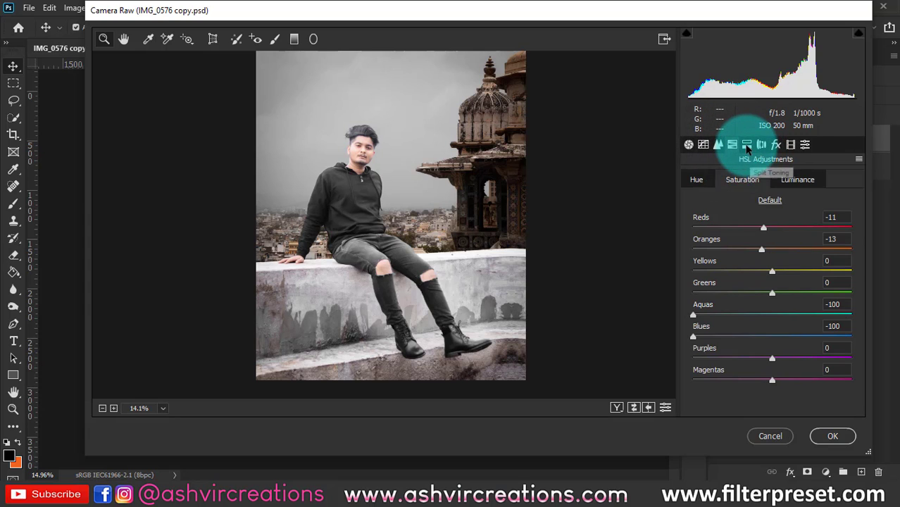
pyautogui.click(747, 145)
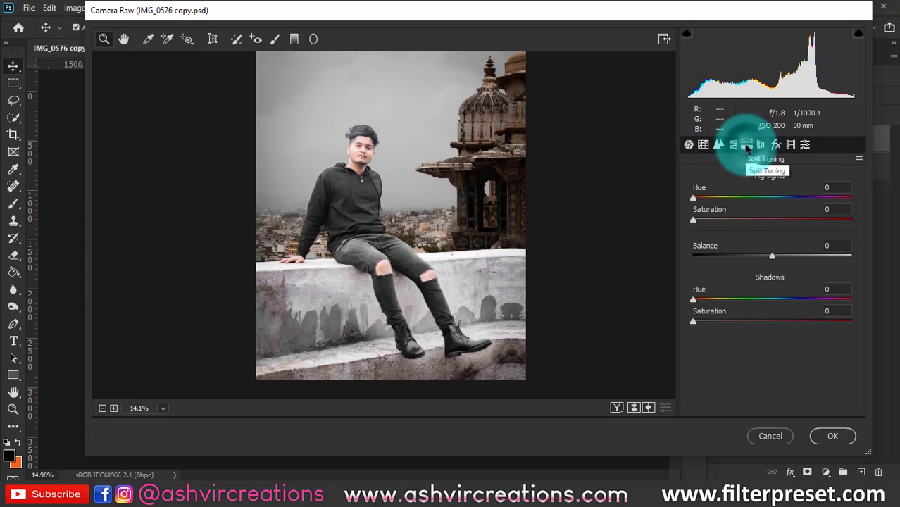
pyautogui.click(790, 145)
pyautogui.moveTo(774, 414); pyautogui.dragTo(796, 414)
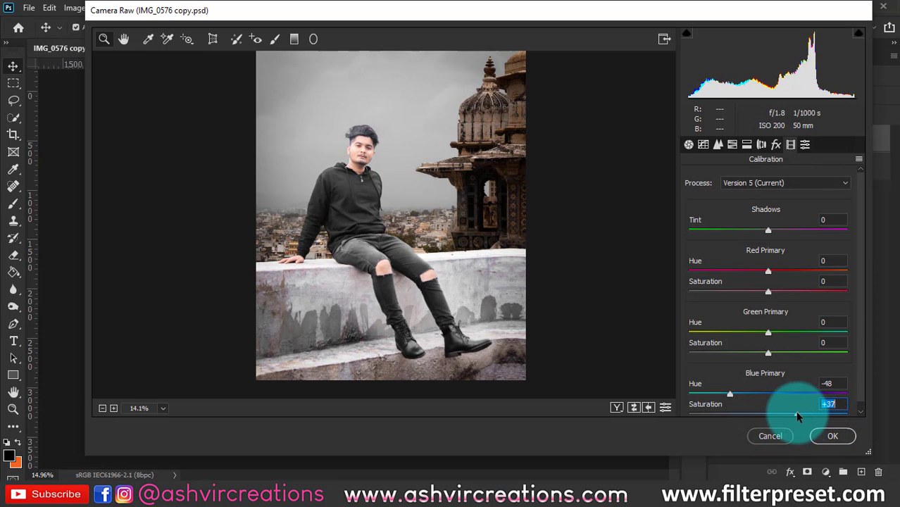
pyautogui.moveTo(825, 295); pyautogui.dragTo(784, 295)
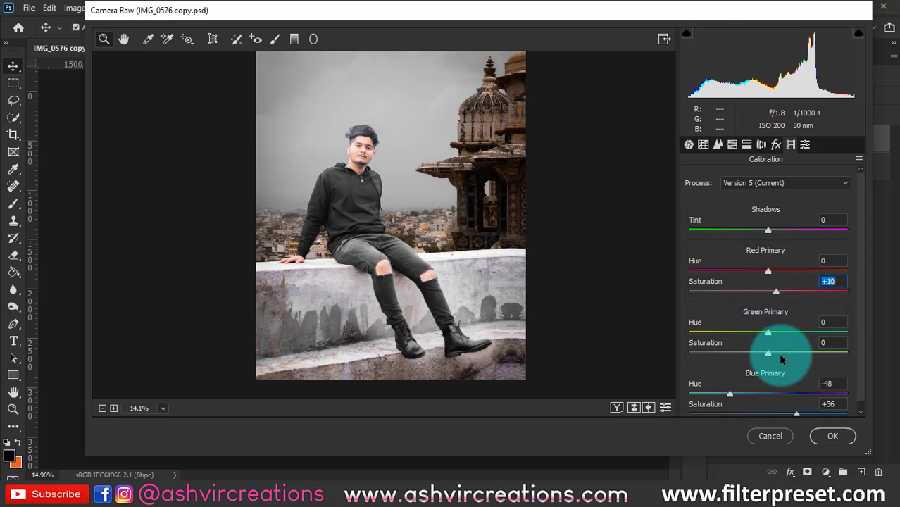
# In the camera calibration, set the Green Primary saturation to +7
pyautogui.moveTo(817, 357); pyautogui.dragTo(772, 355)
pyautogui.click(747, 169)
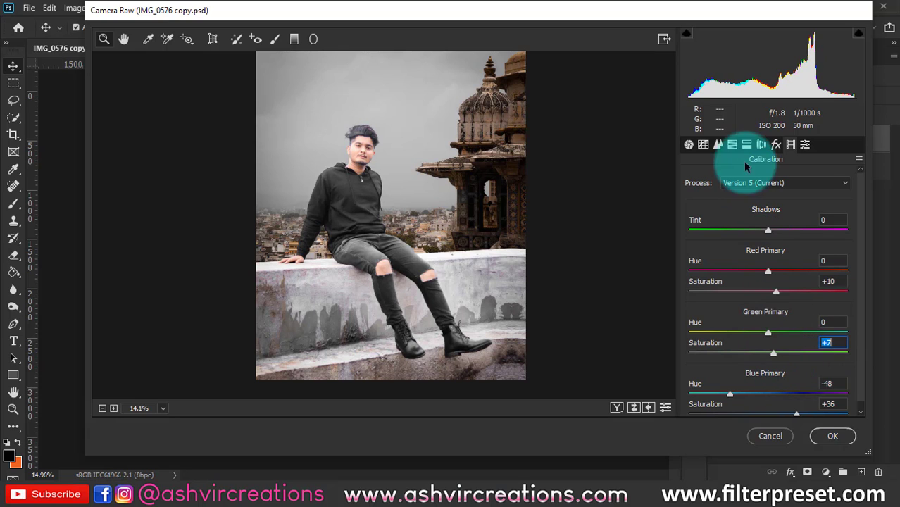
# Apply split toning to the shadows with Hue 206 and Saturation 20
pyautogui.click(742, 145)
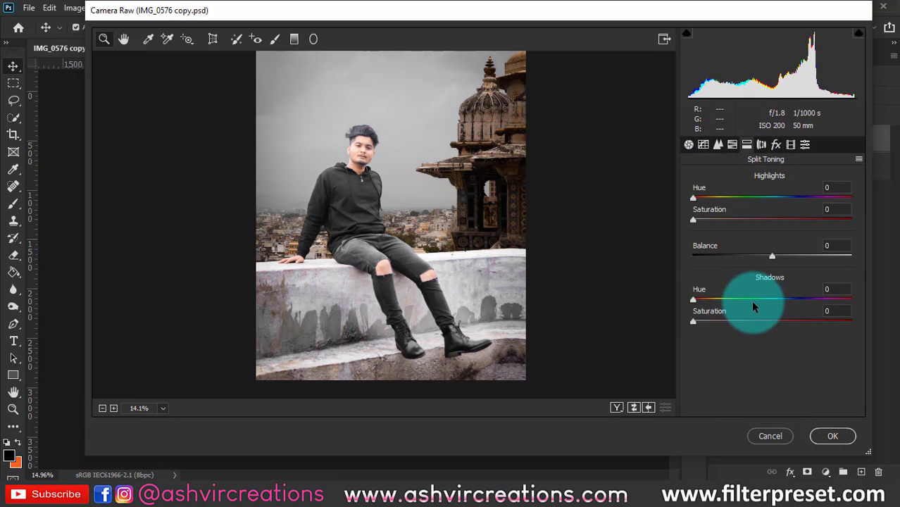
pyautogui.click(732, 321)
pyautogui.moveTo(738, 299); pyautogui.dragTo(787, 301)
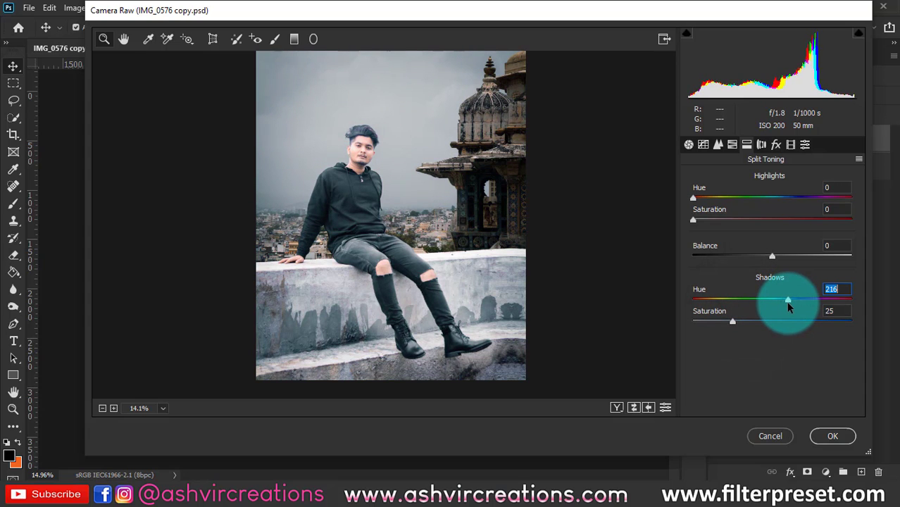
pyautogui.click(736, 321)
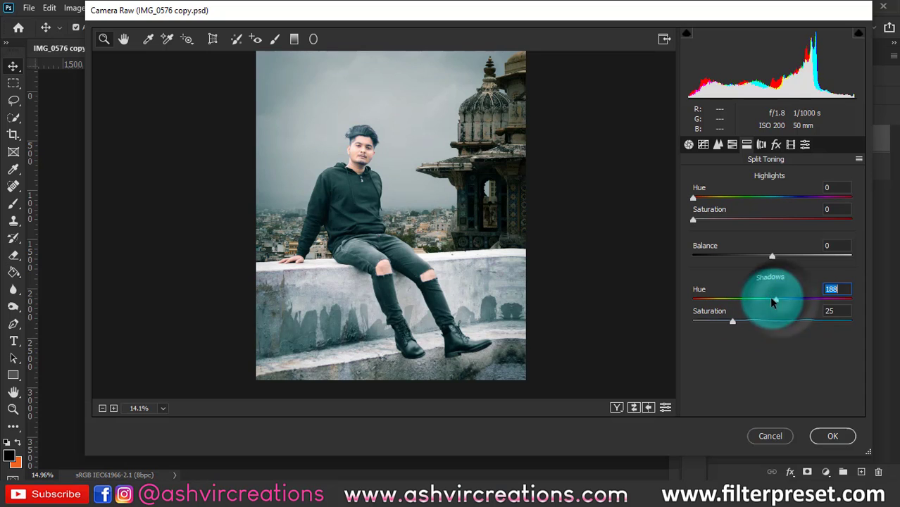
pyautogui.moveTo(775, 301); pyautogui.dragTo(782, 300)
pyautogui.moveTo(732, 320)
pyautogui.mouseDown()
pyautogui.moveTo(756, 320)
pyautogui.moveTo(689, 322)
pyautogui.moveTo(725, 324)
pyautogui.mouseUp()
# Set the HSL saturation of Reds to -15, Oranges to -25, Purples to -75 and Magentas to -29
pyautogui.scroll(-5, 387, 267)
pyautogui.click(378, 239)
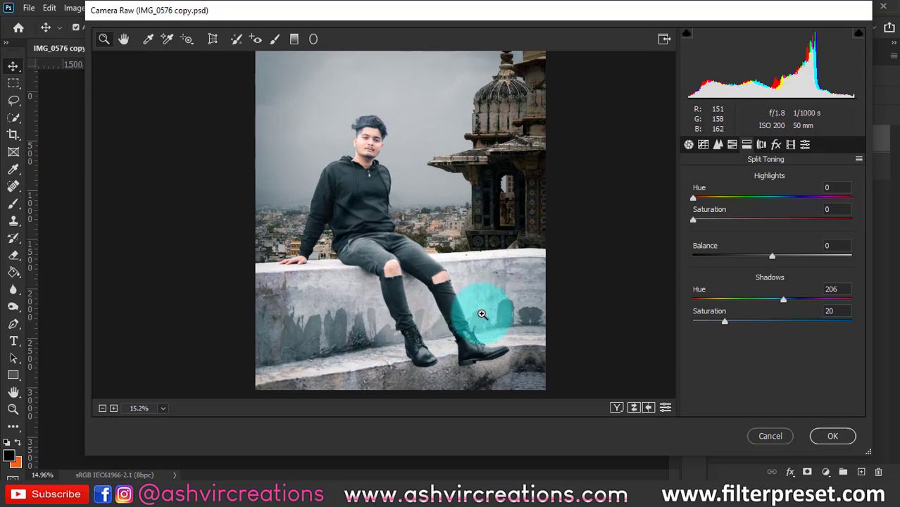
pyautogui.click(375, 251)
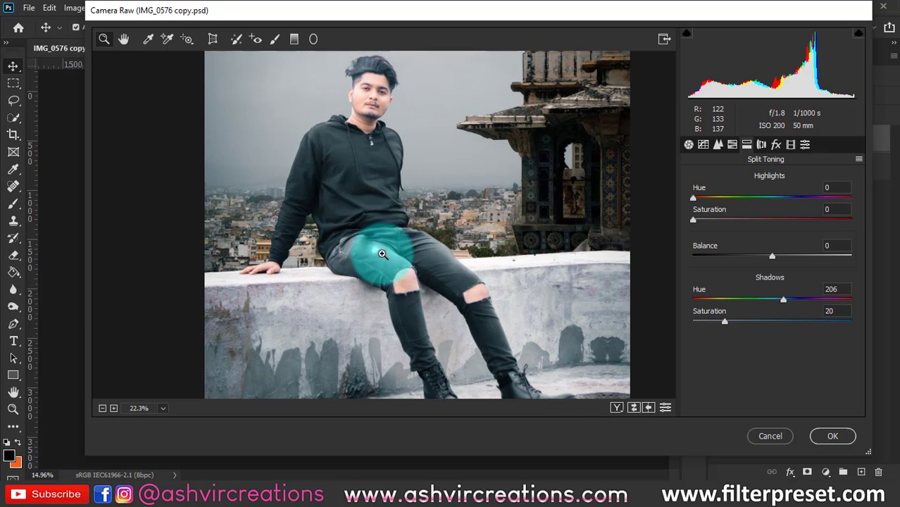
pyautogui.click(732, 145)
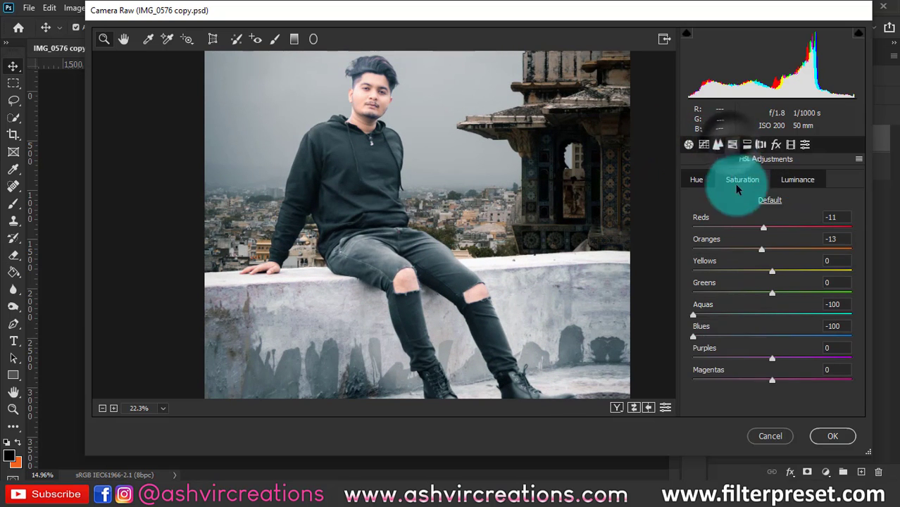
pyautogui.moveTo(741, 229); pyautogui.dragTo(752, 250)
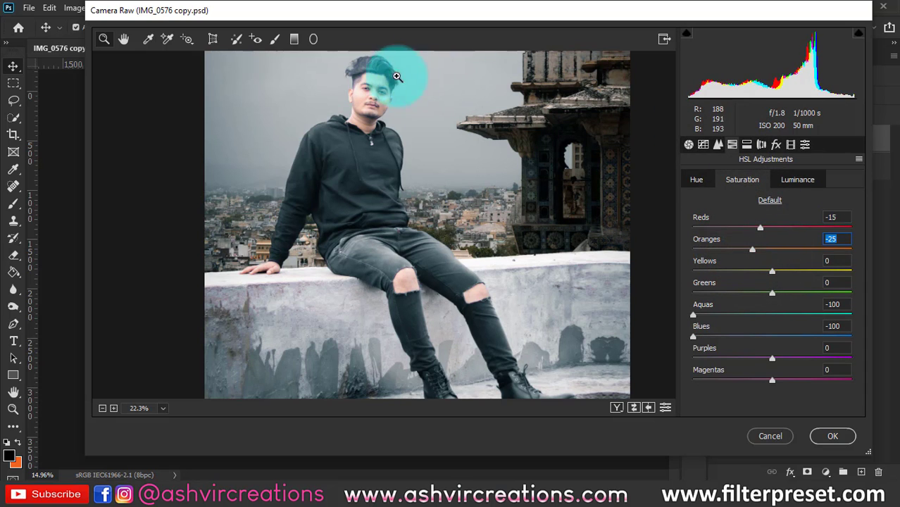
pyautogui.click(406, 76)
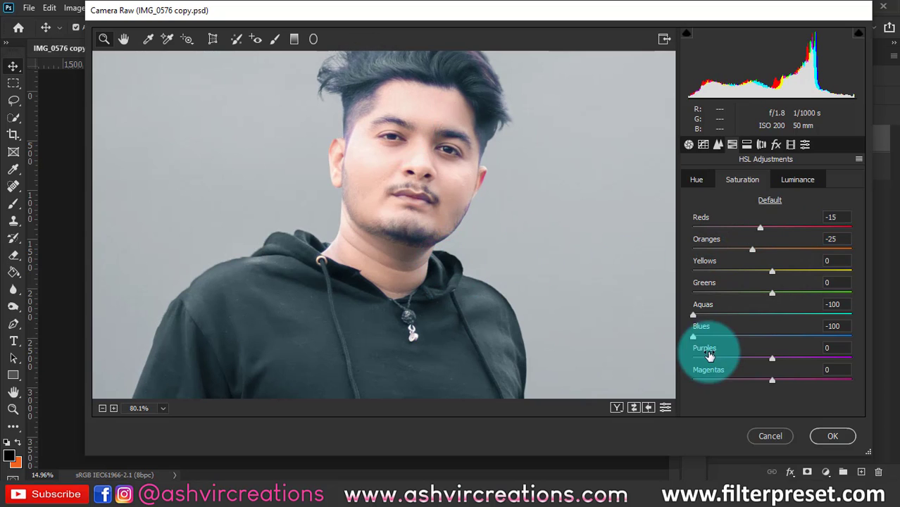
pyautogui.moveTo(737, 357)
pyautogui.mouseDown()
pyautogui.moveTo(611, 354)
pyautogui.moveTo(708, 357)
pyautogui.moveTo(749, 381)
pyautogui.moveTo(889, 367)
pyautogui.moveTo(658, 369)
pyautogui.moveTo(747, 372)
pyautogui.mouseUp()
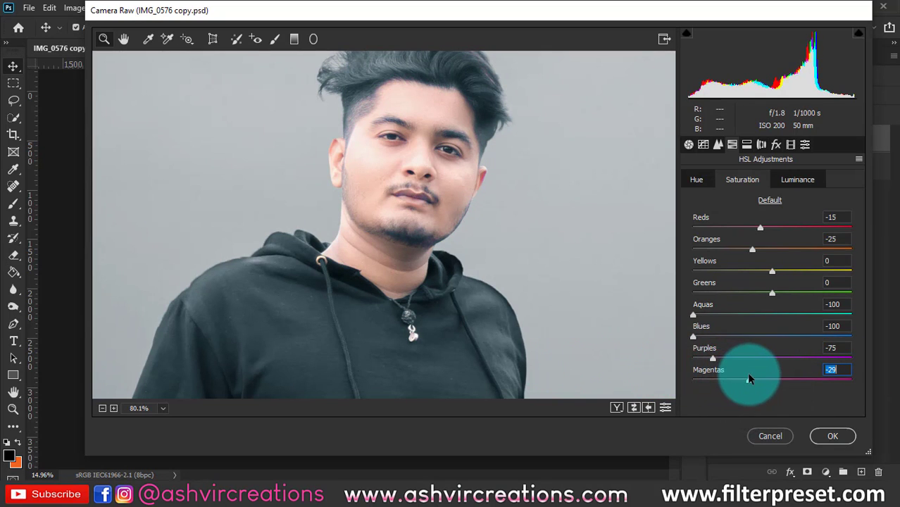
# Darken the composite slightly by setting the basic Exposure to -0.20
pyautogui.click(697, 179)
pyautogui.moveTo(438, 340); pyautogui.dragTo(365, 307)
pyautogui.moveTo(405, 362); pyautogui.dragTo(393, 296)
pyautogui.moveTo(357, 190); pyautogui.dragTo(345, 177)
pyautogui.moveTo(412, 278); pyautogui.dragTo(414, 279)
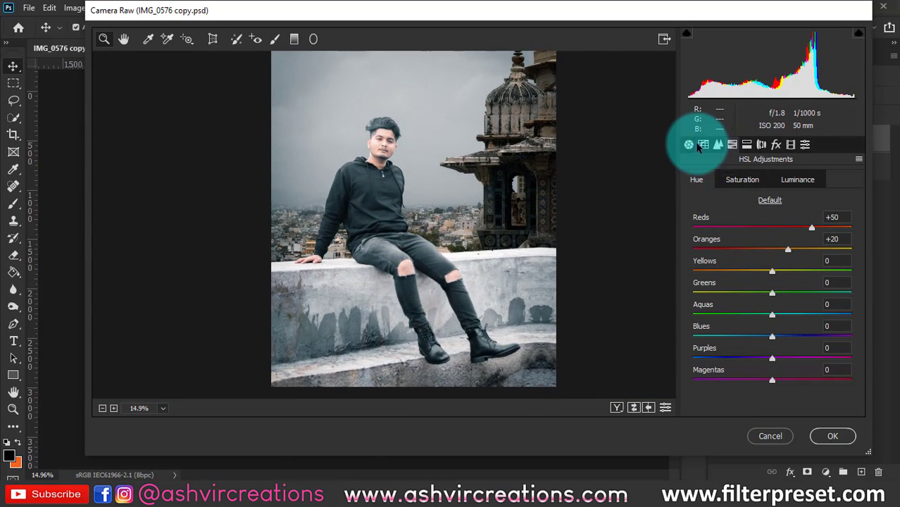
pyautogui.click(689, 145)
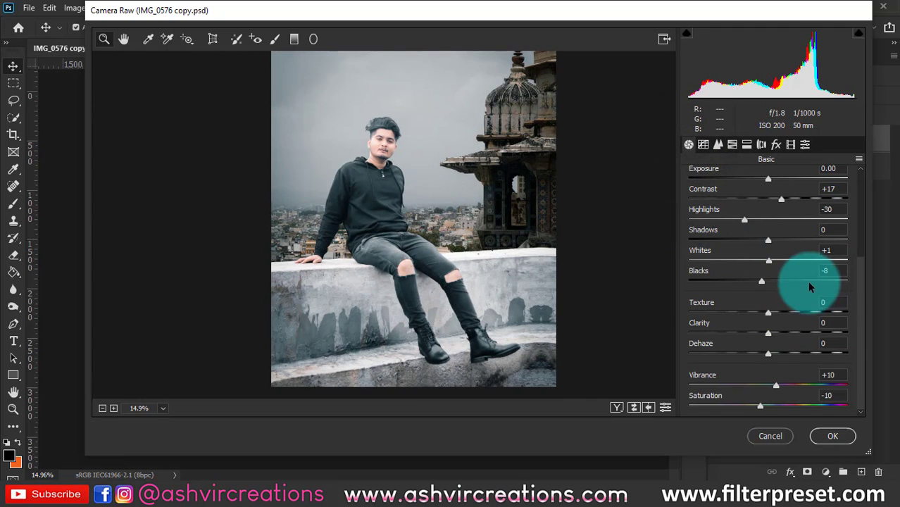
pyautogui.scroll(3, 752, 209)
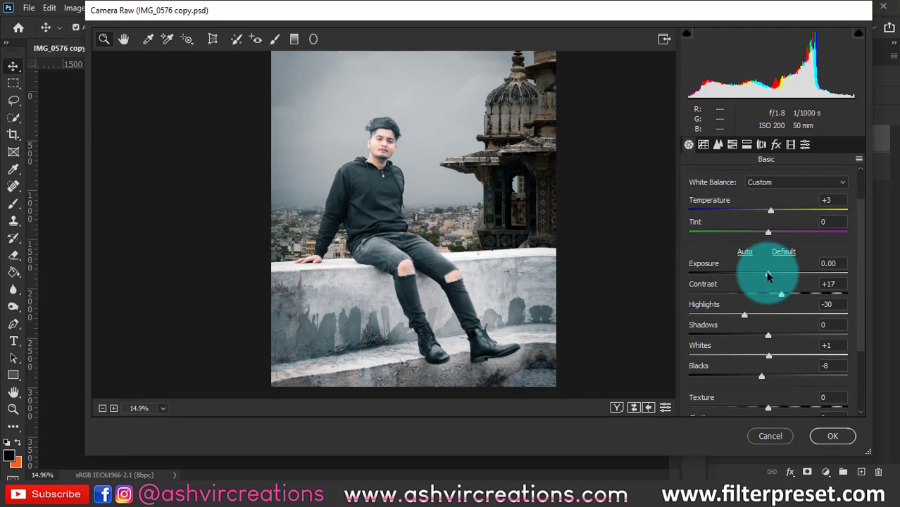
pyautogui.moveTo(766, 274)
pyautogui.mouseDown()
pyautogui.moveTo(740, 274)
pyautogui.moveTo(765, 280)
pyautogui.mouseUp()
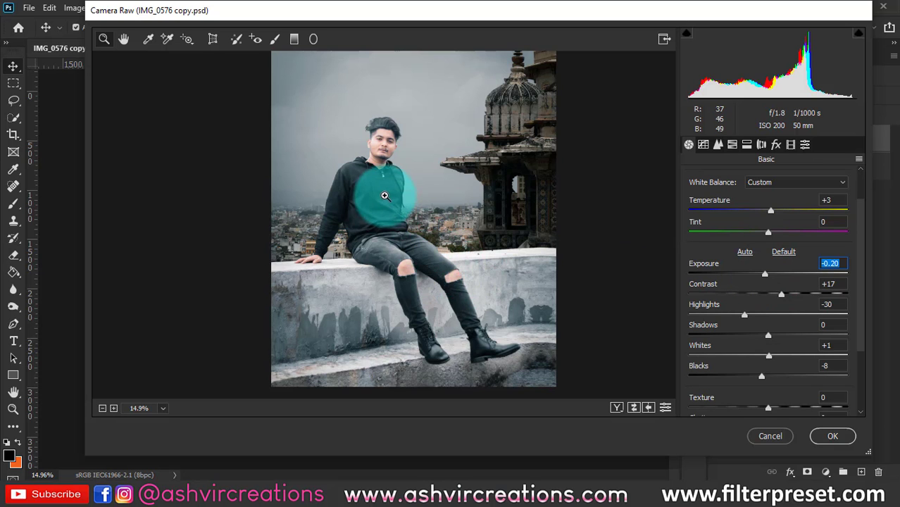
# Set the basic Highlights to -57 and Whites to -18 to soften the bright areas on the face
pyautogui.moveTo(384, 194); pyautogui.dragTo(407, 229)
pyautogui.moveTo(363, 104); pyautogui.dragTo(371, 121)
pyautogui.moveTo(435, 326); pyautogui.dragTo(721, 310)
pyautogui.moveTo(345, 135); pyautogui.dragTo(406, 240)
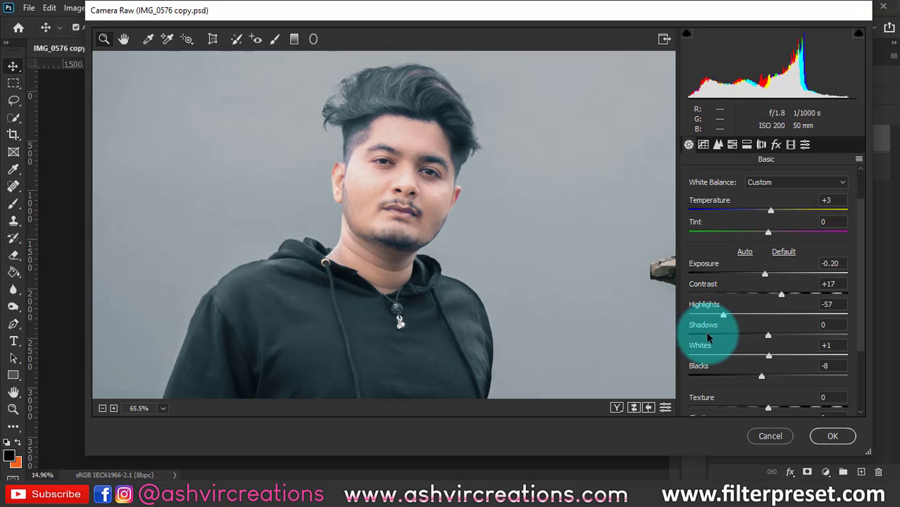
pyautogui.moveTo(726, 318)
pyautogui.mouseDown()
pyautogui.moveTo(760, 314)
pyautogui.moveTo(680, 314)
pyautogui.moveTo(764, 319)
pyautogui.moveTo(673, 321)
pyautogui.moveTo(721, 326)
pyautogui.moveTo(743, 318)
pyautogui.moveTo(725, 318)
pyautogui.mouseUp()
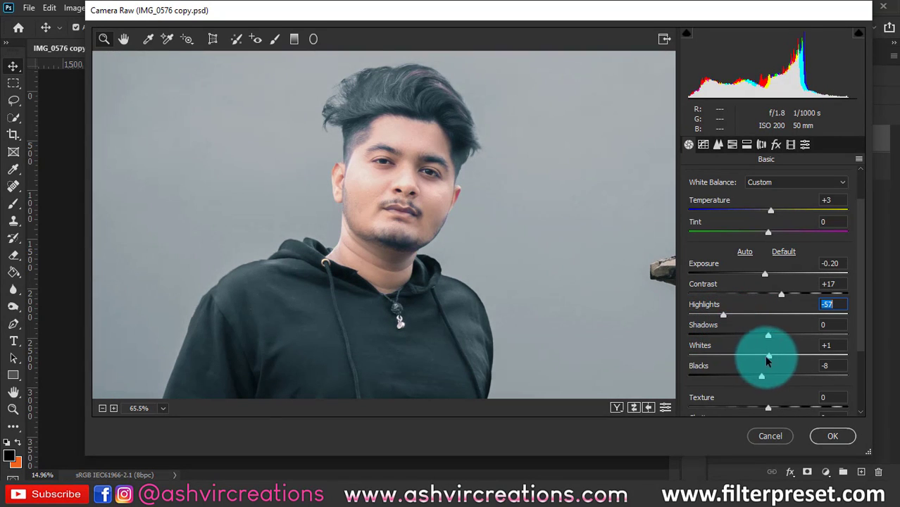
pyautogui.moveTo(757, 361)
pyautogui.mouseDown()
pyautogui.moveTo(718, 353)
pyautogui.moveTo(761, 359)
pyautogui.moveTo(752, 356)
pyautogui.mouseUp()
# Remove the remaining purple tint by setting the HSL saturation of Purples and Magentas to -100
pyautogui.hotkey('ctrl', '0')
pyautogui.moveTo(395, 301); pyautogui.dragTo(422, 311)
pyautogui.scroll(-3, 777, 371)
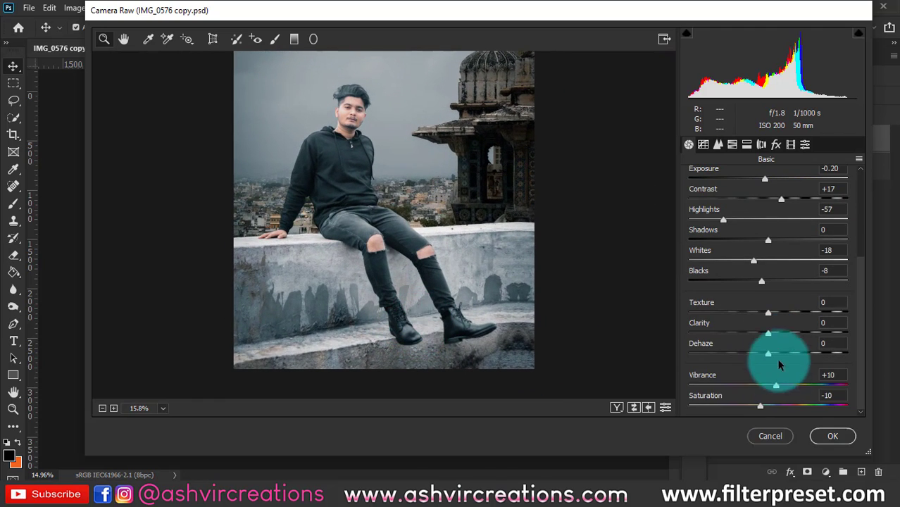
pyautogui.moveTo(354, 131); pyautogui.dragTo(360, 128)
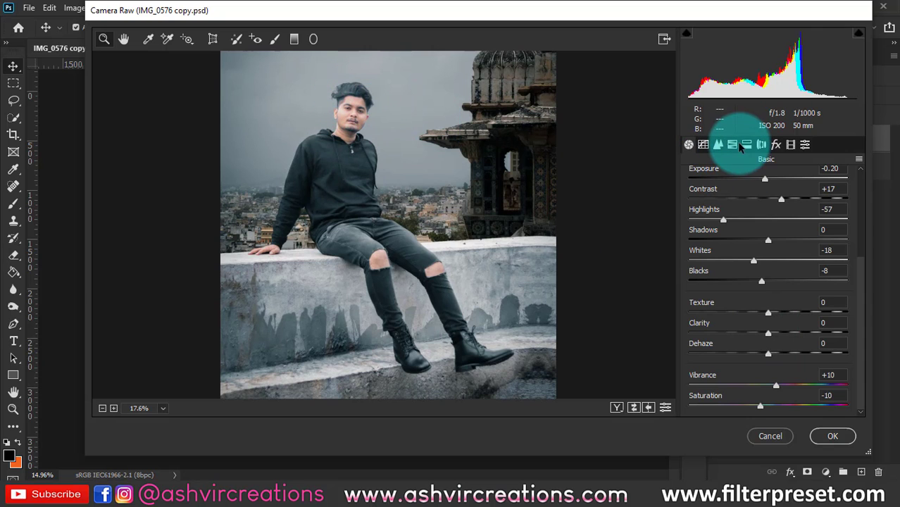
pyautogui.moveTo(351, 111); pyautogui.dragTo(356, 114)
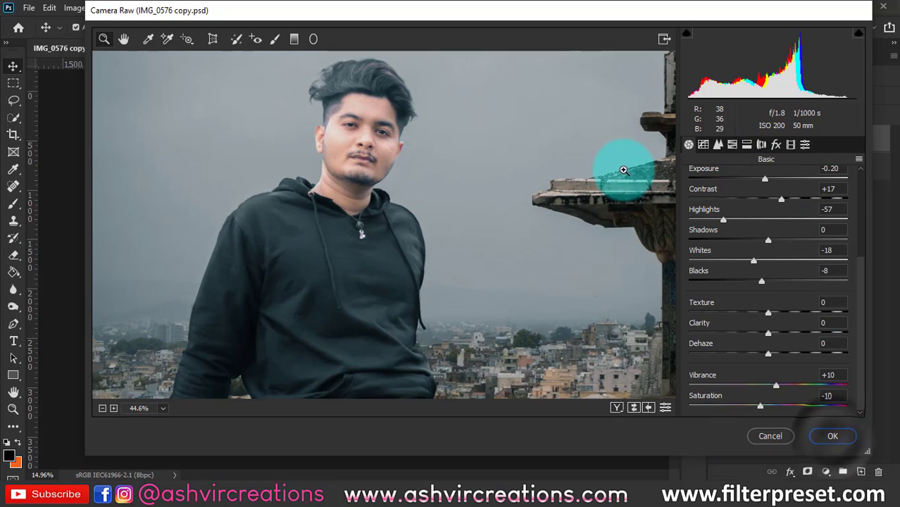
pyautogui.click(732, 144)
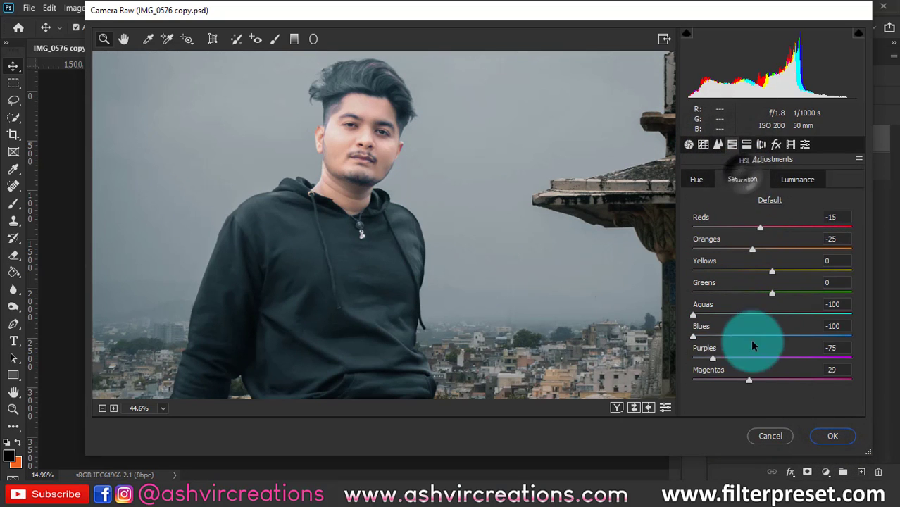
pyautogui.moveTo(814, 357); pyautogui.dragTo(700, 356)
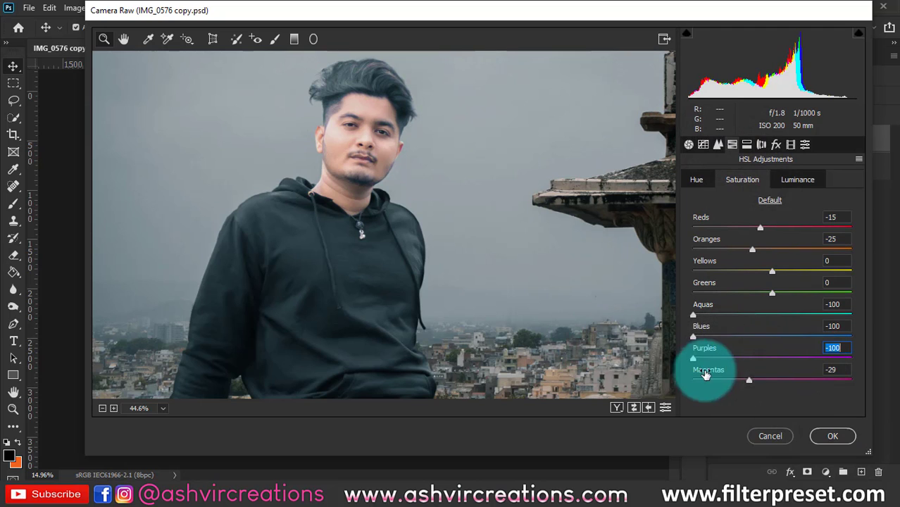
pyautogui.moveTo(739, 380); pyautogui.dragTo(533, 373)
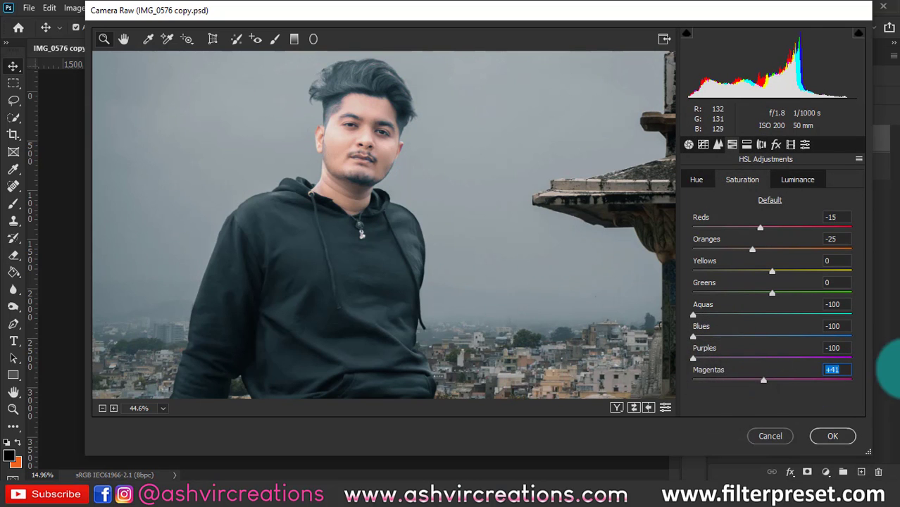
# Check the face and the whole composite in the preview, and apply the Camera Raw grading
pyautogui.click(352, 145)
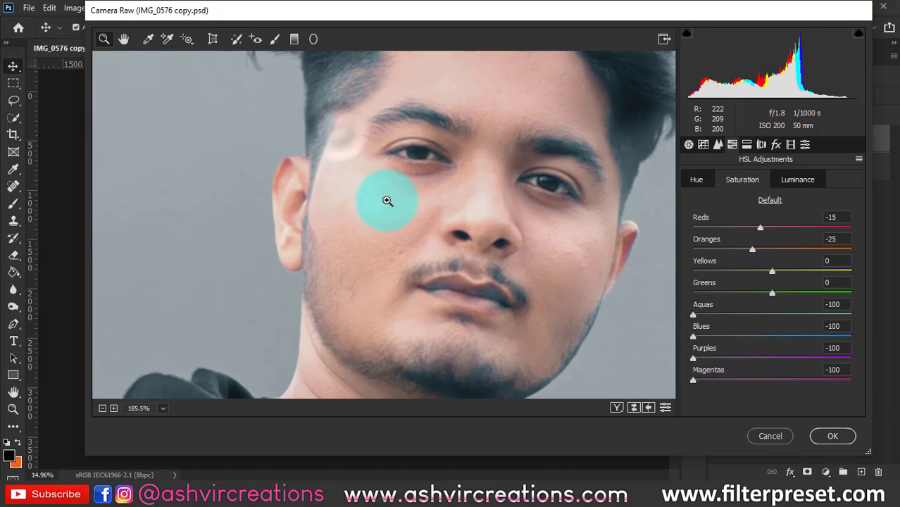
pyautogui.moveTo(489, 341); pyautogui.dragTo(425, 342)
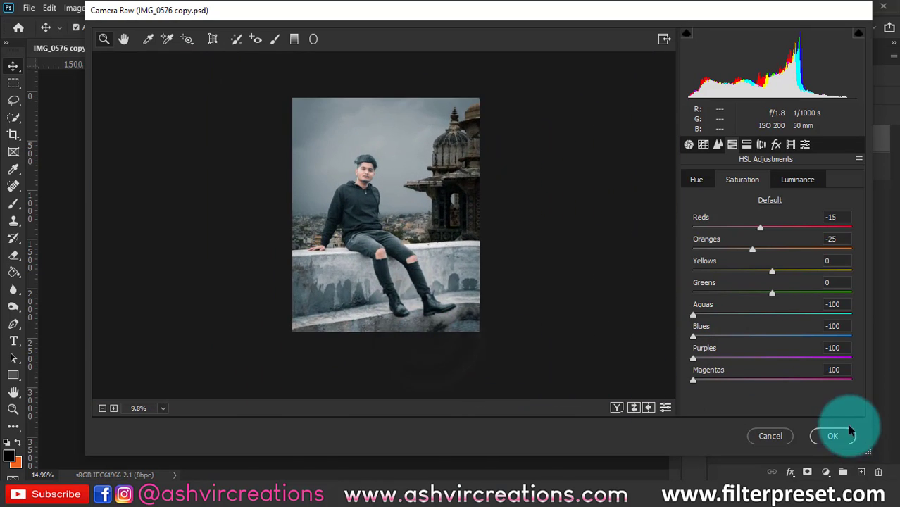
pyautogui.click(830, 437)
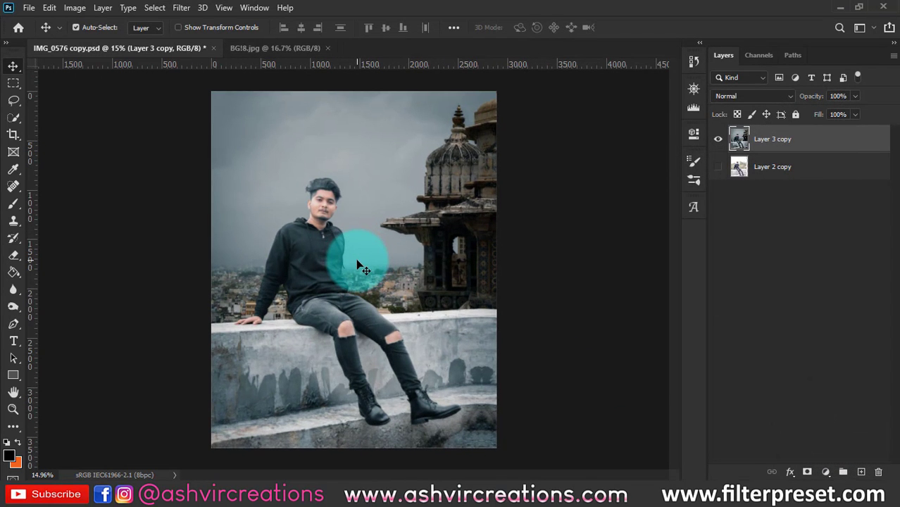
# Duplicate Layer 3 copy as a layer named dodge and set its blend mode to Screen
pyautogui.rightClick(829, 138)
pyautogui.click(718, 73)
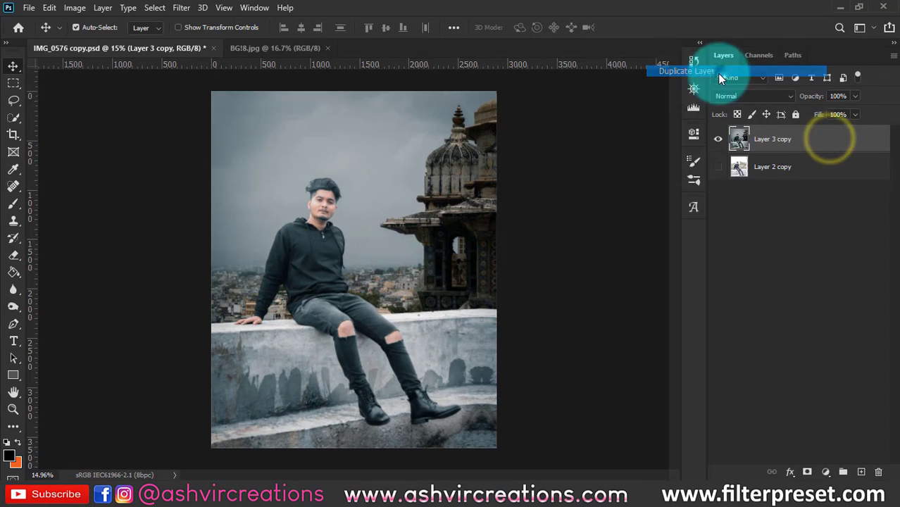
pyautogui.click(576, 123)
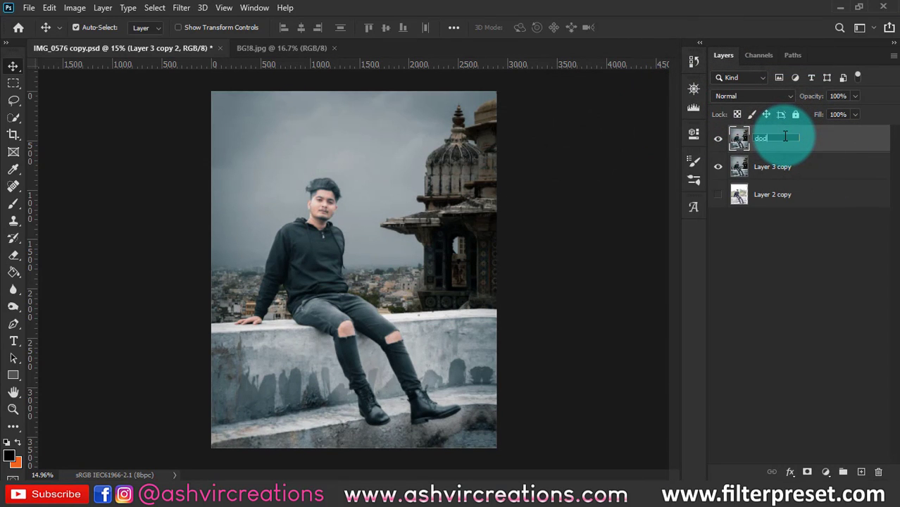
pyautogui.click(763, 103)
pyautogui.click(732, 205)
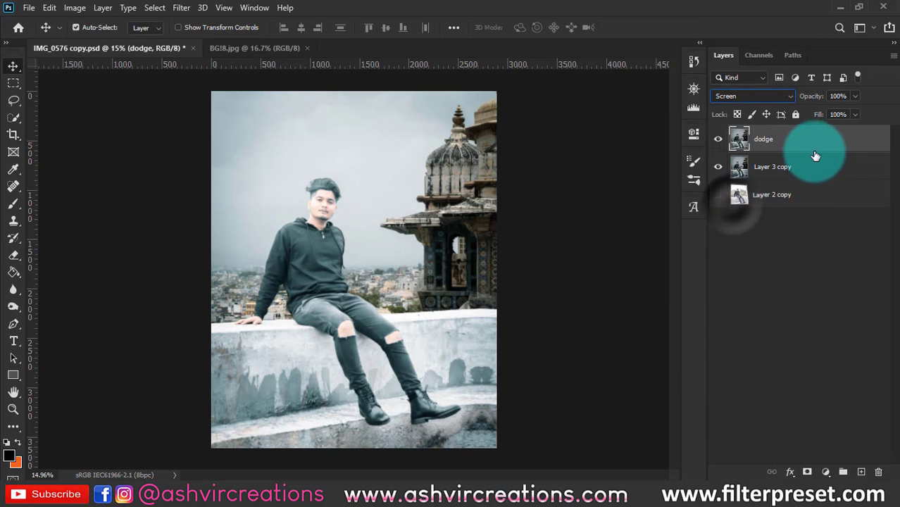
# Restrict the dodge layer to the bright areas by raising the Underlying Layer black point in its Blend If settings
pyautogui.rightClick(812, 159)
pyautogui.click(698, 18)
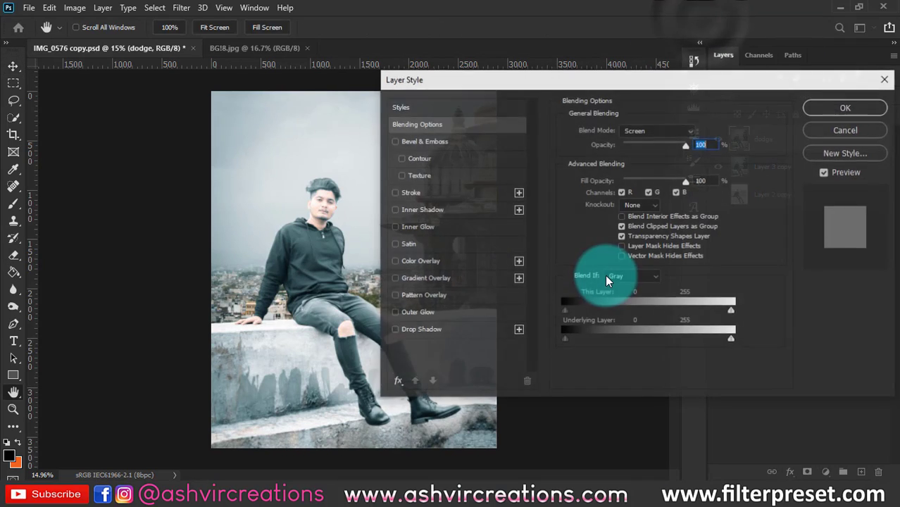
pyautogui.moveTo(565, 338); pyautogui.dragTo(708, 340)
pyautogui.click(844, 109)
# Duplicate Layer 3 copy above the dodge layer as burn and set its blend mode to Multiply
pyautogui.click(791, 165)
pyautogui.rightClick(791, 166)
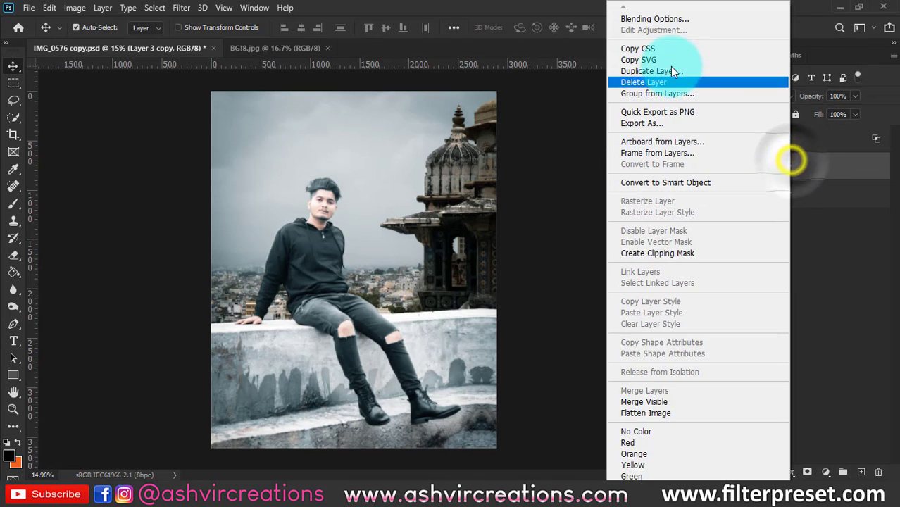
pyautogui.click(668, 72)
pyautogui.click(559, 126)
pyautogui.moveTo(760, 166); pyautogui.dragTo(768, 141)
pyautogui.doubleClick(769, 139)
pyautogui.write('B')
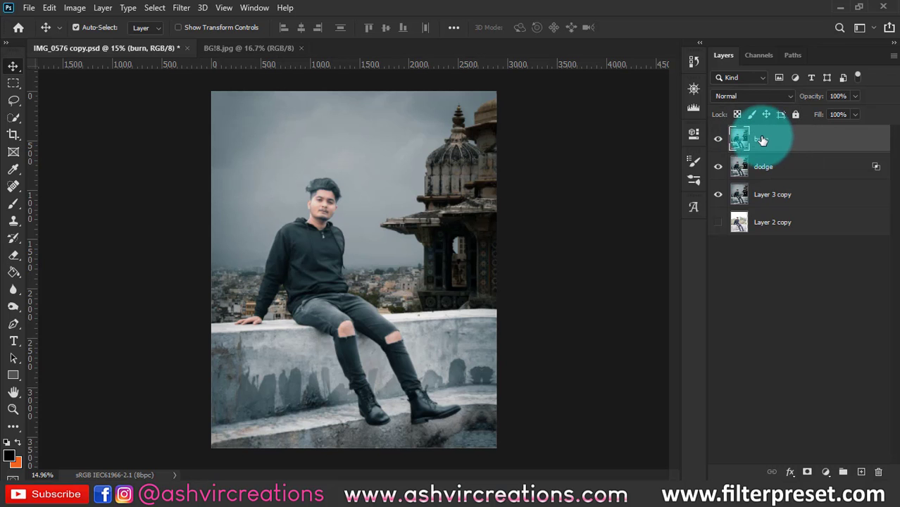
pyautogui.click(736, 97)
pyautogui.click(730, 148)
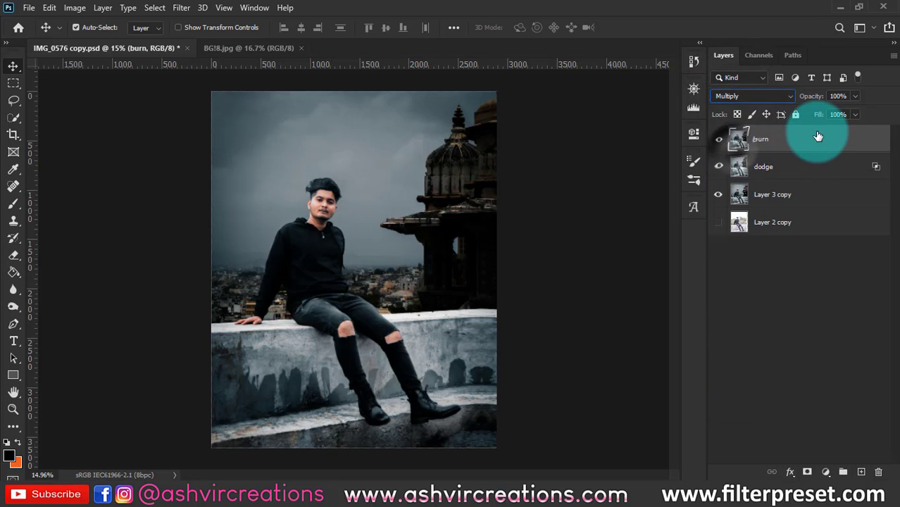
# In the burn layer's Blend If settings, split the Underlying Layer white point to 101 / 255
pyautogui.rightClick(816, 132)
pyautogui.click(721, 21)
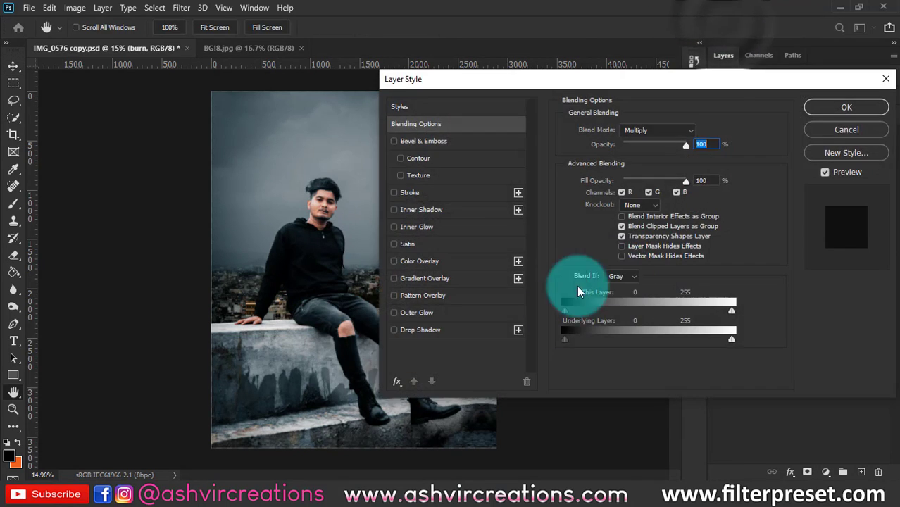
pyautogui.click(734, 342)
pyautogui.moveTo(732, 342); pyautogui.dragTo(596, 341)
pyautogui.moveTo(669, 340); pyautogui.dragTo(628, 340)
# Check the burn effect on the man's face and set the split Underlying Layer white point to 32 / 255
pyautogui.hotkey('ctrl', '+')
pyautogui.hotkey('ctrl', '+')
pyautogui.hotkey('ctrl', '+')
pyautogui.hotkey('ctrl', '+')
pyautogui.hotkey('ctrl', '+')
pyautogui.moveTo(213, 177); pyautogui.dragTo(219, 428)
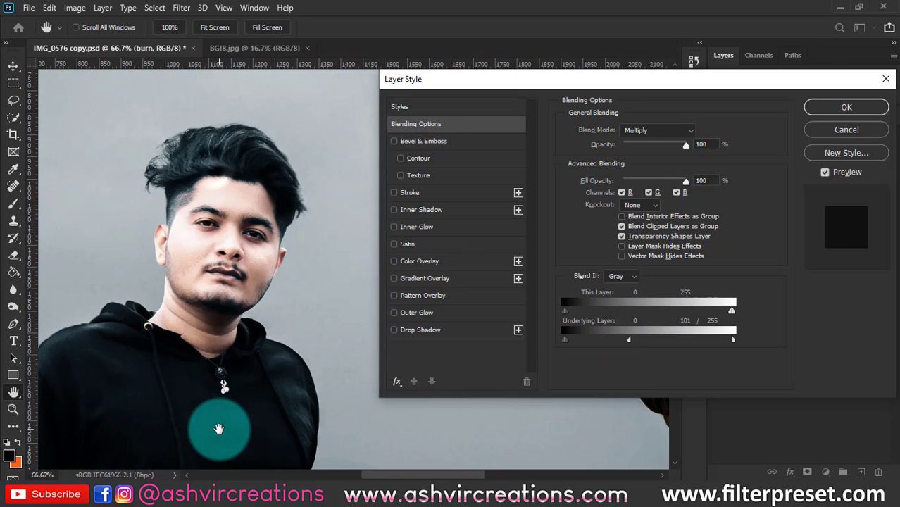
pyautogui.click(610, 324)
pyautogui.moveTo(634, 343); pyautogui.dragTo(590, 347)
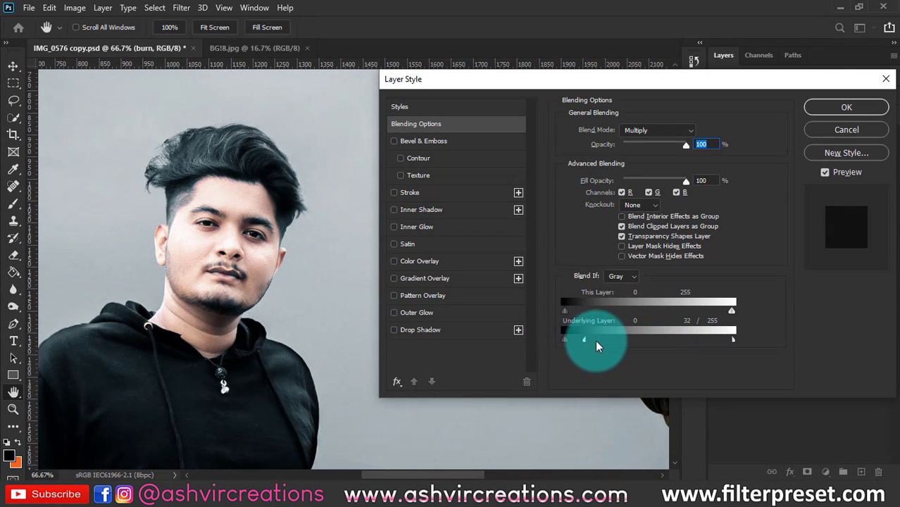
# Accept the burn layer's Blend If settings and group the burn and dodge layers together
pyautogui.moveTo(732, 340); pyautogui.dragTo(783, 340)
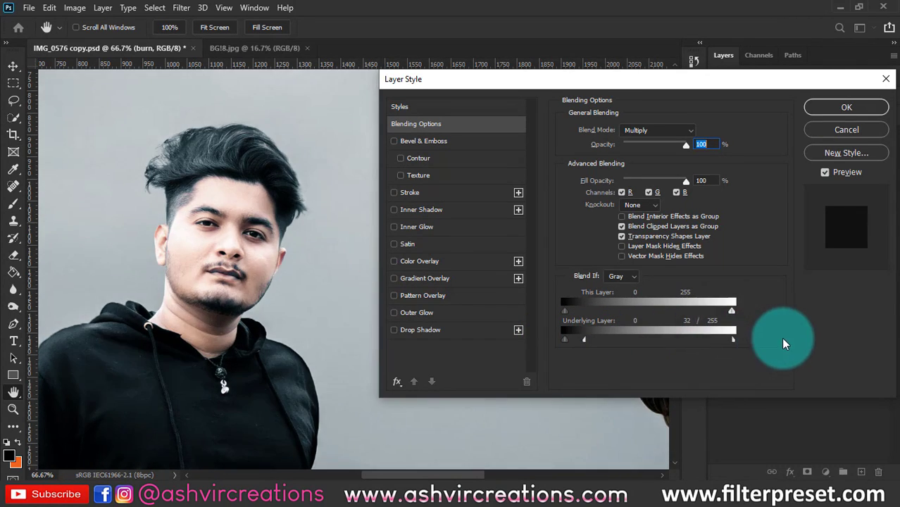
pyautogui.click(845, 110)
pyautogui.keyDown('shift'); pyautogui.click(788, 172); pyautogui.keyUp('shift')
pyautogui.hotkey('ctrl', 'g')
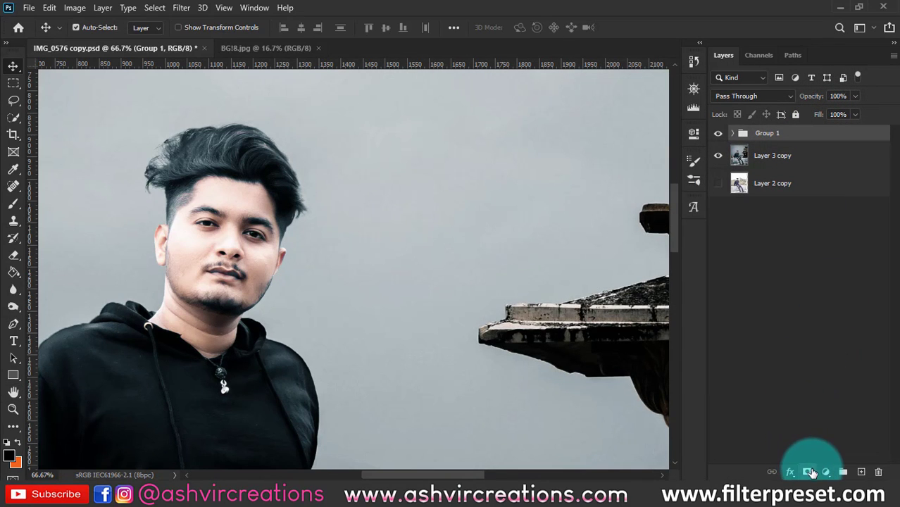
# Add a mask to Group 1 and fill it using Apply Image with Layer 3 copy's RGB channel and Multiply blending
pyautogui.click(809, 472)
pyautogui.click(74, 7)
pyautogui.click(113, 201)
pyautogui.click(394, 145)
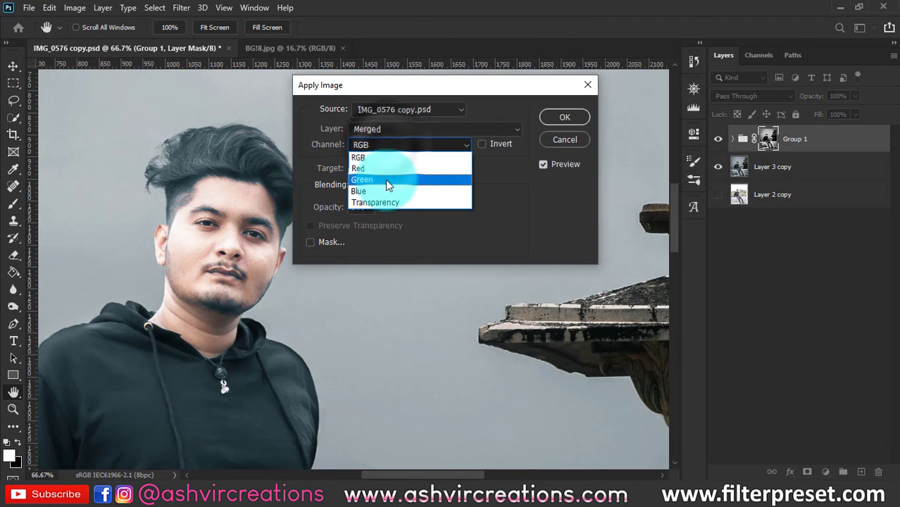
pyautogui.click(373, 127)
pyautogui.click(371, 128)
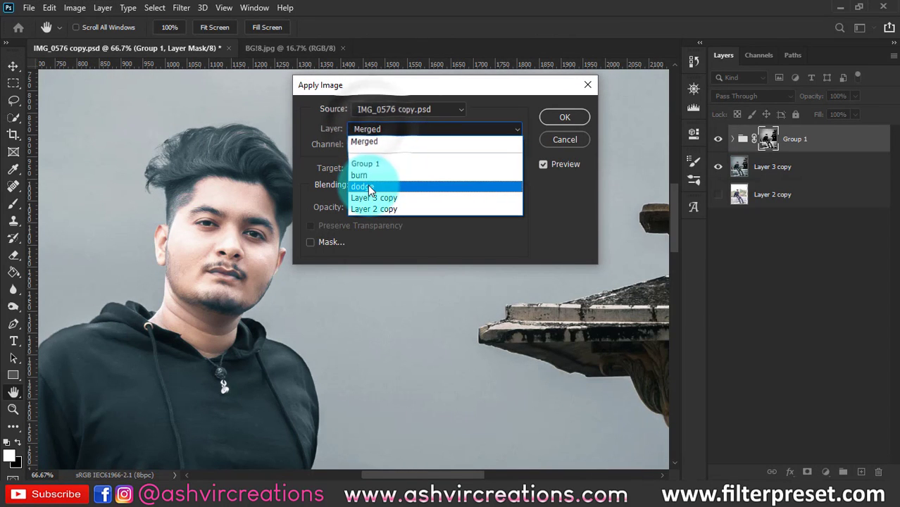
pyautogui.click(379, 196)
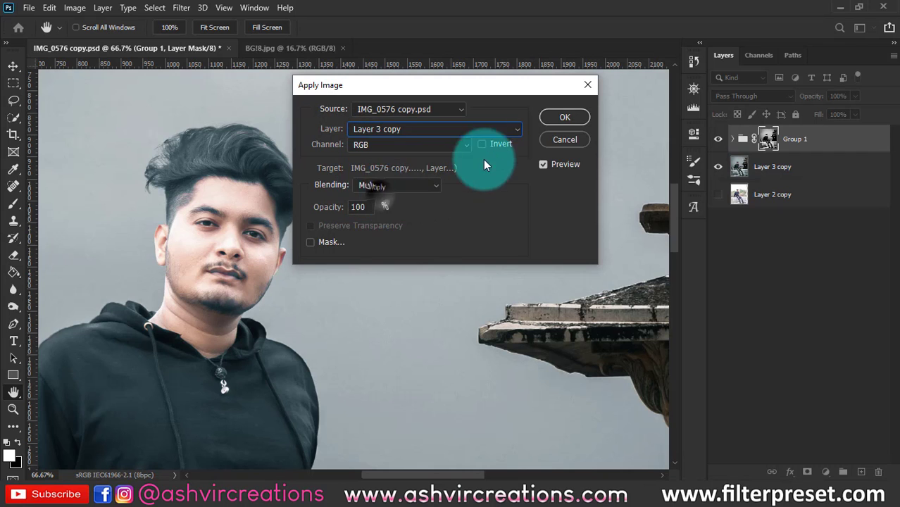
pyautogui.click(561, 117)
# Compare the portrait with and without the masked dodge-and-burn group, in full view and close up on the face
pyautogui.press('v')
pyautogui.scroll(-5, 282, 188)
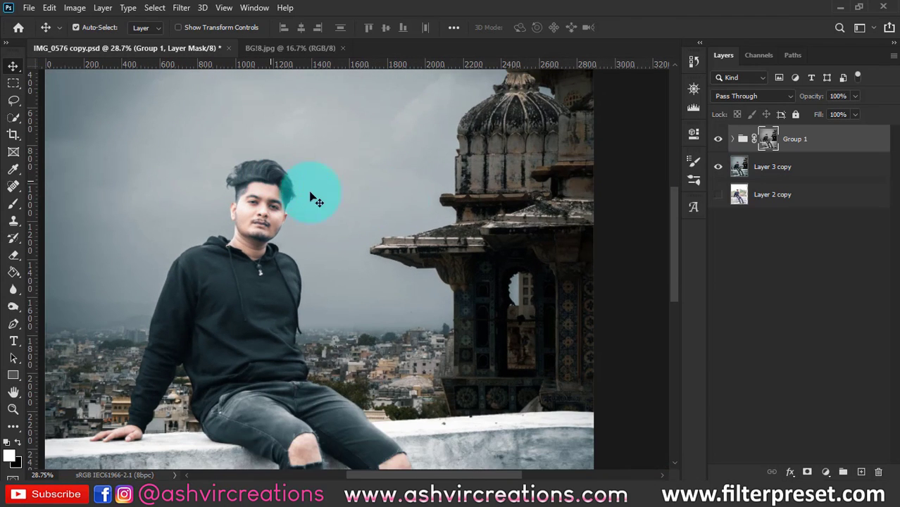
pyautogui.click(717, 139)
pyautogui.click(718, 139)
pyautogui.click(718, 139)
pyautogui.click(717, 138)
pyautogui.scroll(-2, 310, 177)
pyautogui.scroll(-2, 310, 177)
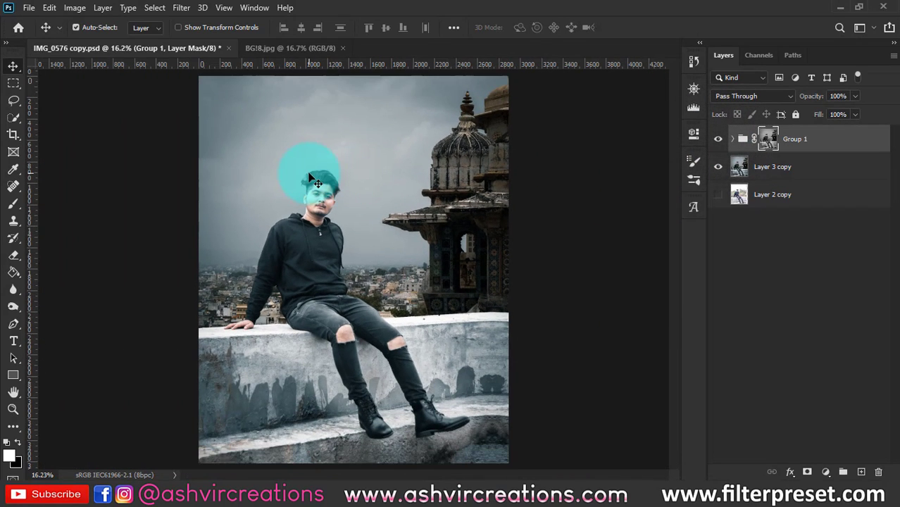
pyautogui.scroll(1, 310, 177)
pyautogui.click(718, 139)
pyautogui.click(718, 139)
pyautogui.click(718, 139)
pyautogui.click(717, 139)
pyautogui.click(718, 138)
pyautogui.scroll(3, 337, 216)
pyautogui.scroll(4, 336, 216)
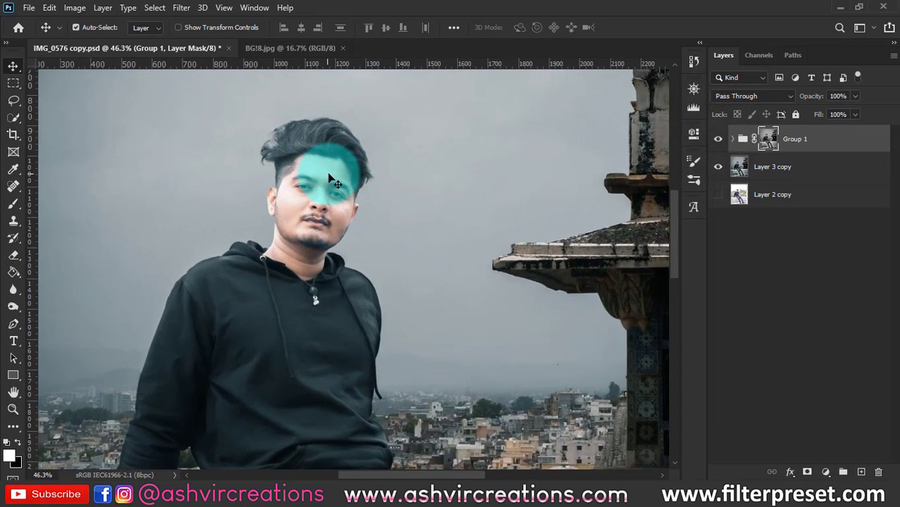
pyautogui.click(718, 139)
pyautogui.click(719, 140)
pyautogui.click(720, 140)
pyautogui.click(719, 140)
pyautogui.scroll(4, 444, 239)
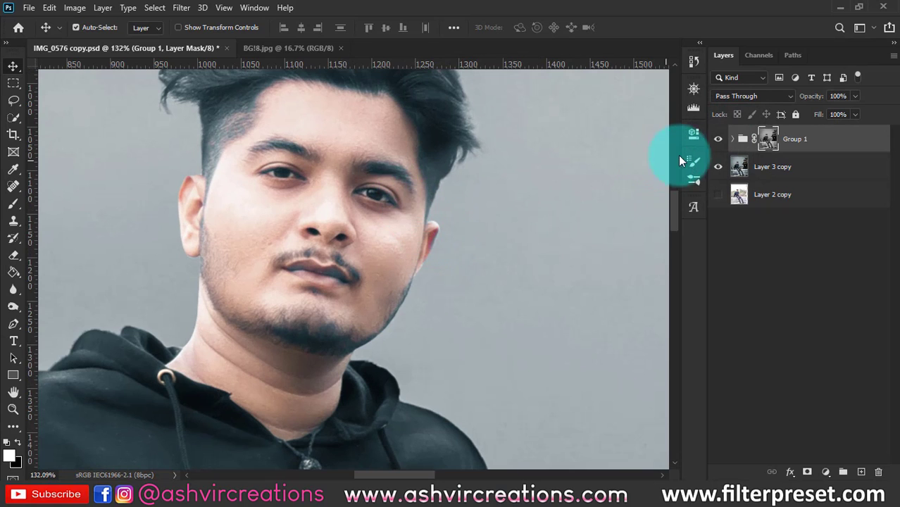
pyautogui.click(720, 140)
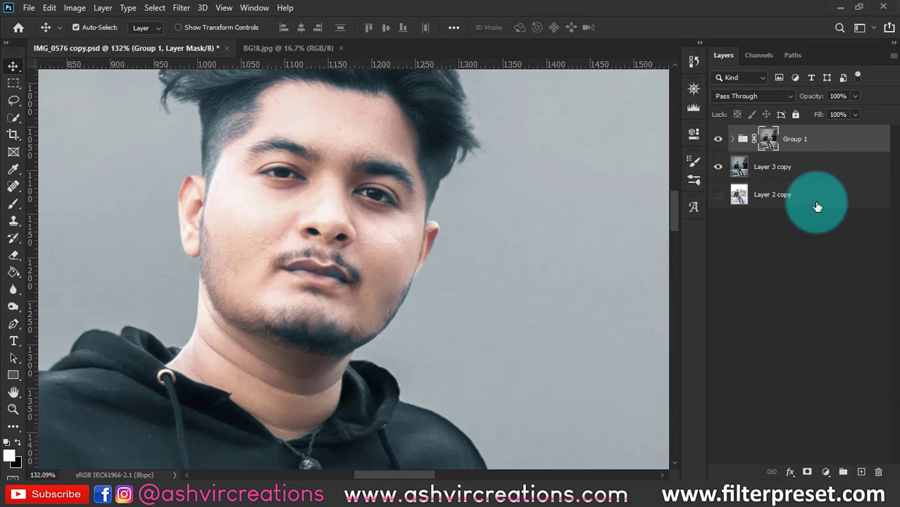
# Merge Group 1 and Layer 3 copy into a single layer
pyautogui.keyDown('shift'); pyautogui.click(793, 171); pyautogui.keyUp('shift')
pyautogui.rightClick(794, 170)
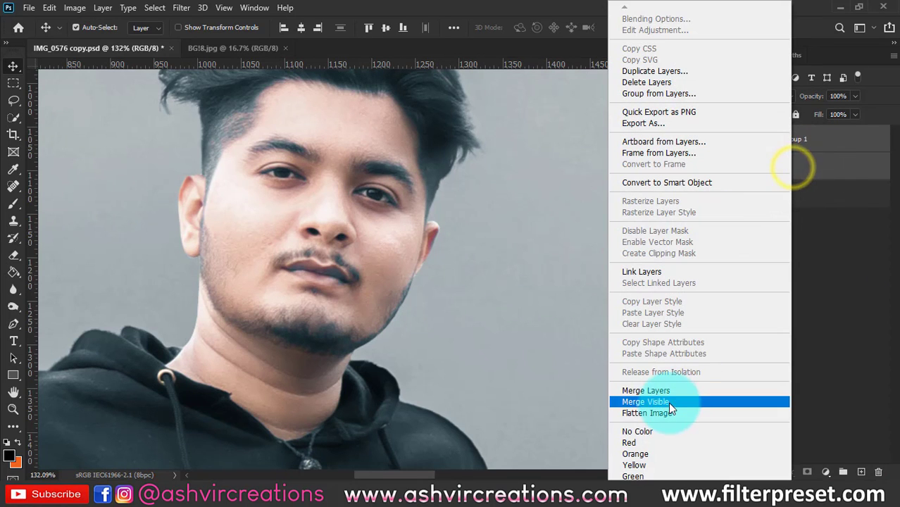
pyautogui.click(668, 391)
# Smooth the skin on the man's cheeks, forehead, nose and chin with the Mixer Brush at size 30
pyautogui.click(12, 204)
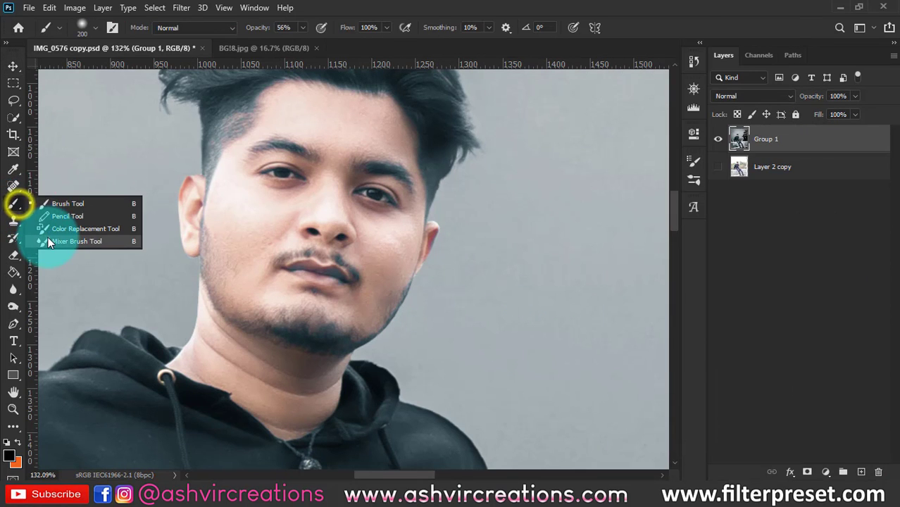
pyautogui.click(57, 240)
pyautogui.scroll(2, 319, 213)
pyautogui.press('[')
pyautogui.press('[')
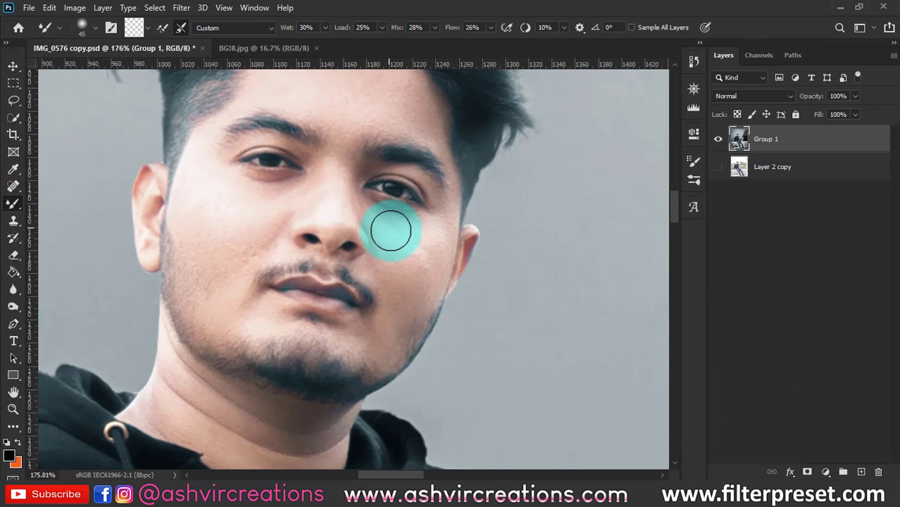
pyautogui.click(399, 272)
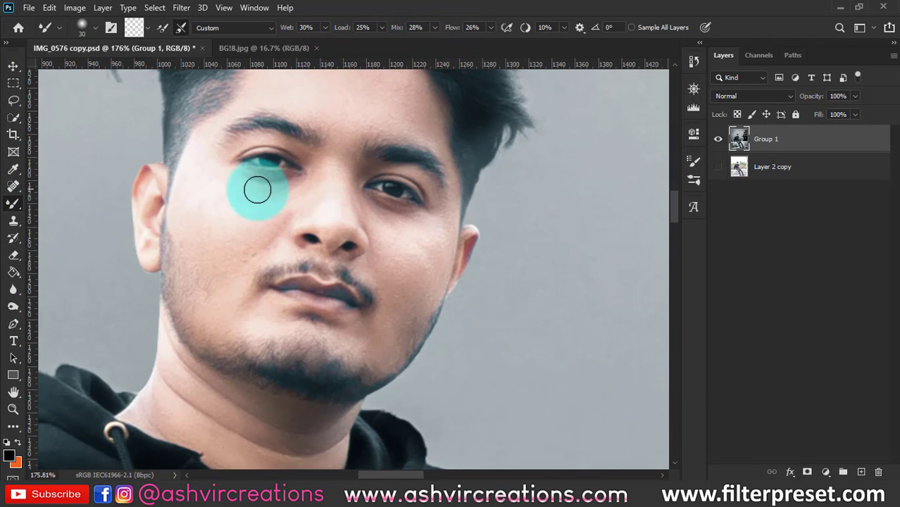
pyautogui.moveTo(242, 256)
pyautogui.mouseDown()
pyautogui.moveTo(201, 274)
pyautogui.moveTo(262, 234)
pyautogui.moveTo(197, 238)
pyautogui.moveTo(275, 215)
pyautogui.moveTo(253, 249)
pyautogui.moveTo(263, 242)
pyautogui.moveTo(255, 209)
pyautogui.mouseUp()
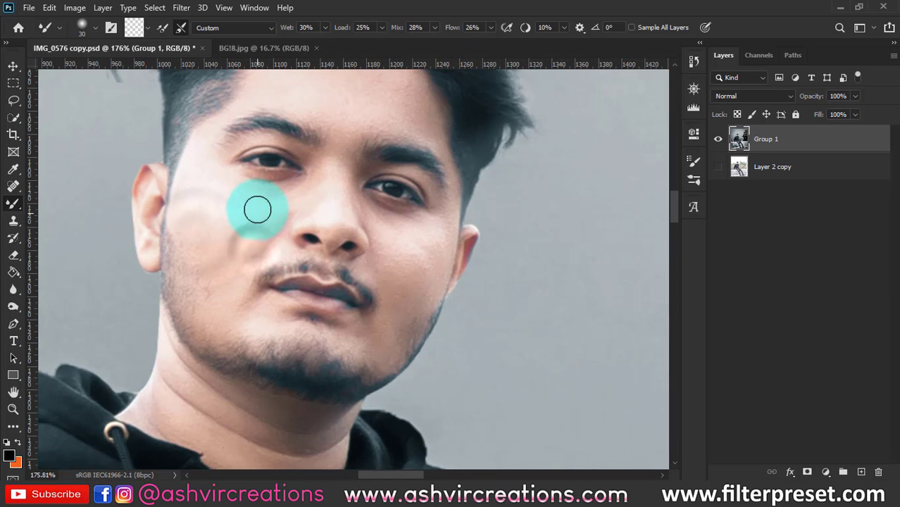
pyautogui.moveTo(351, 100)
pyautogui.mouseDown()
pyautogui.moveTo(368, 162)
pyautogui.moveTo(359, 181)
pyautogui.moveTo(399, 173)
pyautogui.moveTo(337, 151)
pyautogui.moveTo(370, 148)
pyautogui.moveTo(339, 142)
pyautogui.moveTo(405, 169)
pyautogui.moveTo(354, 172)
pyautogui.moveTo(421, 192)
pyautogui.moveTo(363, 200)
pyautogui.moveTo(396, 194)
pyautogui.moveTo(375, 205)
pyautogui.moveTo(341, 181)
pyautogui.moveTo(415, 174)
pyautogui.moveTo(418, 151)
pyautogui.moveTo(429, 193)
pyautogui.moveTo(409, 179)
pyautogui.moveTo(427, 173)
pyautogui.moveTo(407, 198)
pyautogui.moveTo(438, 193)
pyautogui.moveTo(374, 211)
pyautogui.moveTo(412, 181)
pyautogui.moveTo(294, 166)
pyautogui.moveTo(236, 279)
pyautogui.moveTo(349, 277)
pyautogui.moveTo(358, 214)
pyautogui.moveTo(348, 248)
pyautogui.moveTo(340, 209)
pyautogui.moveTo(350, 244)
pyautogui.moveTo(387, 203)
pyautogui.moveTo(345, 249)
pyautogui.moveTo(326, 201)
pyautogui.moveTo(353, 236)
pyautogui.moveTo(418, 196)
pyautogui.moveTo(309, 193)
pyautogui.moveTo(360, 218)
pyautogui.moveTo(435, 201)
pyautogui.moveTo(432, 182)
pyautogui.moveTo(457, 247)
pyautogui.moveTo(436, 213)
pyautogui.moveTo(419, 208)
pyautogui.moveTo(414, 230)
pyautogui.moveTo(435, 309)
pyautogui.moveTo(370, 296)
pyautogui.moveTo(367, 276)
pyautogui.moveTo(395, 317)
pyautogui.moveTo(367, 252)
pyautogui.moveTo(372, 300)
pyautogui.moveTo(363, 295)
pyautogui.moveTo(358, 244)
pyautogui.moveTo(320, 295)
pyautogui.moveTo(420, 318)
pyautogui.moveTo(397, 301)
pyautogui.moveTo(443, 302)
pyautogui.moveTo(374, 280)
pyautogui.moveTo(446, 308)
pyautogui.moveTo(459, 292)
pyautogui.moveTo(426, 368)
pyautogui.moveTo(458, 346)
pyautogui.moveTo(450, 327)
pyautogui.moveTo(395, 418)
pyautogui.moveTo(408, 359)
pyautogui.moveTo(428, 349)
pyautogui.moveTo(212, 309)
pyautogui.moveTo(188, 281)
pyautogui.moveTo(249, 309)
pyautogui.moveTo(241, 304)
pyautogui.moveTo(263, 342)
pyautogui.moveTo(278, 304)
pyautogui.moveTo(320, 268)
pyautogui.moveTo(315, 289)
pyautogui.mouseUp()
pyautogui.moveTo(331, 384); pyautogui.dragTo(329, 347)
pyautogui.moveTo(262, 376)
pyautogui.mouseDown()
pyautogui.moveTo(247, 323)
pyautogui.moveTo(325, 345)
pyautogui.moveTo(402, 348)
pyautogui.moveTo(392, 374)
pyautogui.moveTo(355, 342)
pyautogui.mouseUp()
pyautogui.scroll(-7, 331, 307)
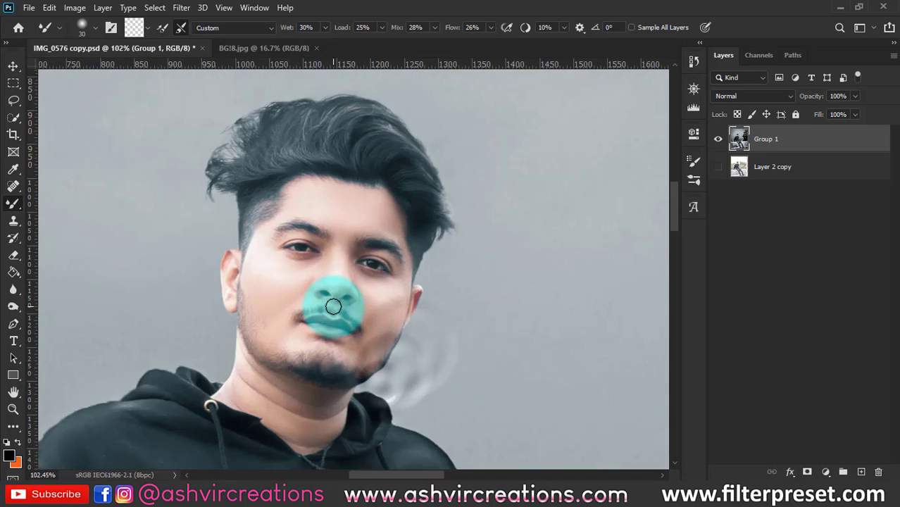
pyautogui.scroll(4, 300, 264)
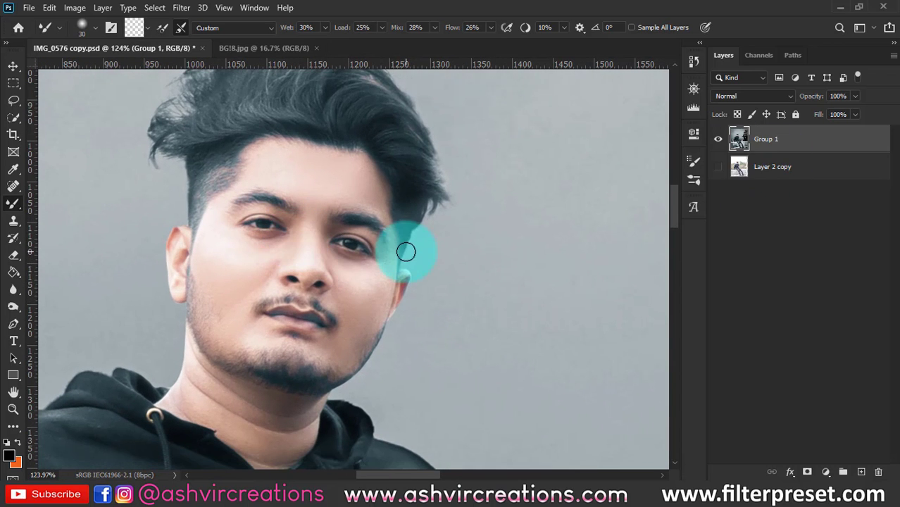
# Sample the man's skin tone in a Hue/Saturation adjustment and set the Reds hue to +1
pyautogui.press('v')
pyautogui.hotkey('ctrl', 'u')
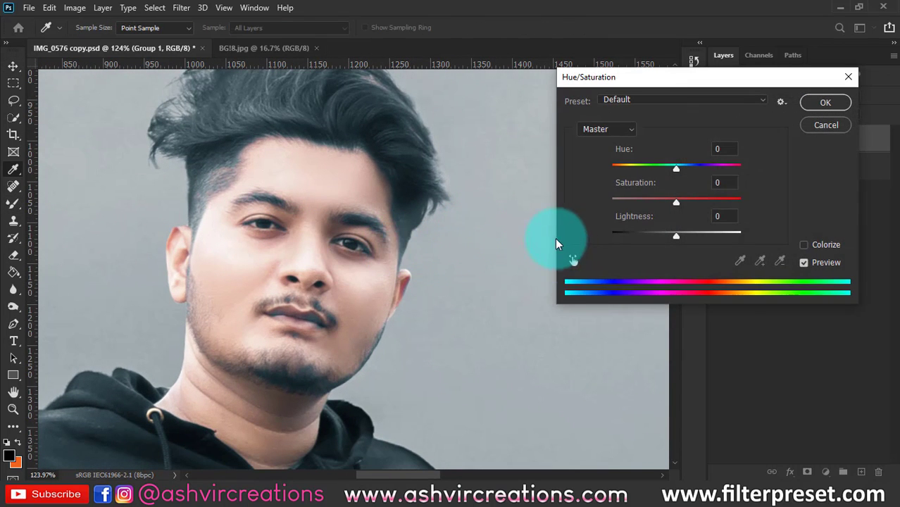
pyautogui.click(572, 260)
pyautogui.click(381, 191)
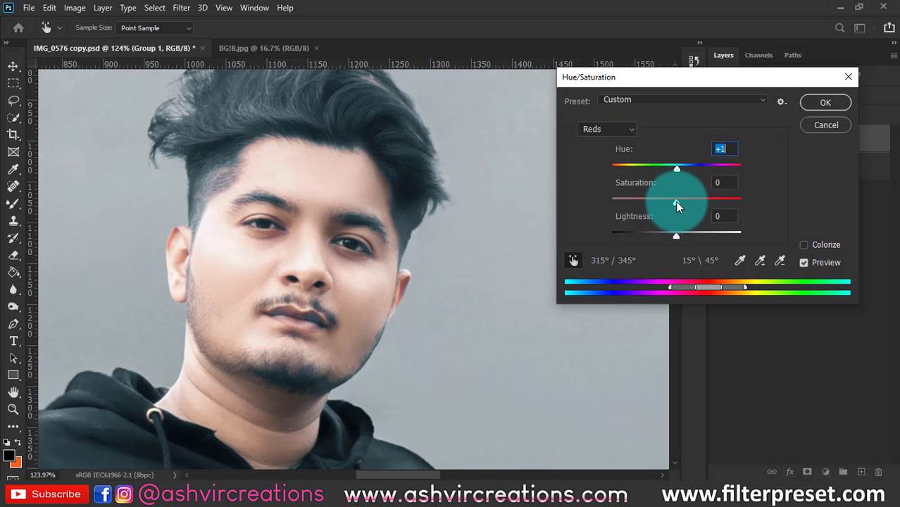
pyautogui.moveTo(677, 204); pyautogui.dragTo(683, 204)
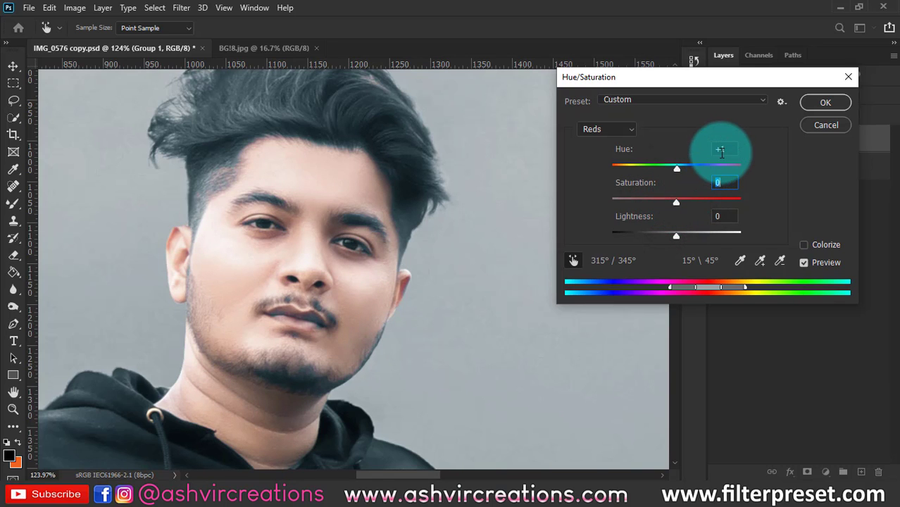
pyautogui.press('Return')
pyautogui.press('v')
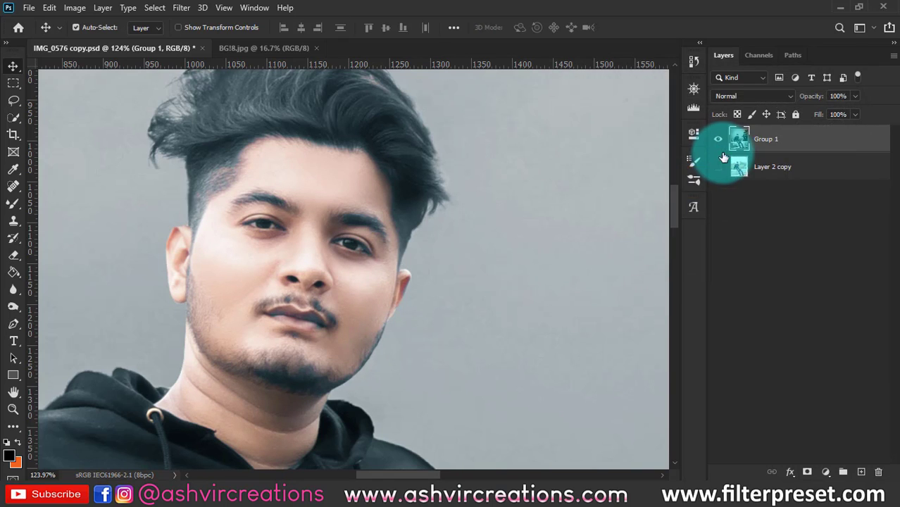
# Start a Camera Raw Filter on the merged layer, set Whites to -14 and lower Highlights slightly
pyautogui.scroll(-6, 297, 238)
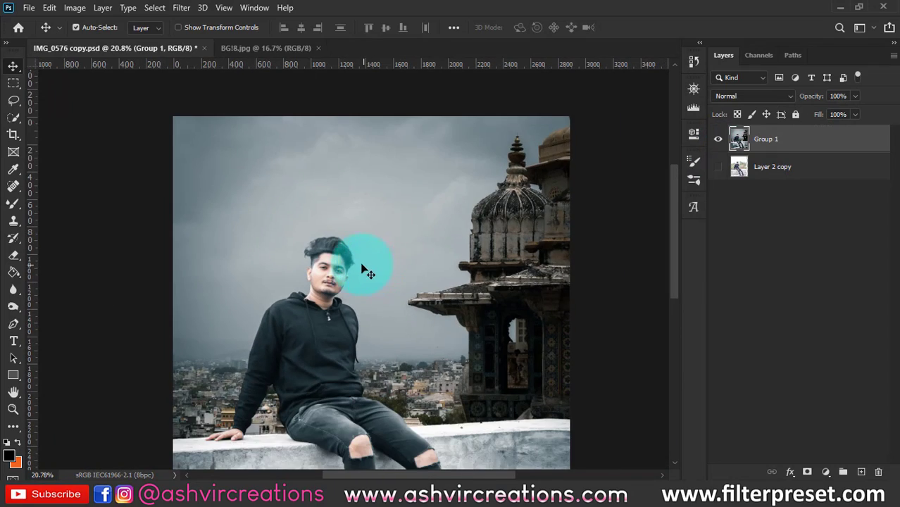
pyautogui.scroll(-2, 367, 272)
pyautogui.scroll(8, 341, 211)
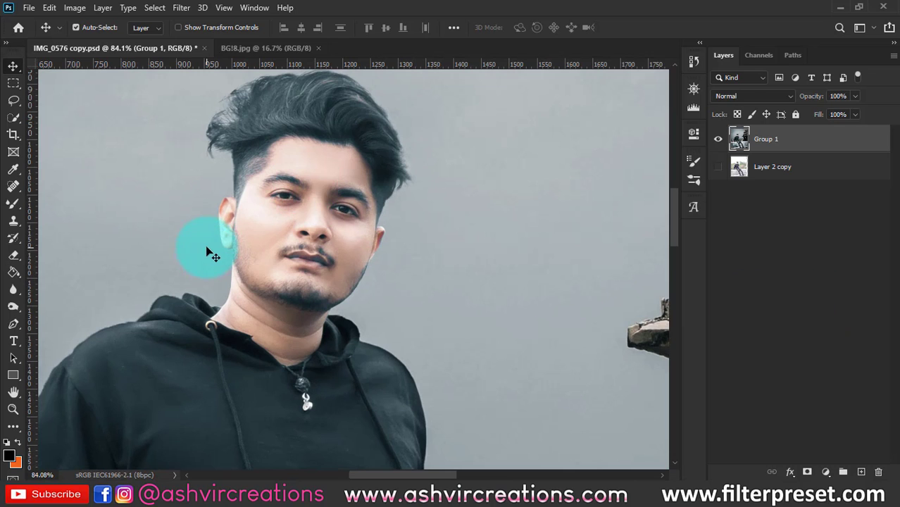
pyautogui.scroll(-5, 229, 254)
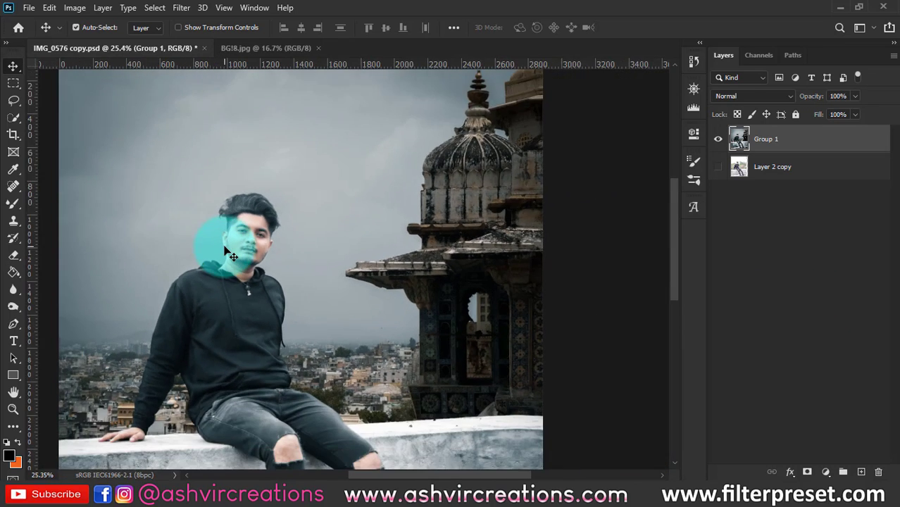
pyautogui.scroll(-1, 229, 254)
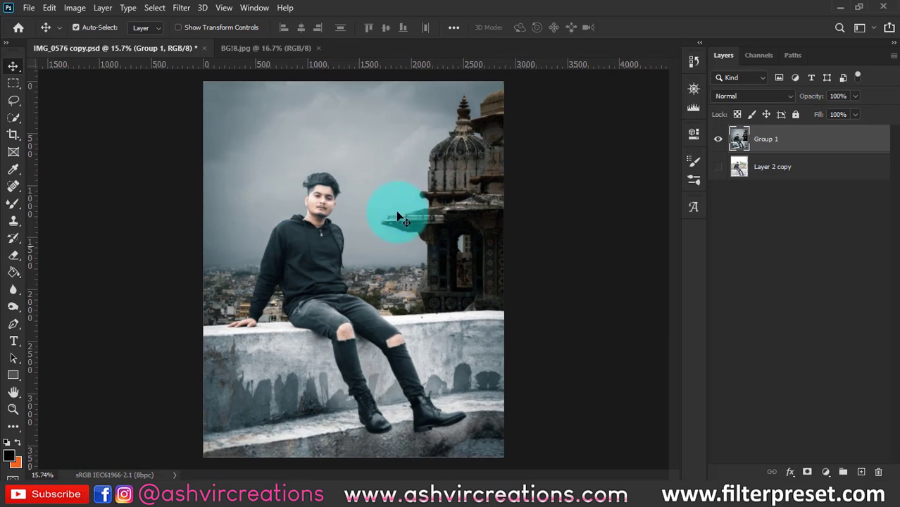
pyautogui.click(183, 13)
pyautogui.click(210, 88)
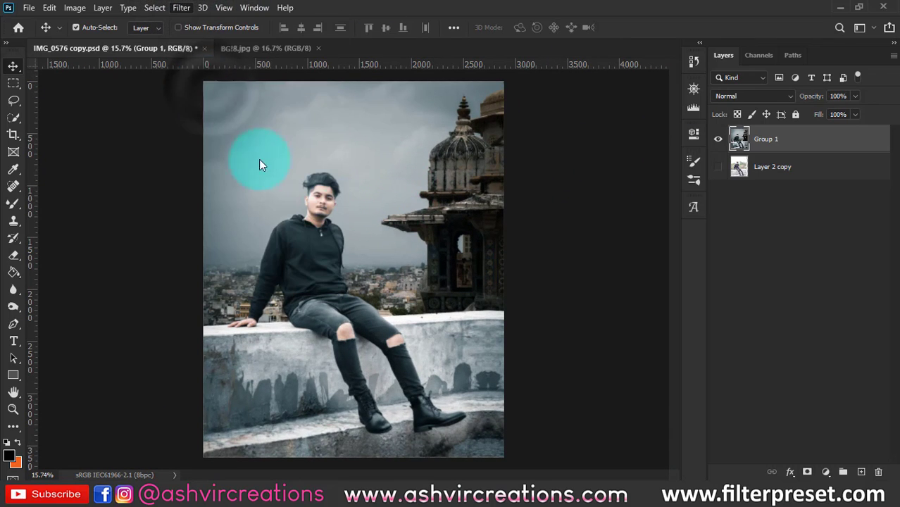
pyautogui.scroll(7, 405, 198)
pyautogui.scroll(-6, 355, 184)
pyautogui.scroll(7, 426, 264)
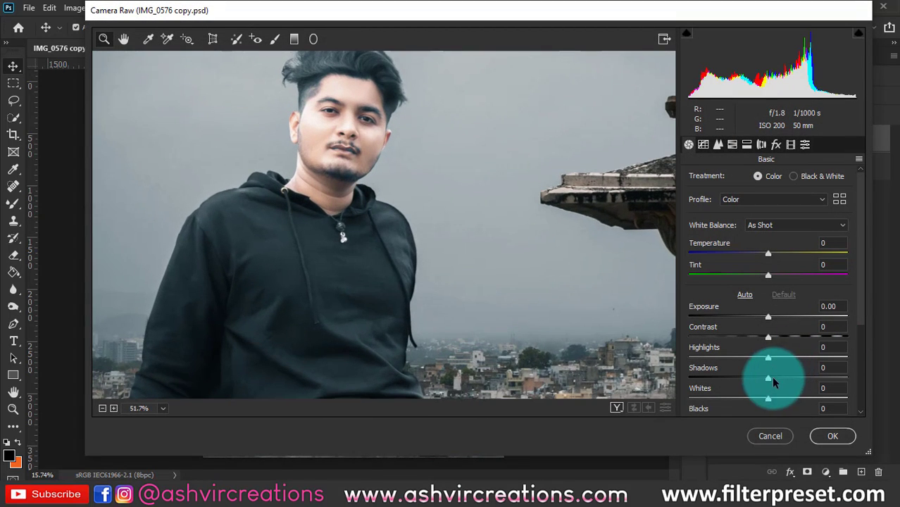
pyautogui.moveTo(766, 399)
pyautogui.mouseDown()
pyautogui.moveTo(710, 399)
pyautogui.moveTo(778, 404)
pyautogui.moveTo(757, 397)
pyautogui.mouseUp()
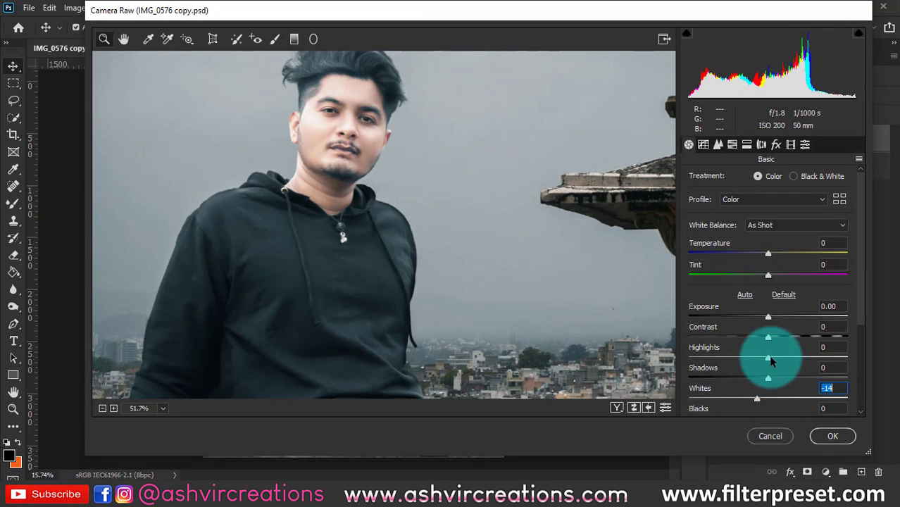
pyautogui.moveTo(732, 358); pyautogui.dragTo(763, 359)
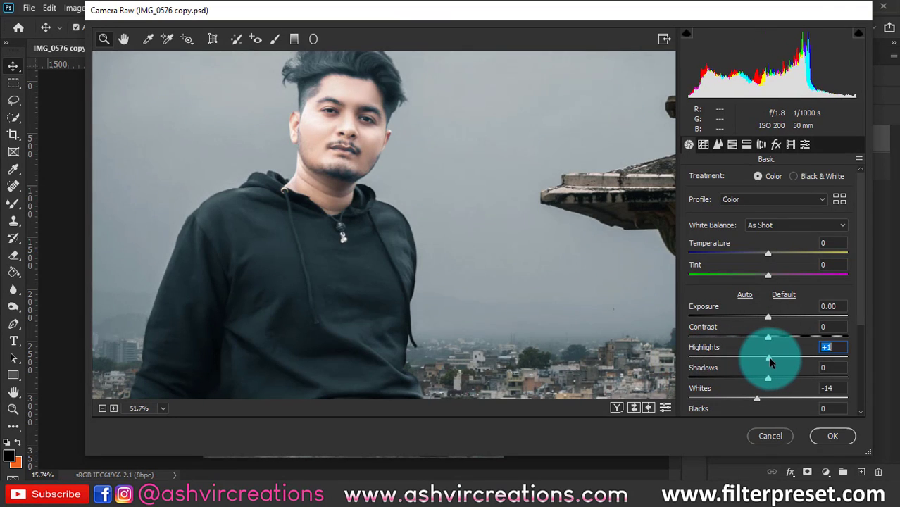
pyautogui.moveTo(763, 360); pyautogui.dragTo(763, 361)
# Add grain in the Camera Raw effects with Amount 25, Size 10 and Roughness 48
pyautogui.moveTo(458, 297); pyautogui.dragTo(395, 216)
pyautogui.click(776, 144)
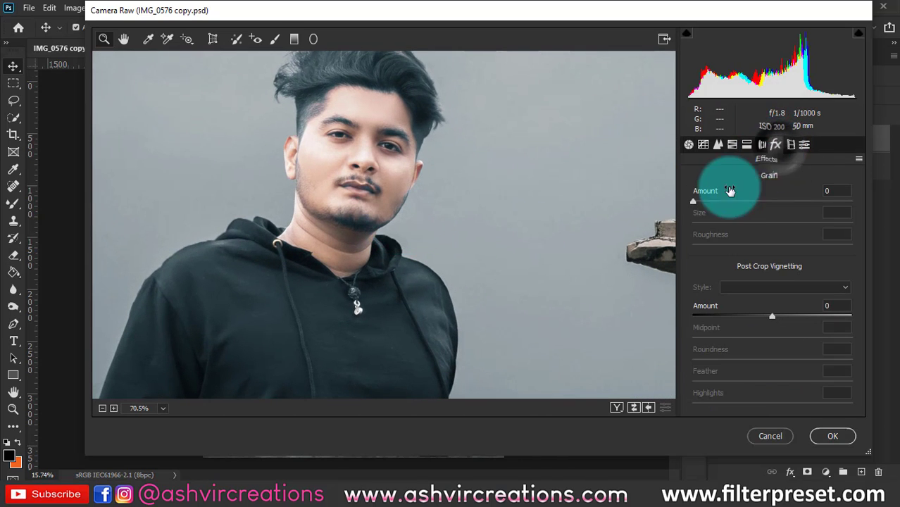
pyautogui.moveTo(719, 200); pyautogui.dragTo(732, 202)
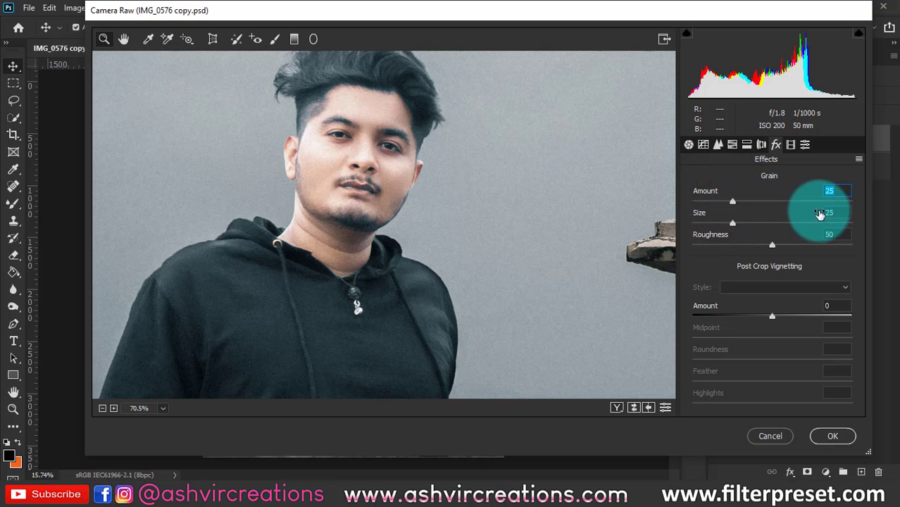
pyautogui.moveTo(336, 144); pyautogui.dragTo(367, 189)
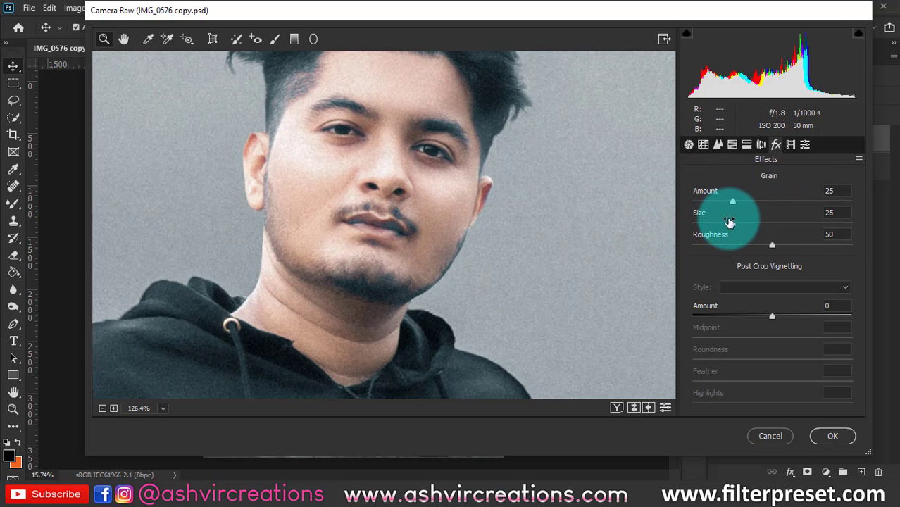
pyautogui.moveTo(710, 225); pyautogui.dragTo(695, 225)
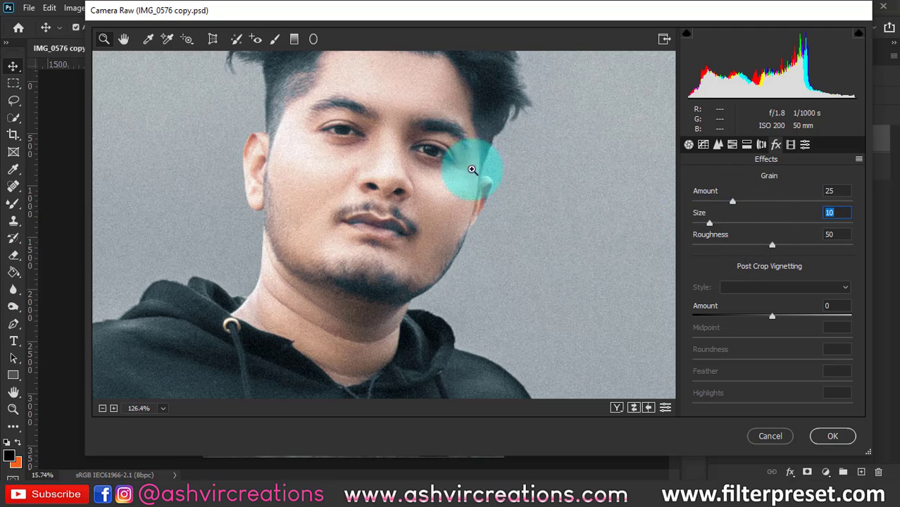
pyautogui.moveTo(355, 148); pyautogui.dragTo(382, 174)
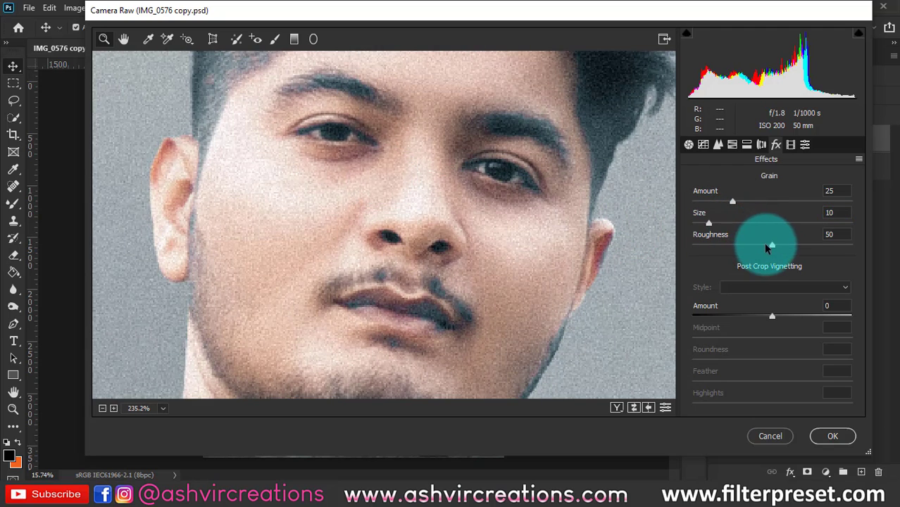
pyautogui.moveTo(723, 247); pyautogui.dragTo(745, 247)
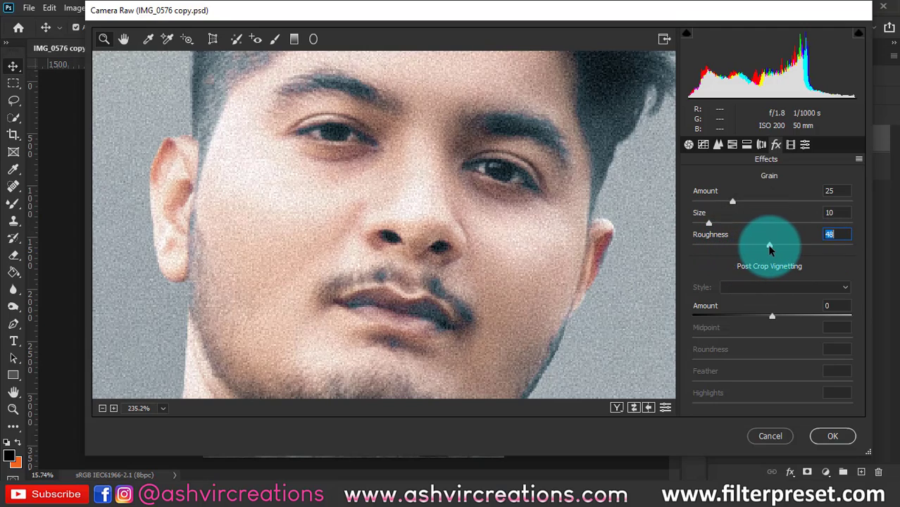
# Reduce the grain to Amount 16 and Size 9, and apply the Camera Raw Filter
pyautogui.moveTo(737, 221); pyautogui.dragTo(716, 202)
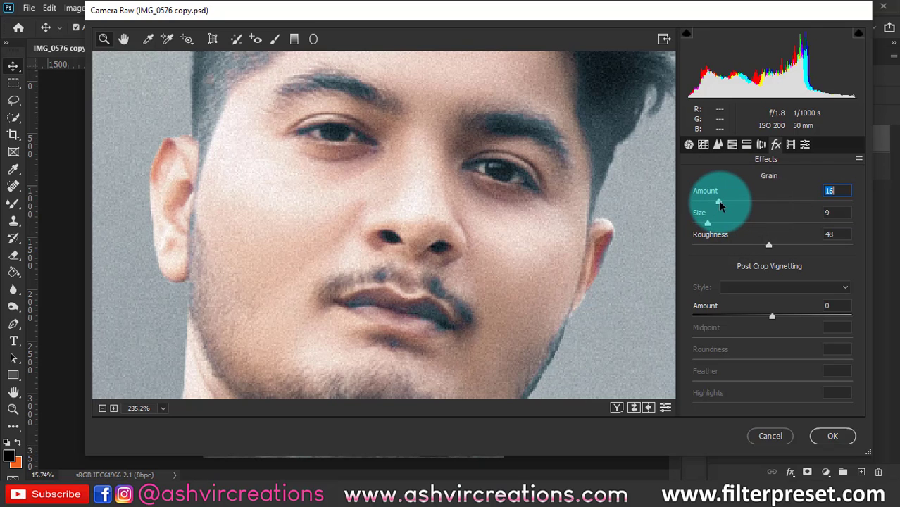
pyautogui.moveTo(488, 299); pyautogui.dragTo(349, 269)
pyautogui.click(389, 313)
pyautogui.moveTo(389, 313); pyautogui.dragTo(426, 276)
pyautogui.click(833, 434)
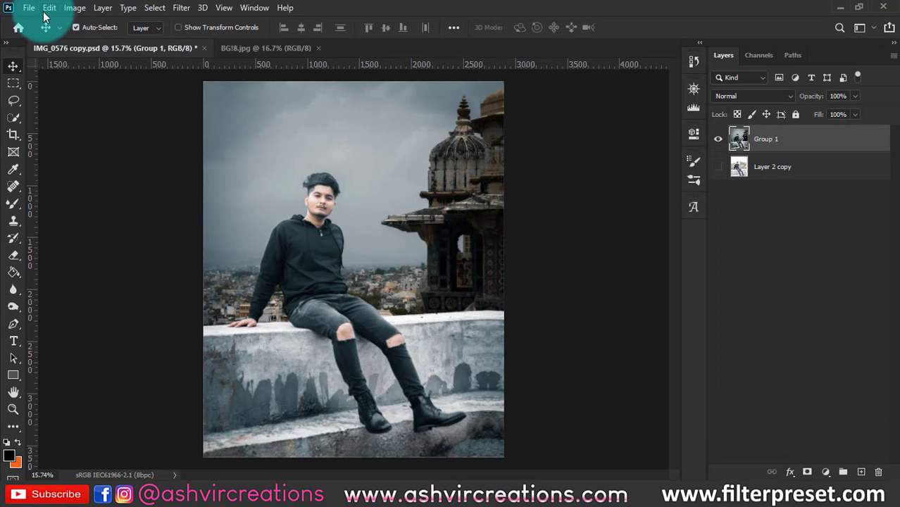
# Open the particle image maxresdefault.jpg from the Desktop folder inside Desktop
pyautogui.click(29, 8)
pyautogui.click(39, 24)
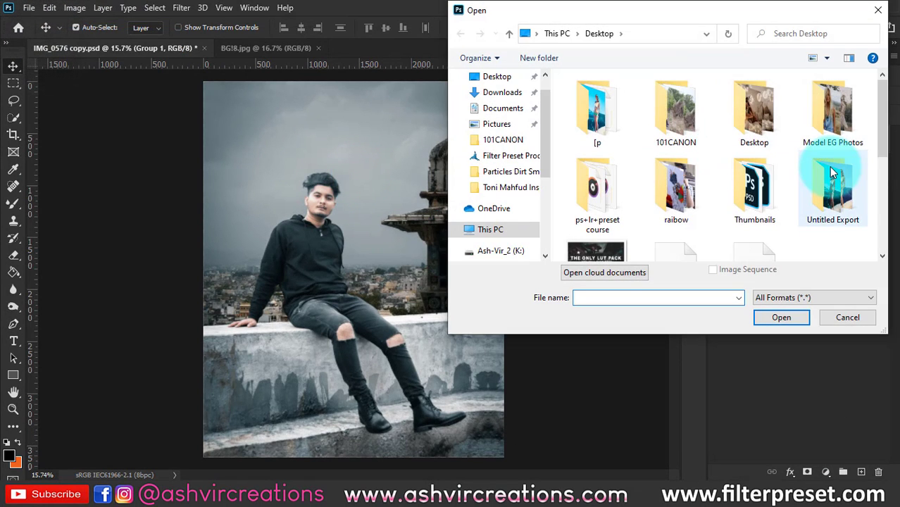
pyautogui.scroll(-1, 832, 172)
pyautogui.scroll(1, 676, 130)
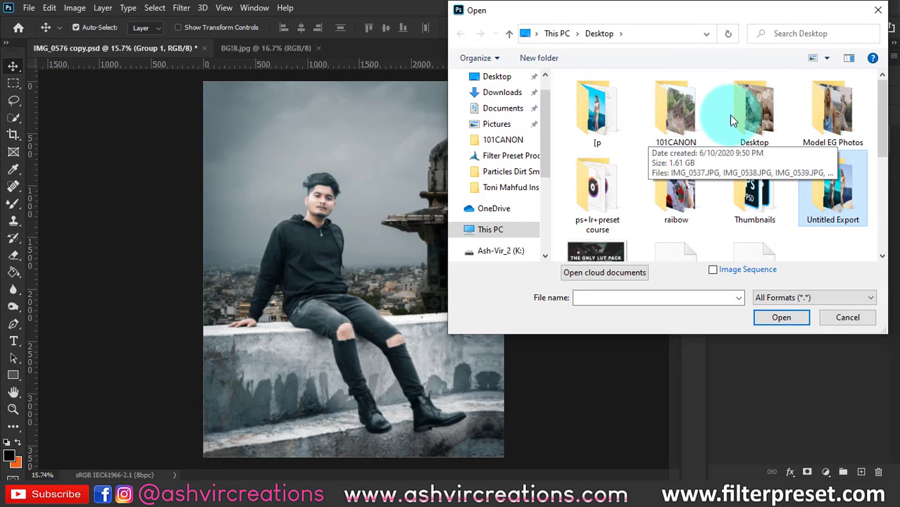
pyautogui.doubleClick(736, 118)
pyautogui.scroll(-5, 732, 124)
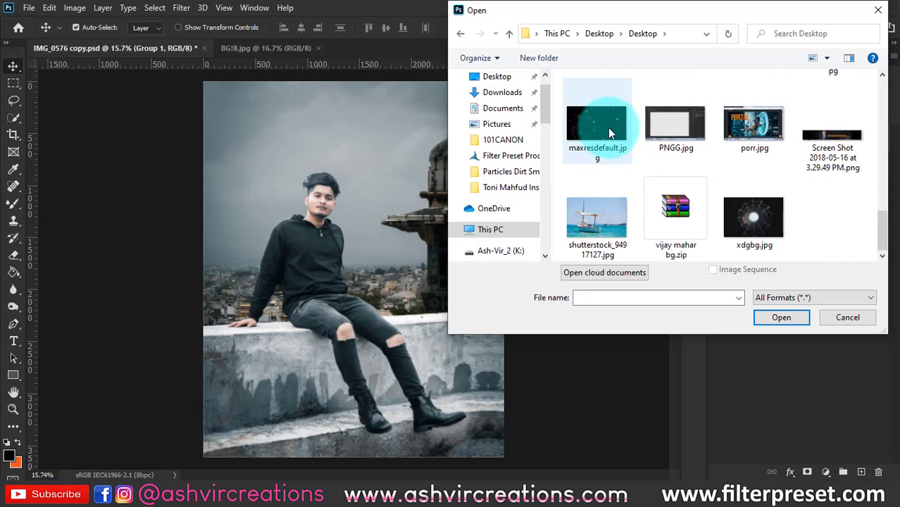
pyautogui.doubleClick(609, 128)
# Copy the entire particle image into IMG_0576 copy.psd as a new layer above Group 1
pyautogui.hotkey('ctrl', 'a')
pyautogui.hotkey('ctrl', 'Tab')
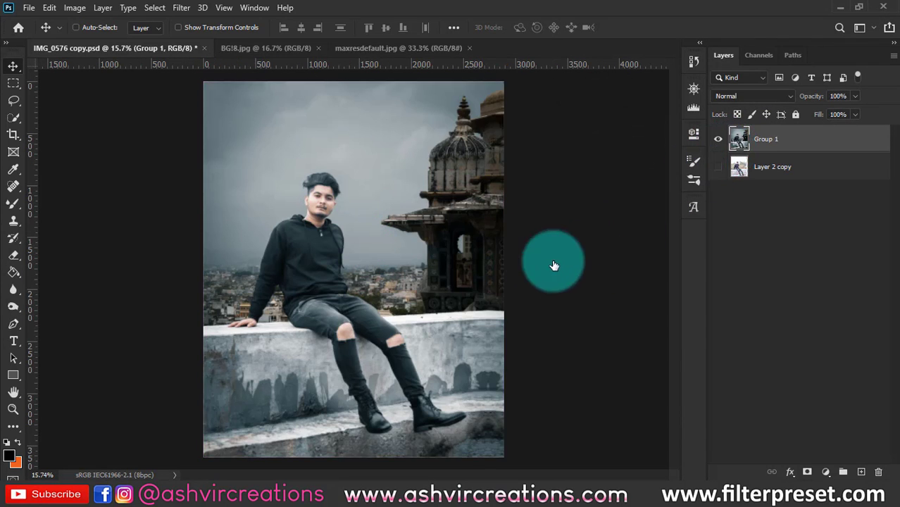
pyautogui.click(420, 52)
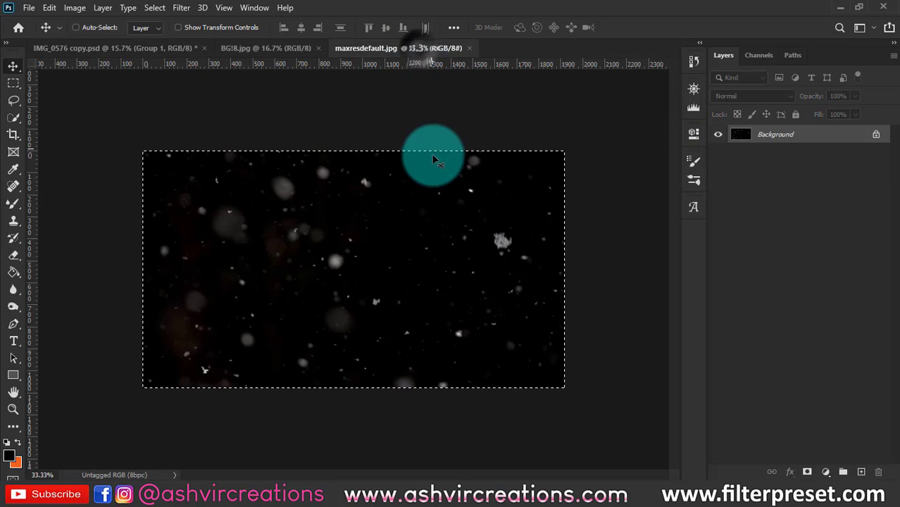
pyautogui.hotkey('ctrl', 'Tab')
pyautogui.moveTo(432, 185); pyautogui.dragTo(432, 188)
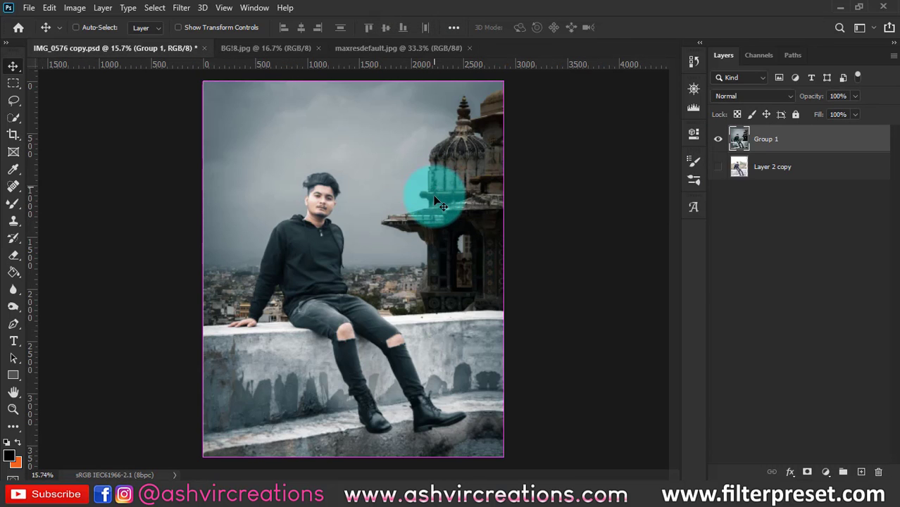
# Rotate the particle layer 90° clockwise, enlarge it to cover the whole canvas, and set its blend mode to Screen
pyautogui.hotkey('ctrl', 't')
pyautogui.rightClick(388, 224)
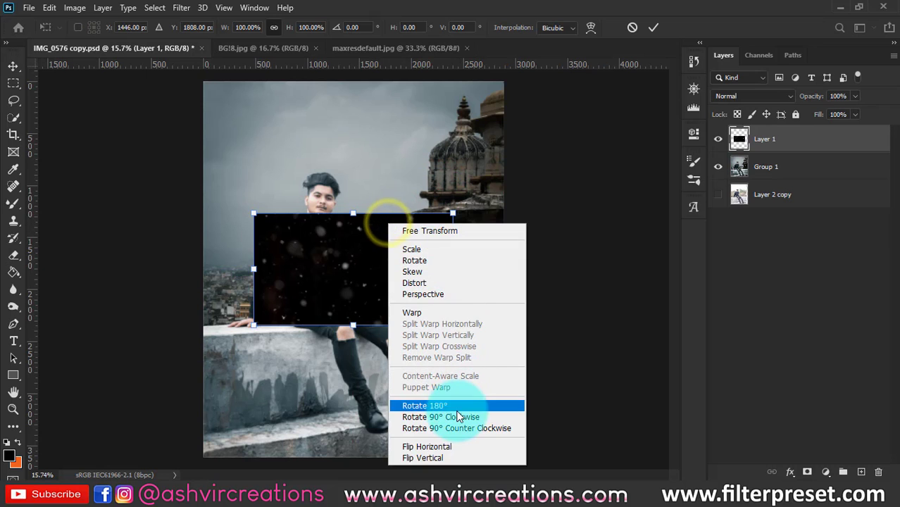
pyautogui.click(457, 417)
pyautogui.moveTo(411, 169); pyautogui.dragTo(623, 65)
pyautogui.doubleClick(414, 248)
pyautogui.click(782, 97)
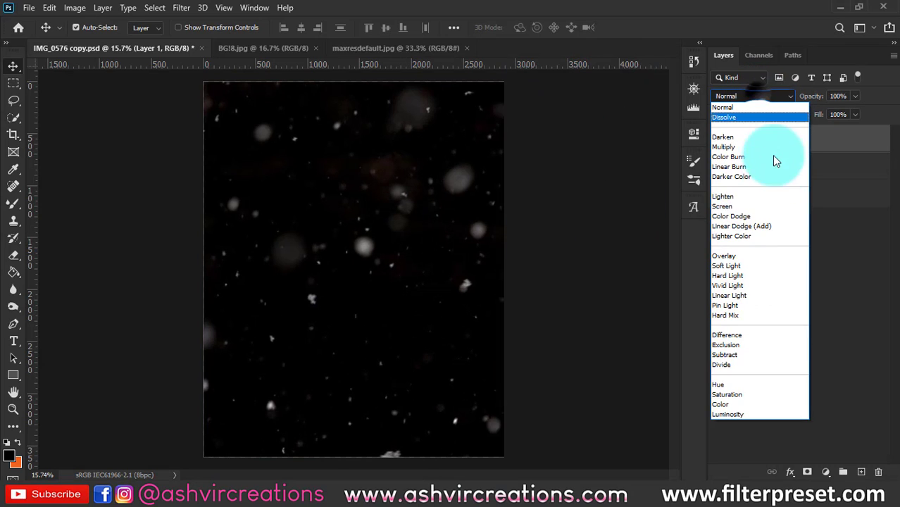
pyautogui.click(764, 207)
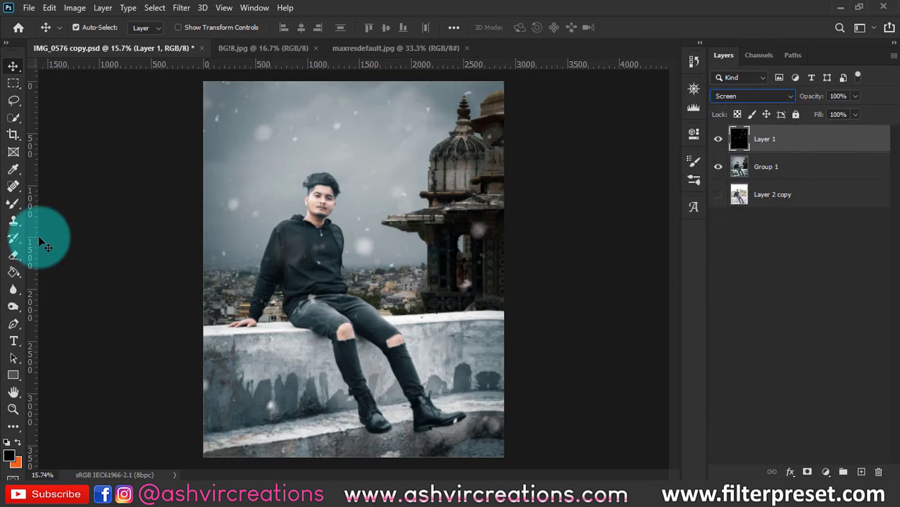
# Erase the particles covering the man and the domed building using the Eraser at size 600
pyautogui.click(14, 255)
pyautogui.scroll(1, 352, 242)
pyautogui.click(367, 240)
pyautogui.moveTo(314, 185)
pyautogui.mouseDown()
pyautogui.moveTo(319, 222)
pyautogui.moveTo(287, 266)
pyautogui.moveTo(304, 252)
pyautogui.moveTo(315, 262)
pyautogui.moveTo(297, 308)
pyautogui.moveTo(321, 285)
pyautogui.moveTo(315, 299)
pyautogui.moveTo(397, 333)
pyautogui.moveTo(489, 298)
pyautogui.moveTo(509, 271)
pyautogui.moveTo(512, 218)
pyautogui.moveTo(460, 263)
pyautogui.moveTo(457, 290)
pyautogui.mouseUp()
pyautogui.moveTo(464, 254); pyautogui.dragTo(470, 139)
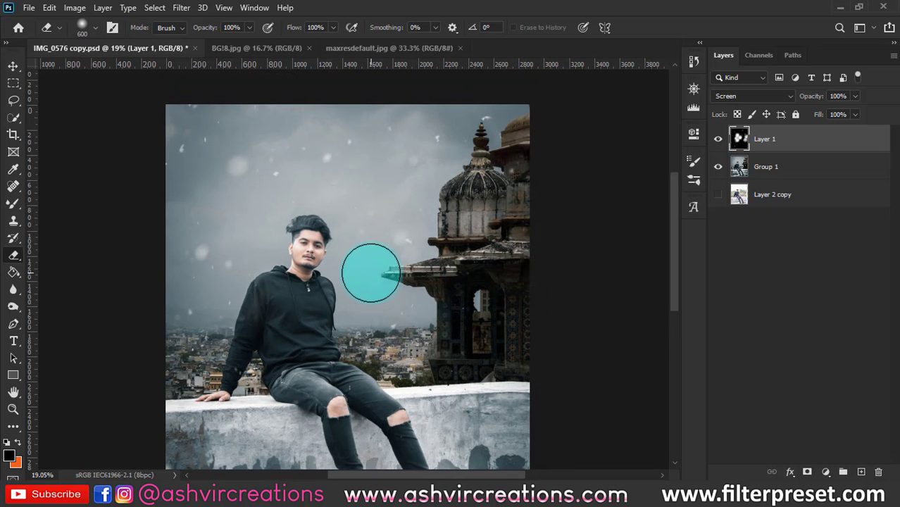
pyautogui.scroll(2, 270, 264)
pyautogui.scroll(3, 319, 189)
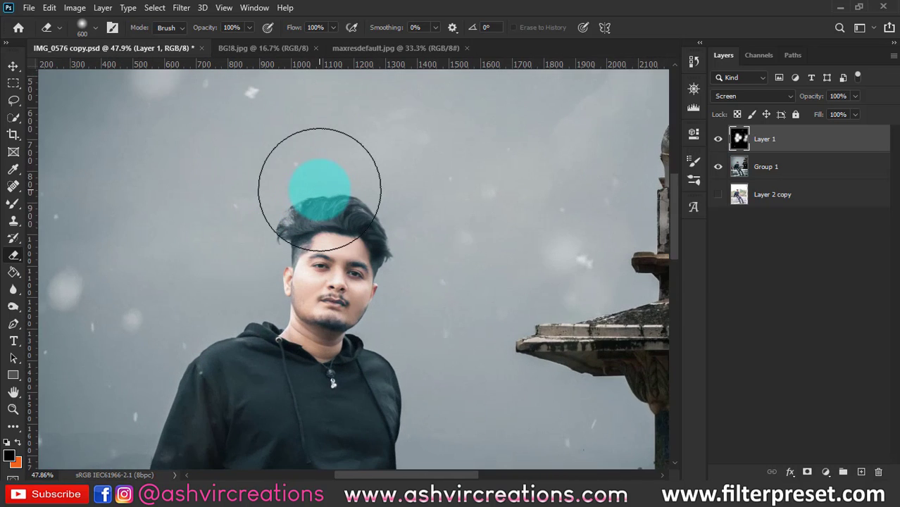
pyautogui.scroll(-3, 304, 218)
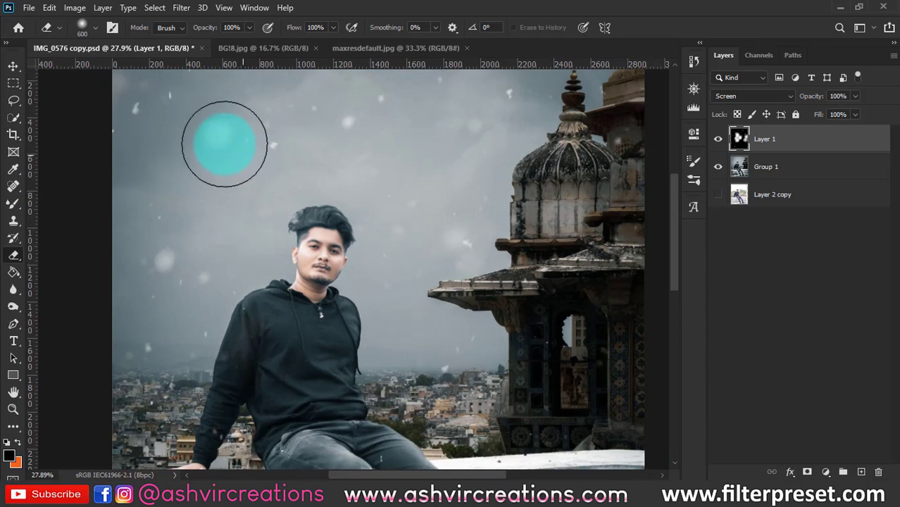
pyautogui.scroll(-2, 232, 148)
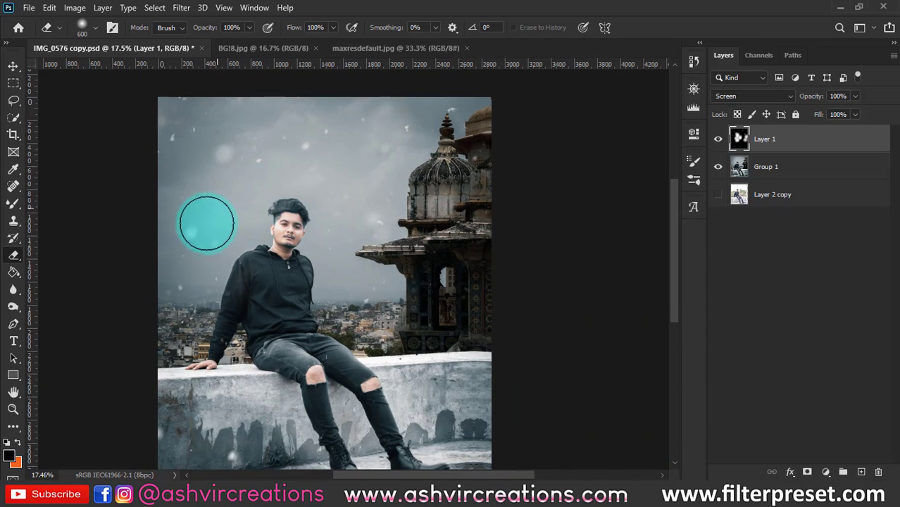
pyautogui.scroll(1, 377, 399)
pyautogui.moveTo(426, 374); pyautogui.dragTo(397, 296)
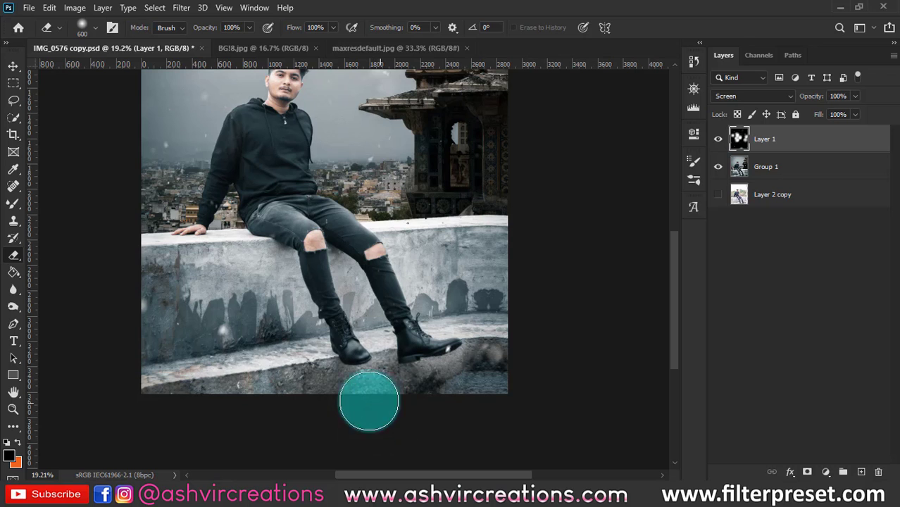
# Compare the composite with the particle layer hidden and shown, and inspect the man and wall up close for stray particles
pyautogui.scroll(3, 225, 324)
pyautogui.scroll(-2, 250, 320)
pyautogui.hotkey('ctrl', '0')
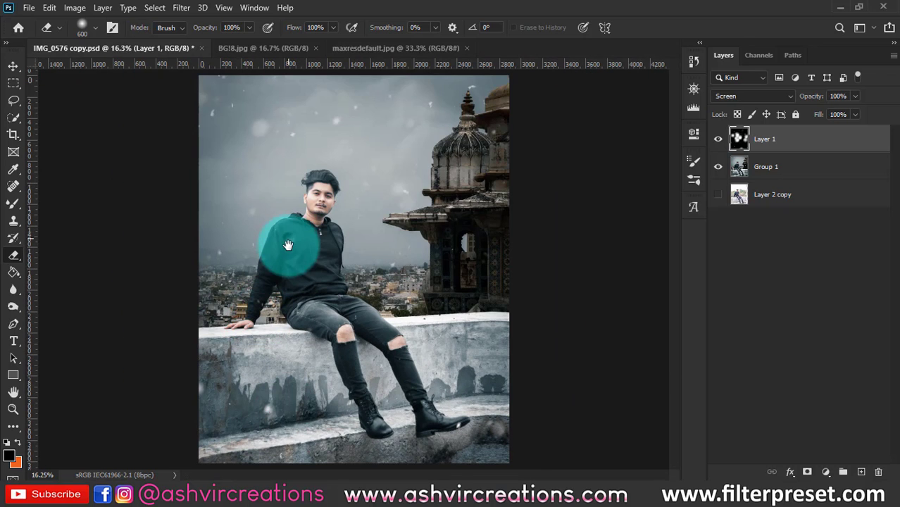
pyautogui.scroll(4, 243, 123)
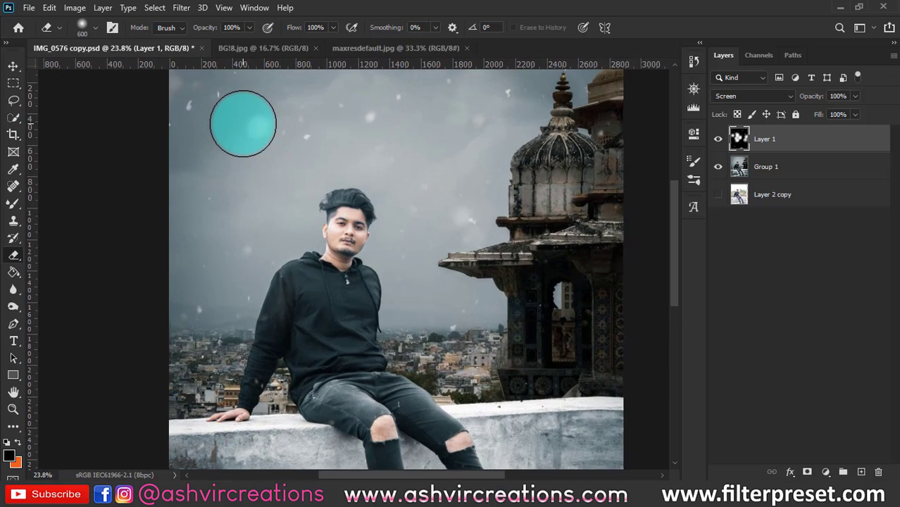
pyautogui.press('v')
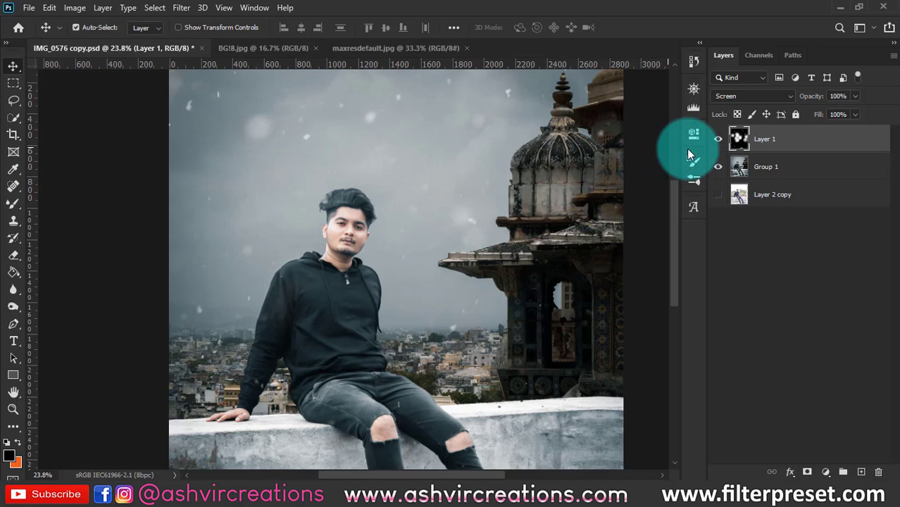
pyautogui.click(718, 139)
pyautogui.click(718, 139)
pyautogui.click(719, 139)
pyautogui.click(719, 138)
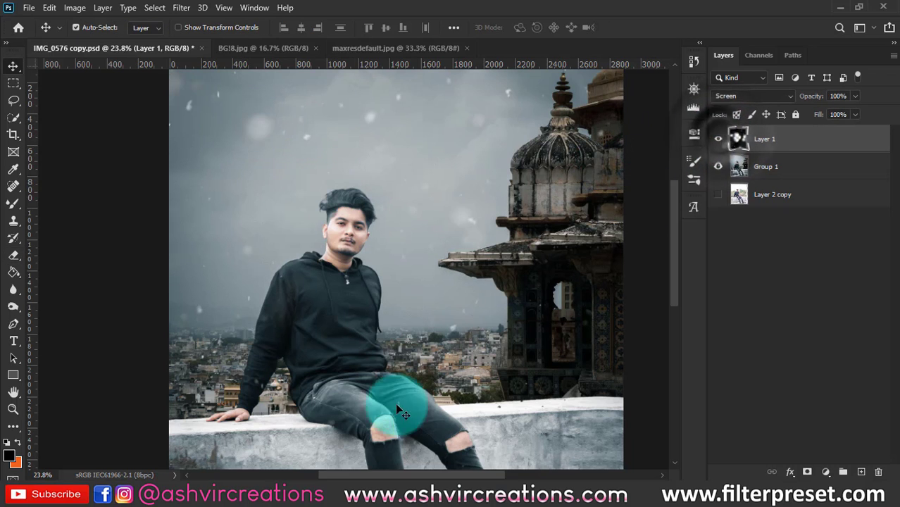
pyautogui.scroll(4, 385, 406)
pyautogui.scroll(1, 385, 409)
pyautogui.press('e')
pyautogui.scroll(-3, 401, 376)
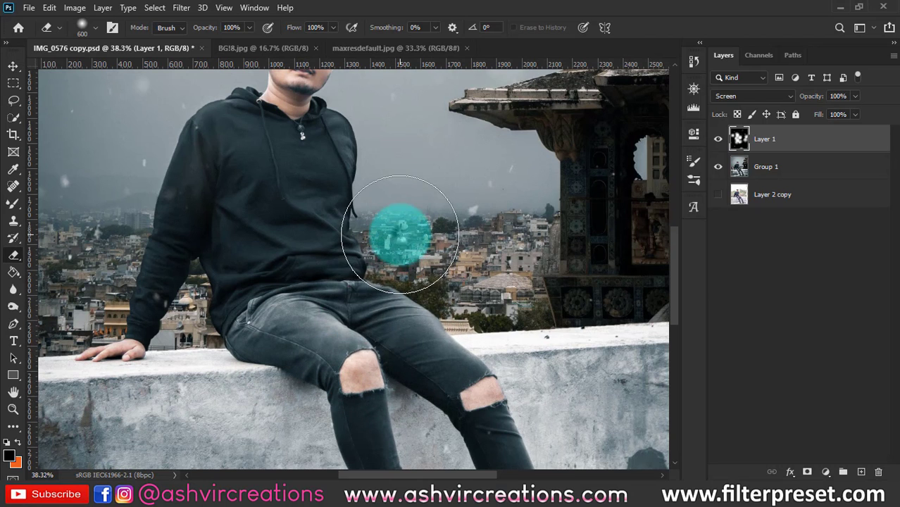
pyautogui.scroll(-4, 401, 245)
pyautogui.scroll(-2, 386, 253)
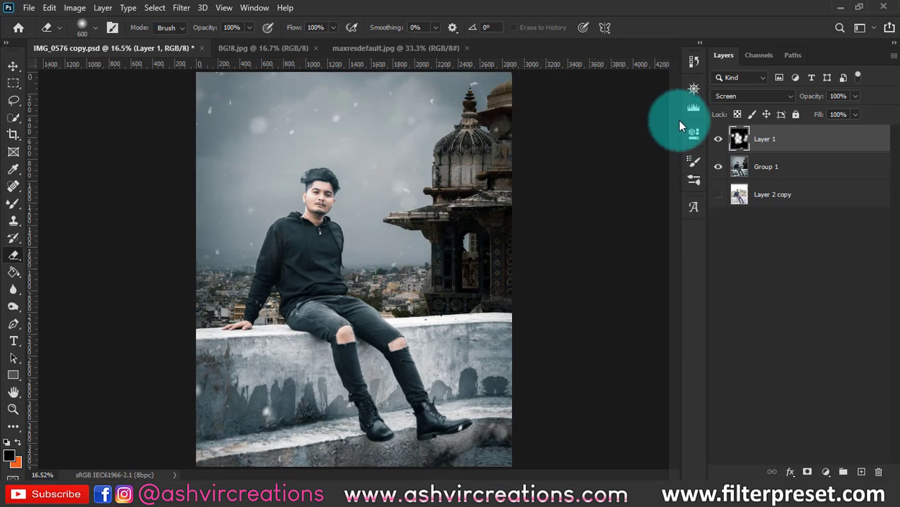
# Merge Layer 1 and Group 1 into a single layer
pyautogui.keyDown('ctrl'); pyautogui.click(774, 162); pyautogui.keyUp('ctrl')
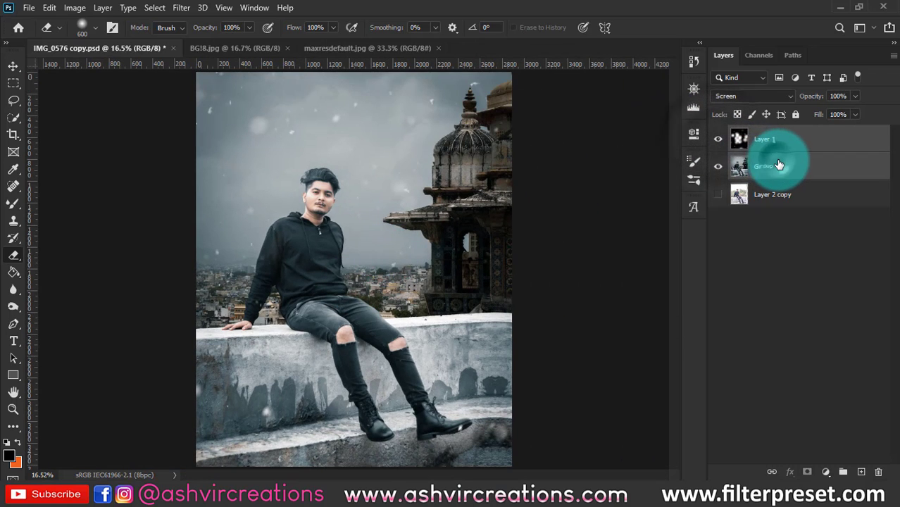
pyautogui.hotkey('ctrl', 'e')
pyautogui.press('v')
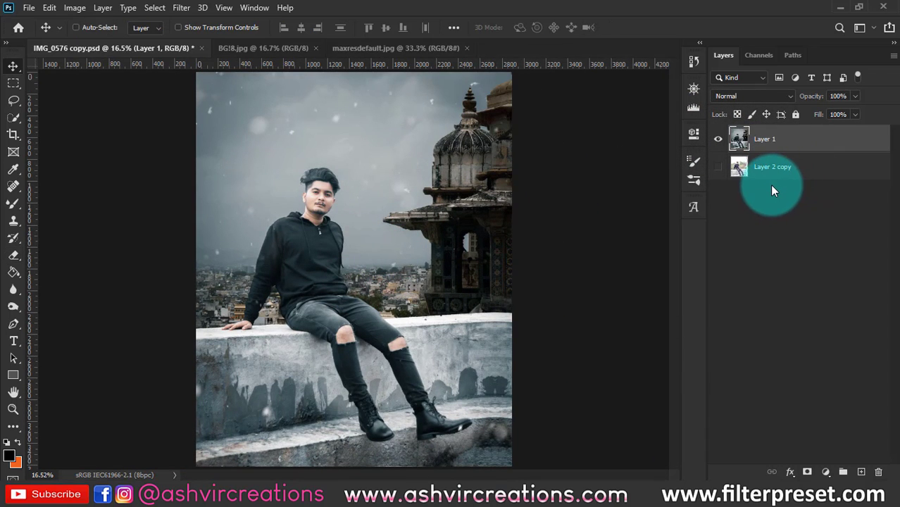
pyautogui.press('ctrl')
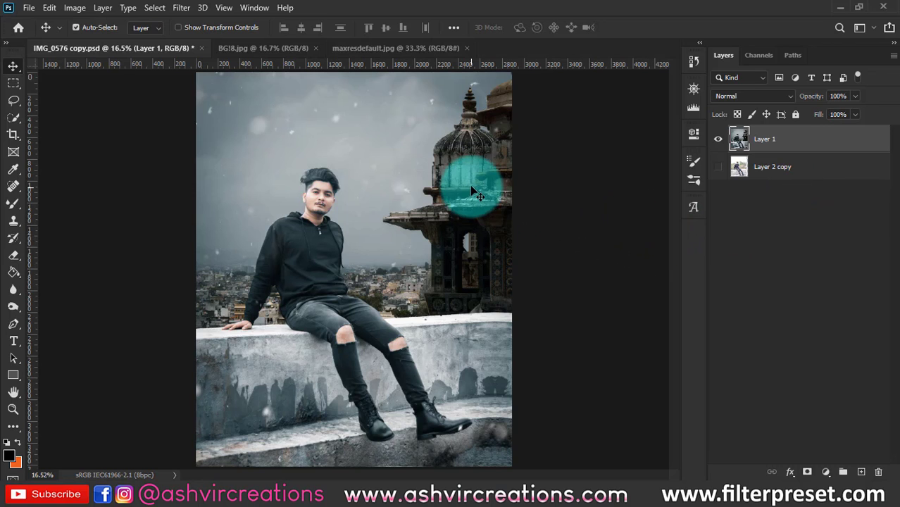
pyautogui.scroll(-1, 461, 183)
pyautogui.press('c')
pyautogui.press('v')
pyautogui.press('ctrl')
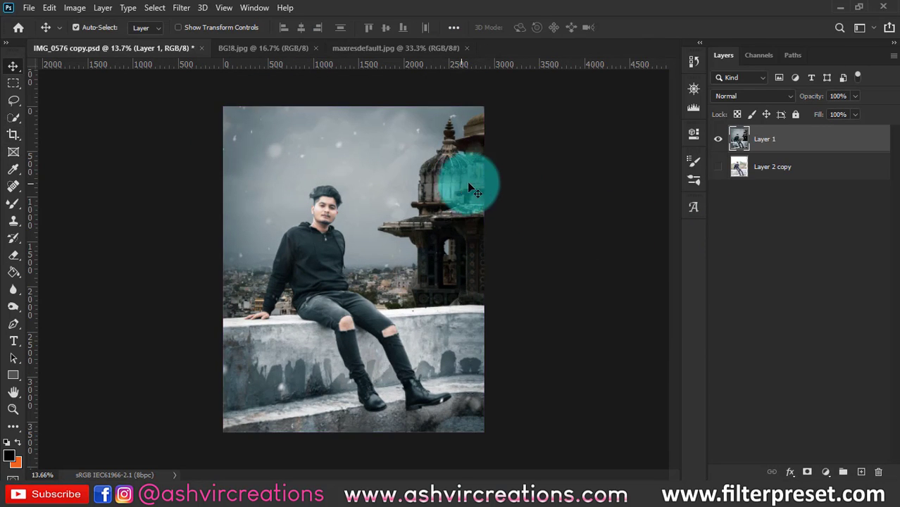
# Add a Curves adjustment layer above Layer 1, anchor the lower quarter of the RGB curve, and raise its black point slightly to fade the shadows
pyautogui.click(825, 472)
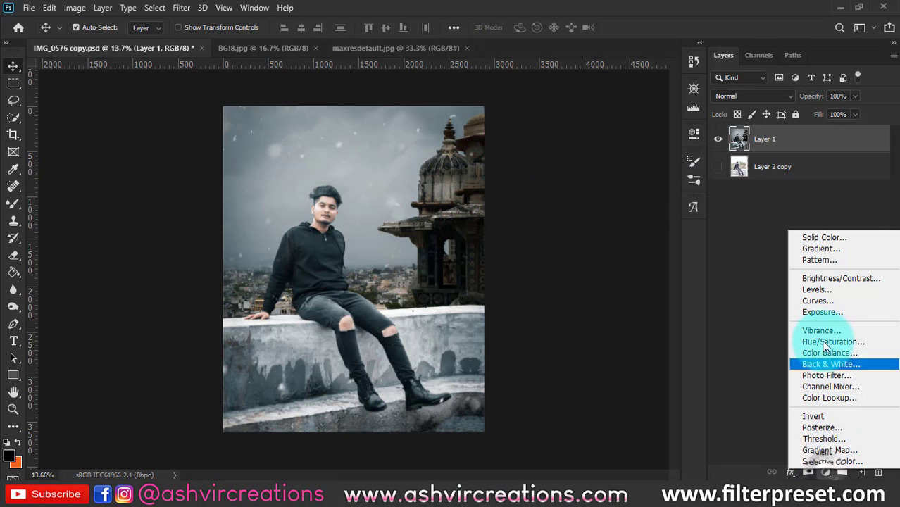
pyautogui.click(821, 300)
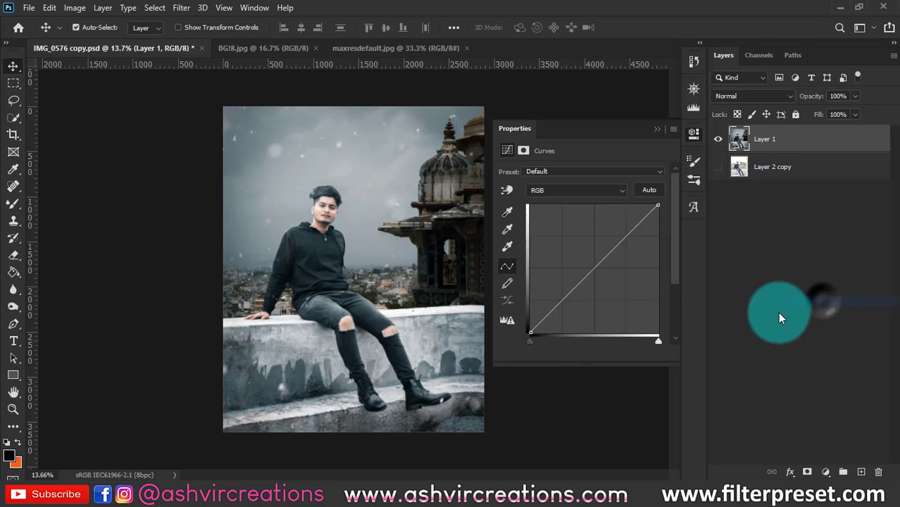
pyautogui.click(561, 301)
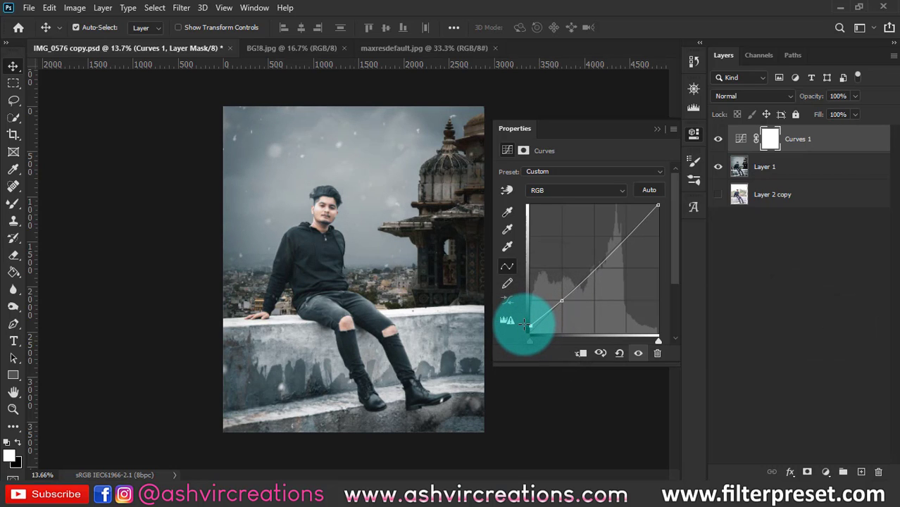
pyautogui.moveTo(522, 327); pyautogui.dragTo(518, 331)
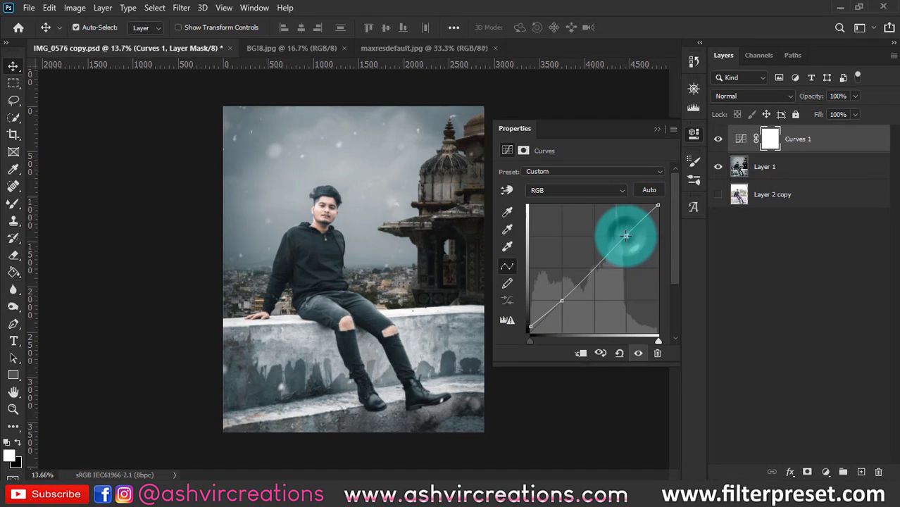
pyautogui.click(657, 128)
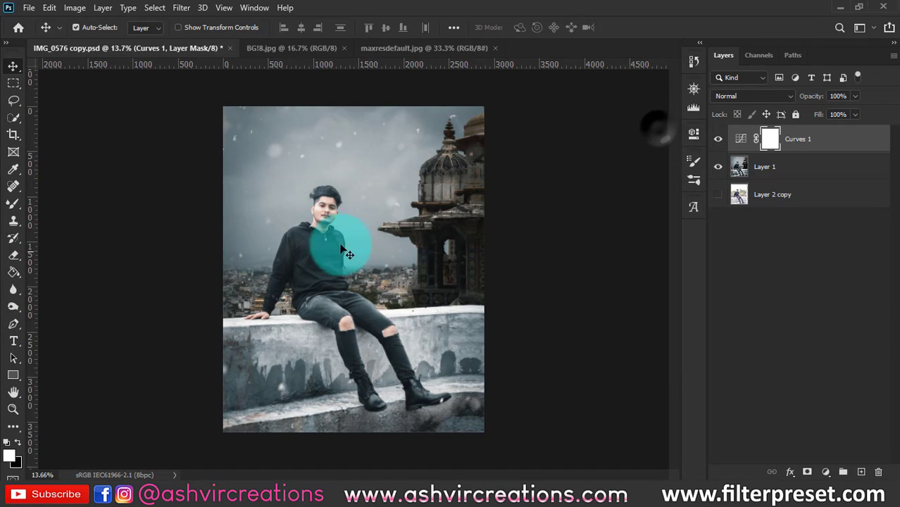
# Compare the man and background up close with the Curves adjustment hidden and shown
pyautogui.scroll(6, 326, 234)
pyautogui.click(719, 140)
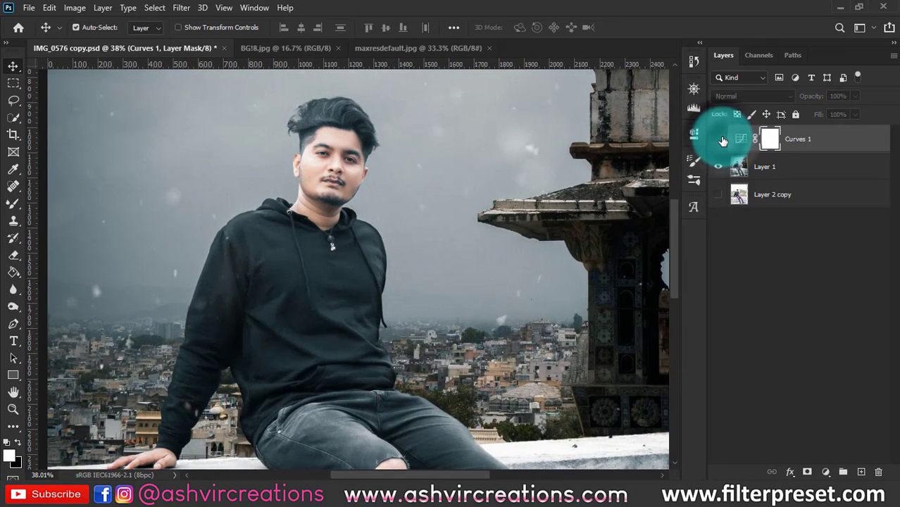
pyautogui.click(718, 139)
pyautogui.click(718, 138)
pyautogui.click(718, 138)
pyautogui.scroll(-2, 383, 199)
pyautogui.scroll(-2, 383, 200)
# Add a Selective Color adjustment layer, set Cyan in the Neutrals to +1%, and check the image with it hidden and shown
pyautogui.click(824, 470)
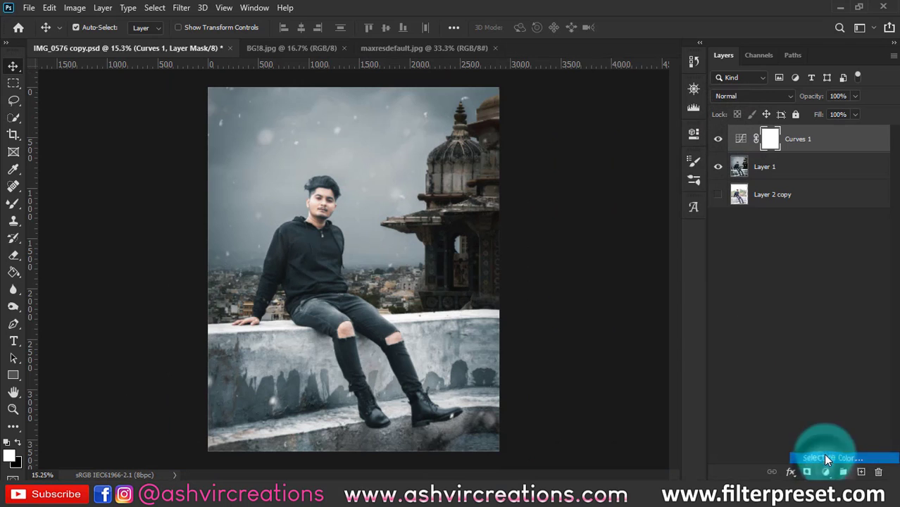
pyautogui.click(823, 456)
pyautogui.click(556, 186)
pyautogui.click(553, 266)
pyautogui.click(590, 210)
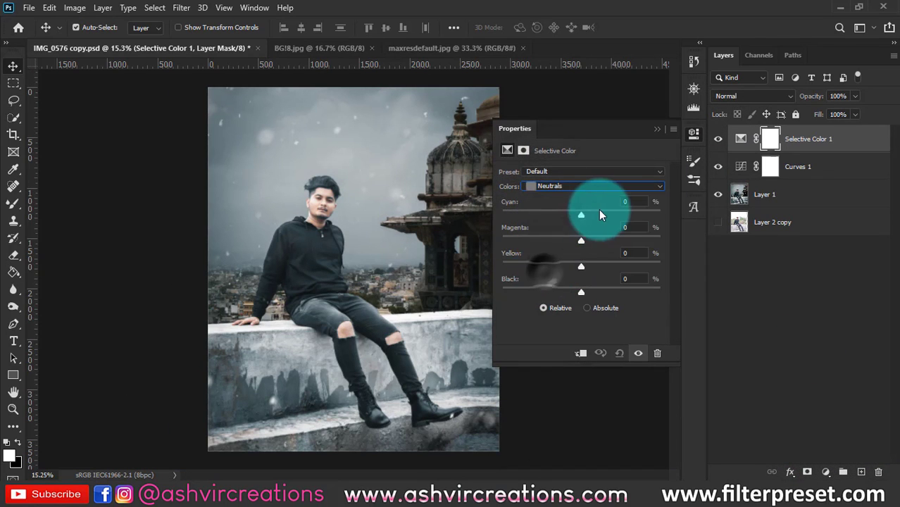
pyautogui.press('Up')
pyautogui.press('Up')
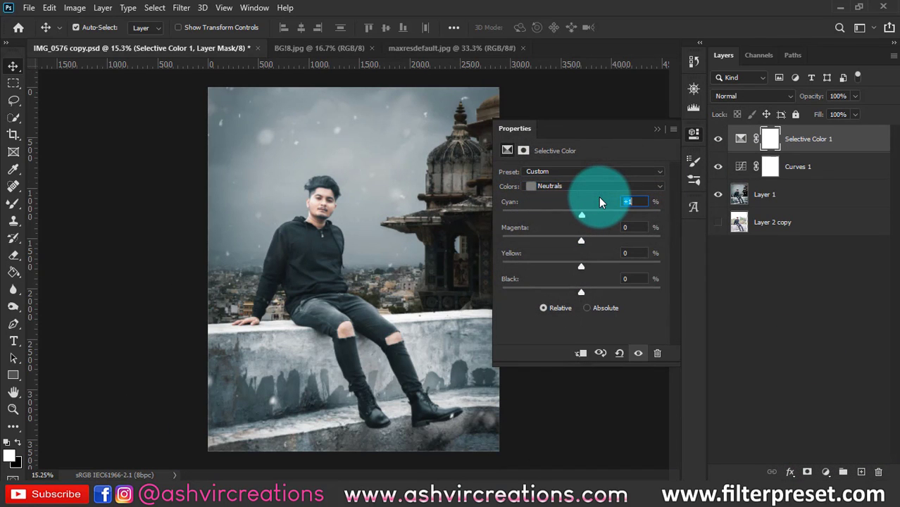
pyautogui.click(657, 129)
pyautogui.click(718, 140)
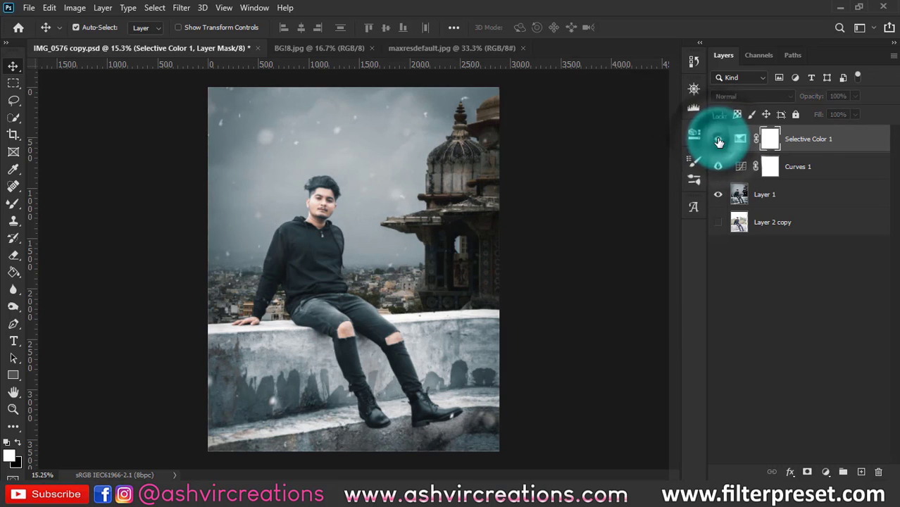
pyautogui.click(718, 139)
# Merge the Selective Color, Curves, and Layer 1 layers into a single layer
pyautogui.keyDown('shift'); pyautogui.click(764, 191); pyautogui.keyUp('shift')
pyautogui.rightClick(773, 193)
pyautogui.click(633, 392)
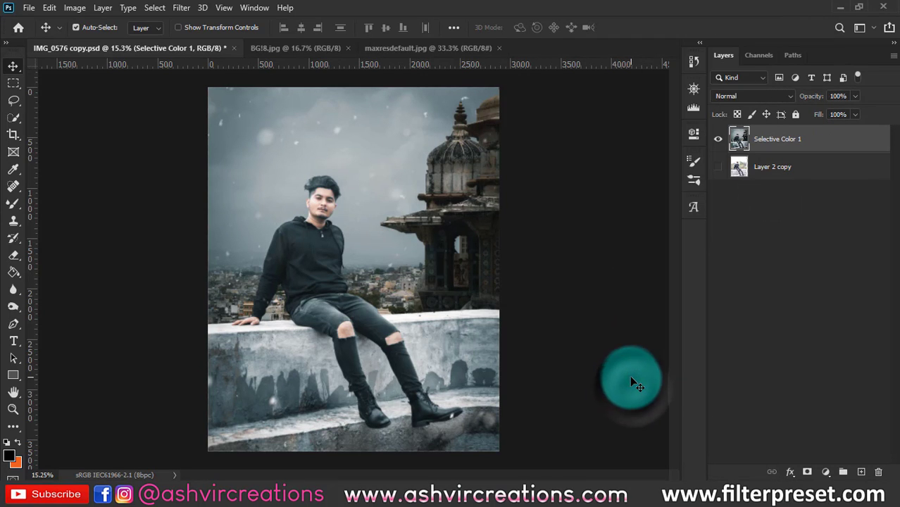
pyautogui.press('c')
pyautogui.press('Return')
pyautogui.press('v')
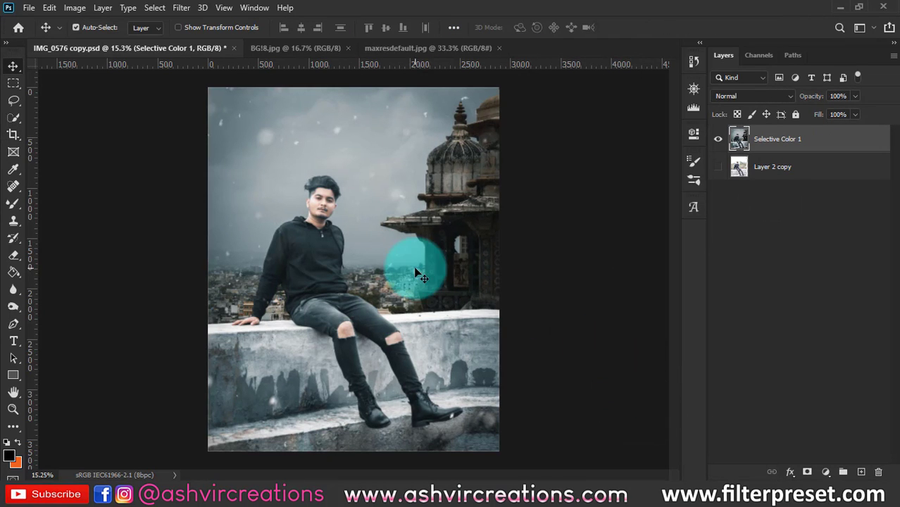
# Show Layer 2 copy and compare the original photo with the merged composite, closing in on the man's upper body
pyautogui.click(718, 140)
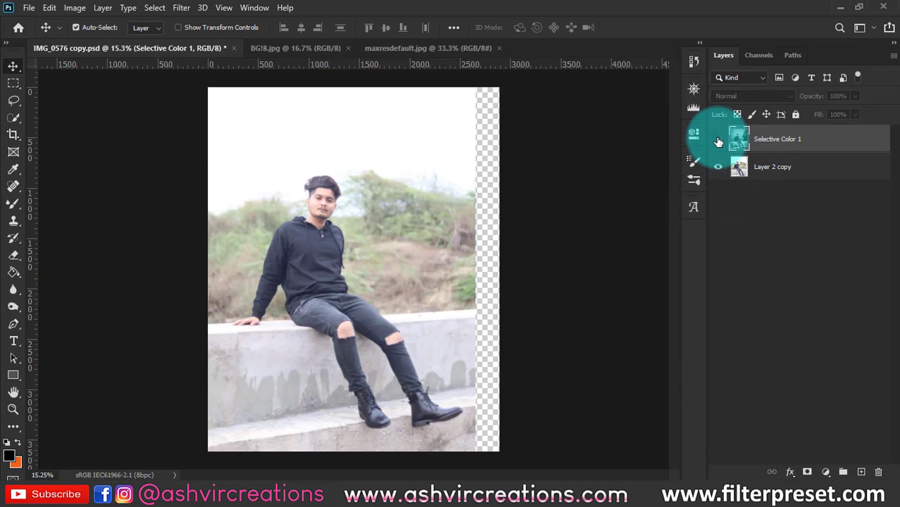
pyautogui.click(718, 140)
pyautogui.scroll(3, 359, 229)
pyautogui.moveTo(444, 224); pyautogui.dragTo(510, 244)
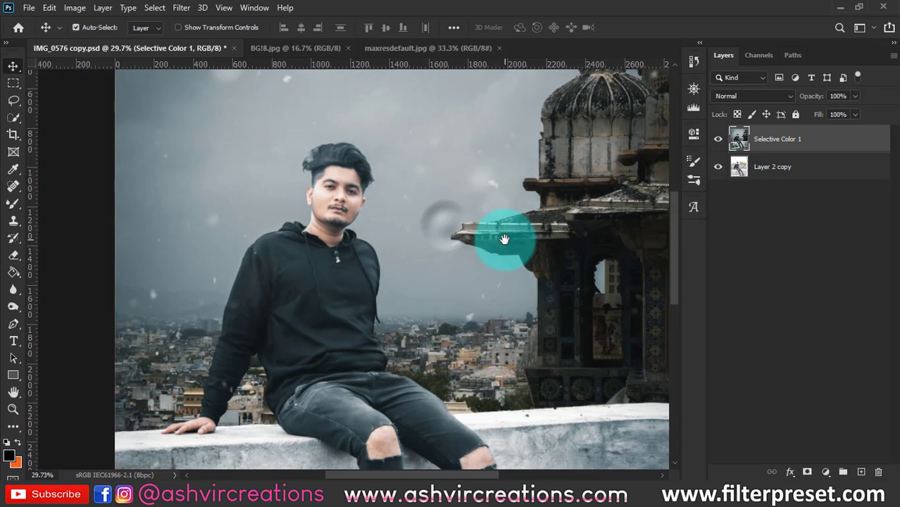
pyautogui.click(713, 140)
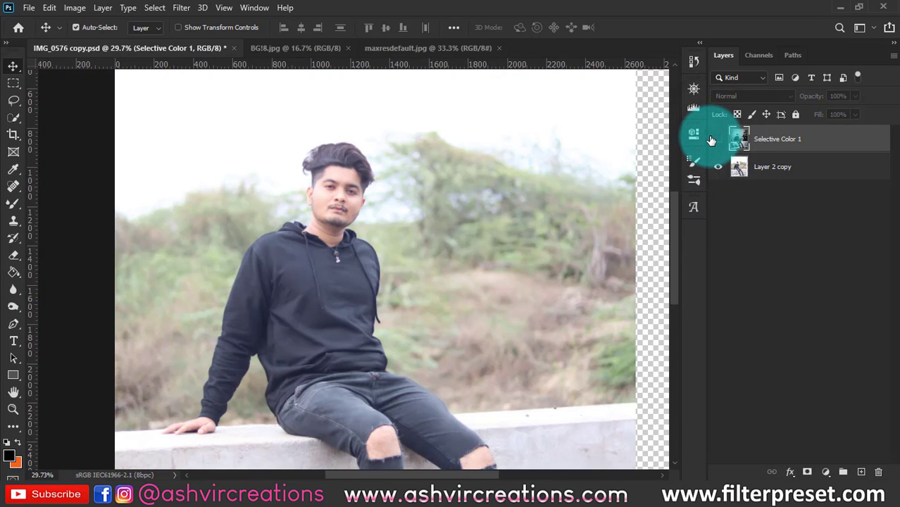
pyautogui.click(712, 139)
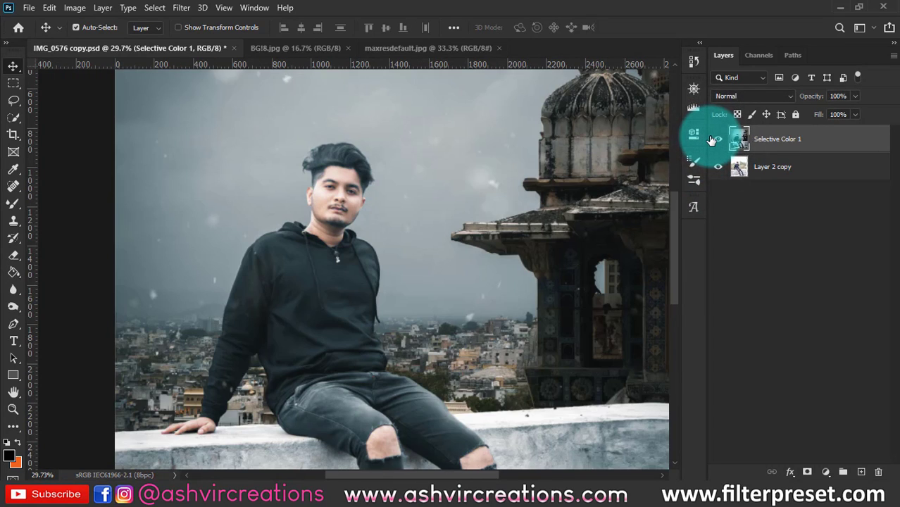
pyautogui.click(712, 139)
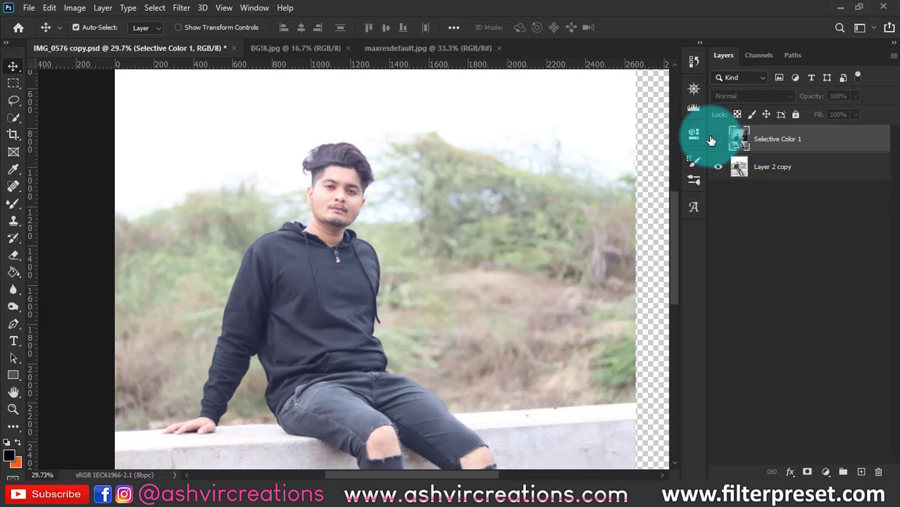
pyautogui.click(713, 140)
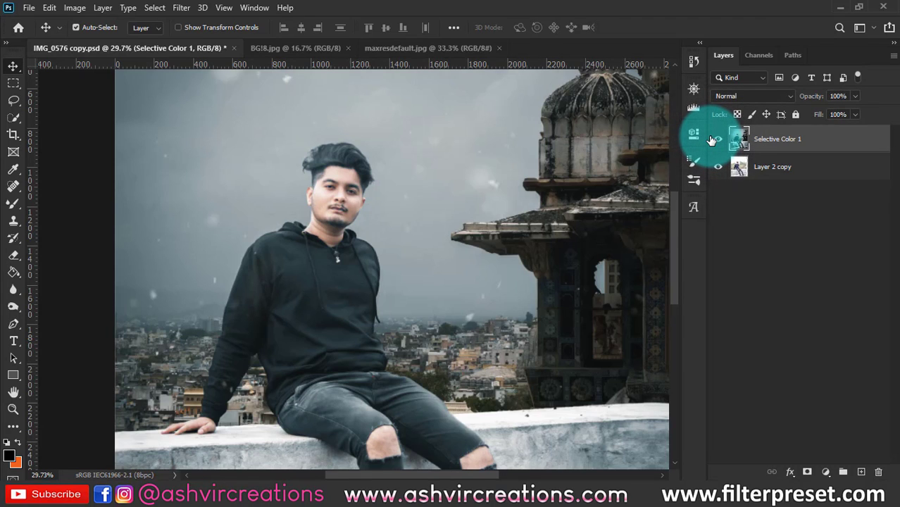
pyautogui.click(712, 140)
pyautogui.click(712, 140)
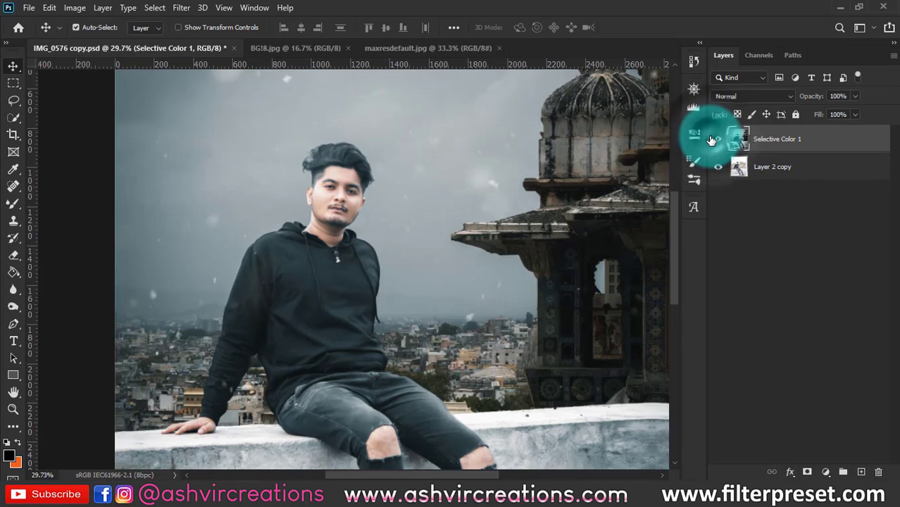
pyautogui.click(713, 139)
pyautogui.click(712, 140)
# Compare the man's face and hair up close between the merged composite and the original photo
pyautogui.scroll(5, 334, 166)
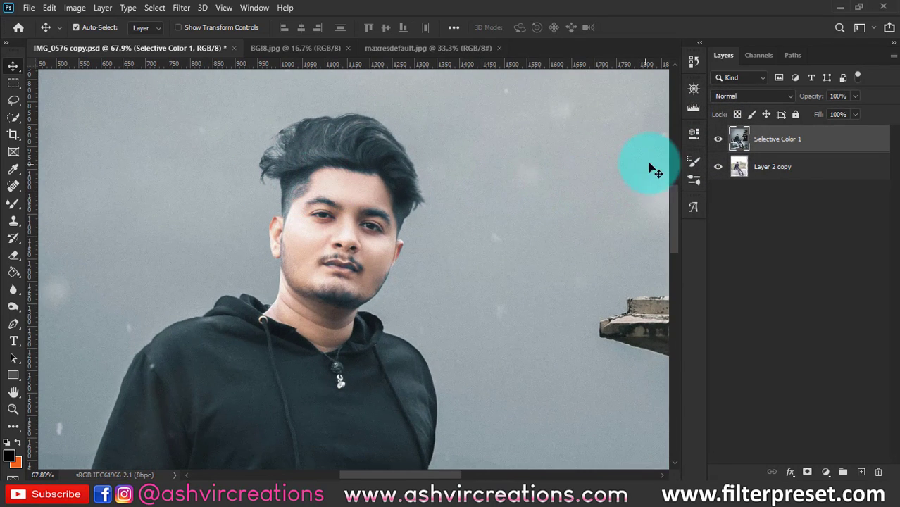
pyautogui.click(718, 139)
pyautogui.click(718, 140)
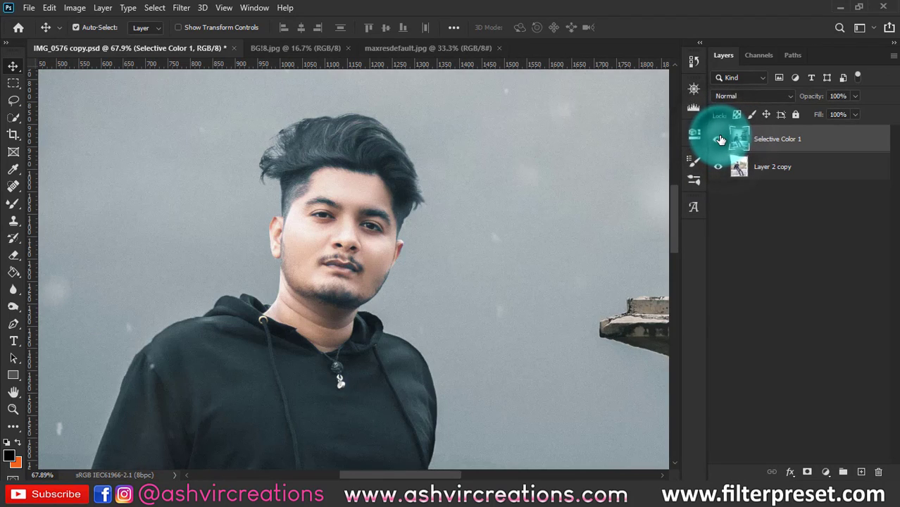
pyautogui.click(718, 139)
pyautogui.click(718, 139)
pyautogui.click(718, 139)
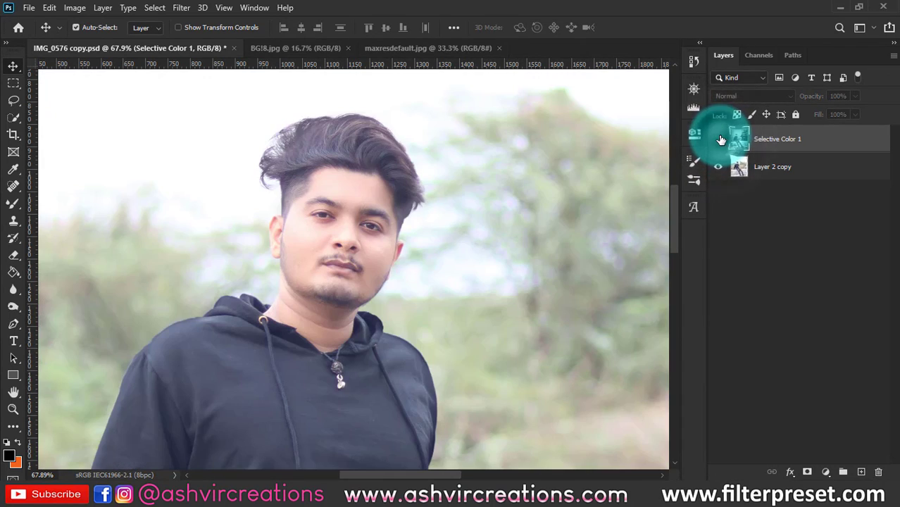
pyautogui.click(718, 139)
pyautogui.click(718, 139)
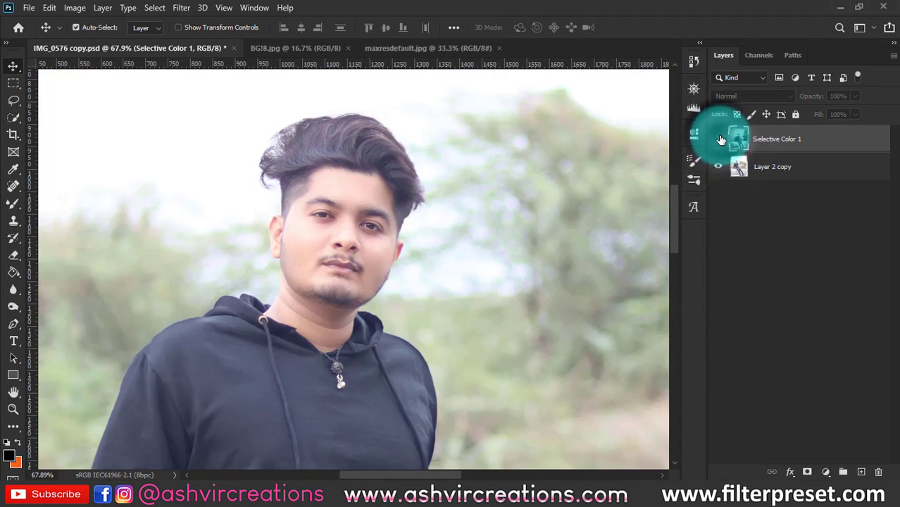
pyautogui.click(718, 140)
pyautogui.scroll(-4, 581, 197)
pyautogui.scroll(-4, 582, 198)
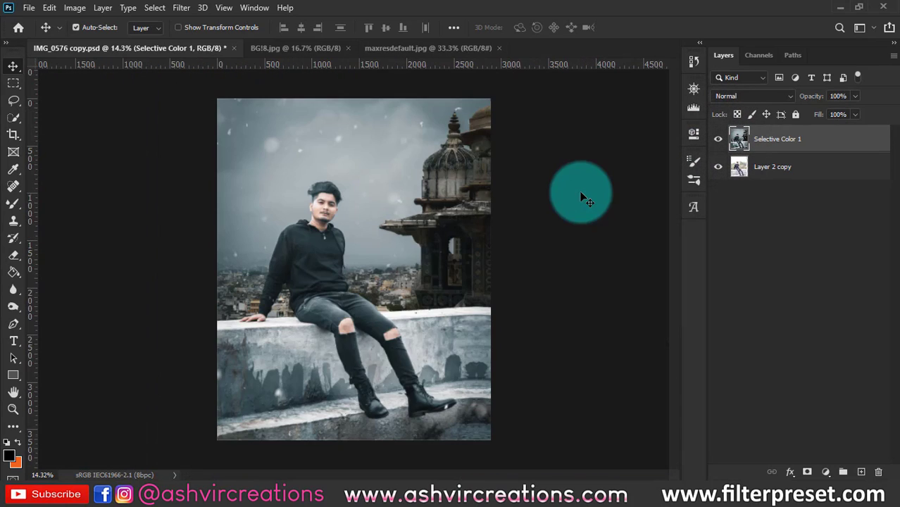
# Compare the whole composite with the original photo by hiding and showing the merged layer, and review the final image
pyautogui.click(720, 142)
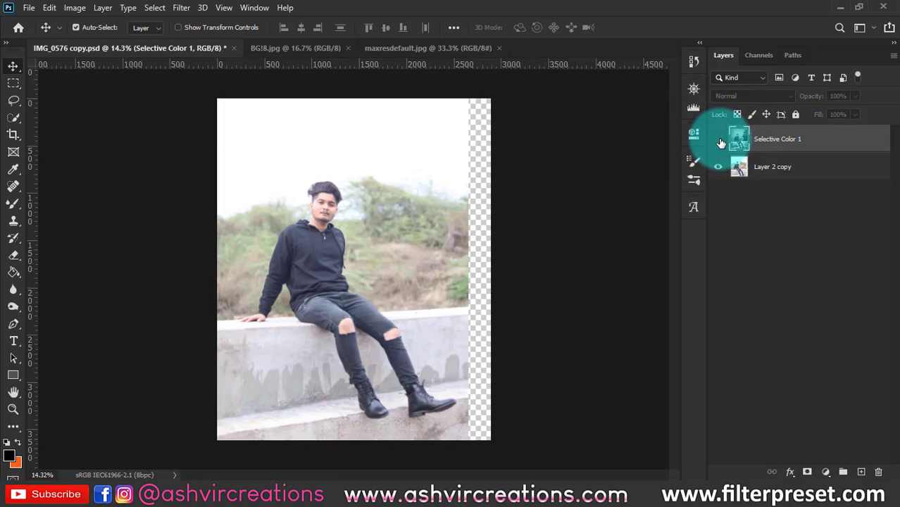
pyautogui.click(718, 139)
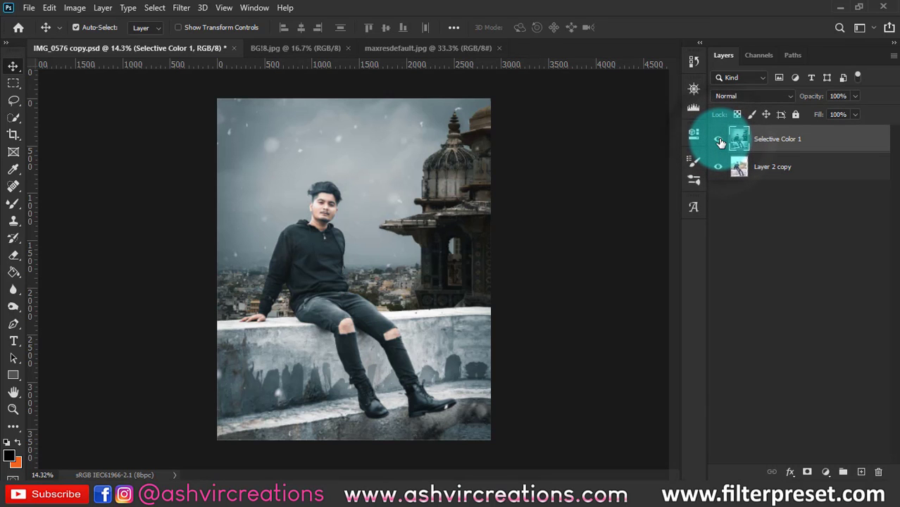
pyautogui.click(719, 142)
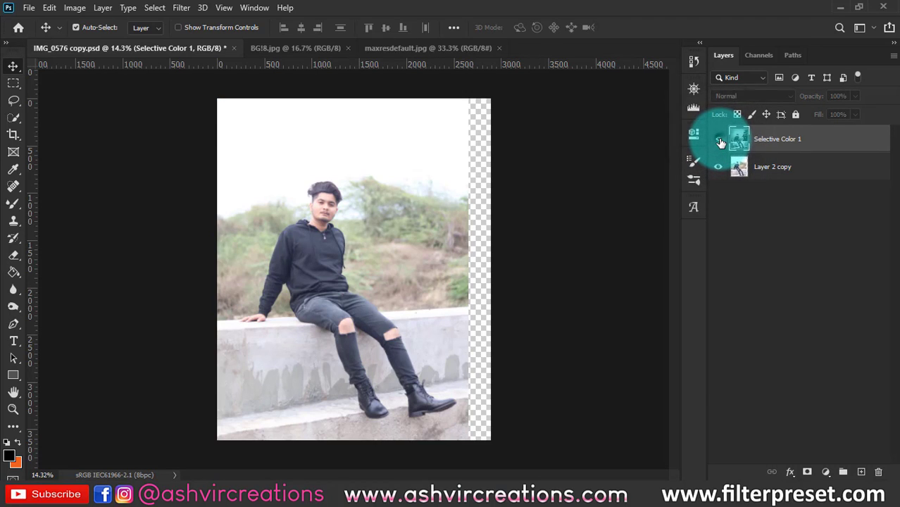
pyautogui.click(718, 141)
pyautogui.click(719, 141)
pyautogui.click(719, 142)
pyautogui.click(719, 142)
pyautogui.click(719, 141)
pyautogui.click(719, 141)
pyautogui.click(719, 142)
pyautogui.scroll(1, 467, 203)
pyautogui.scroll(-1, 472, 204)
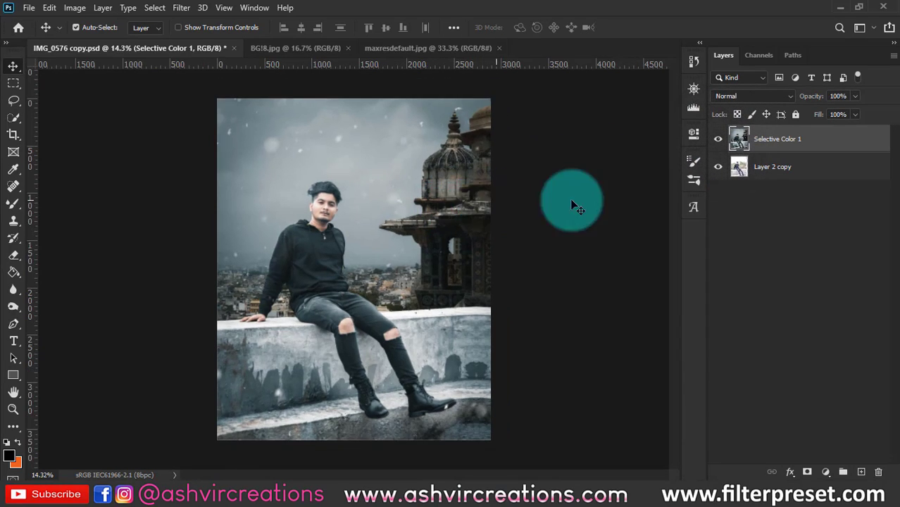
pyautogui.click(718, 142)
pyautogui.click(719, 141)
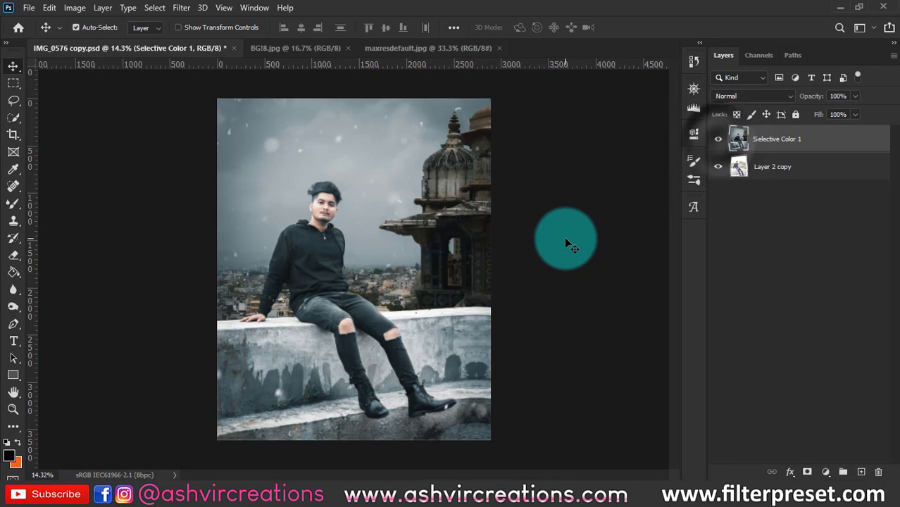
pyautogui.scroll(4, 564, 239)
pyautogui.scroll(-4, 521, 235)
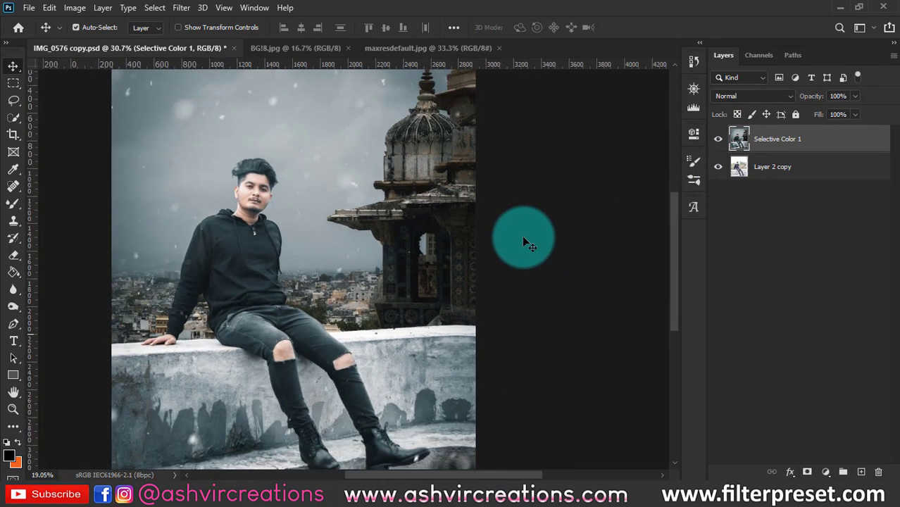